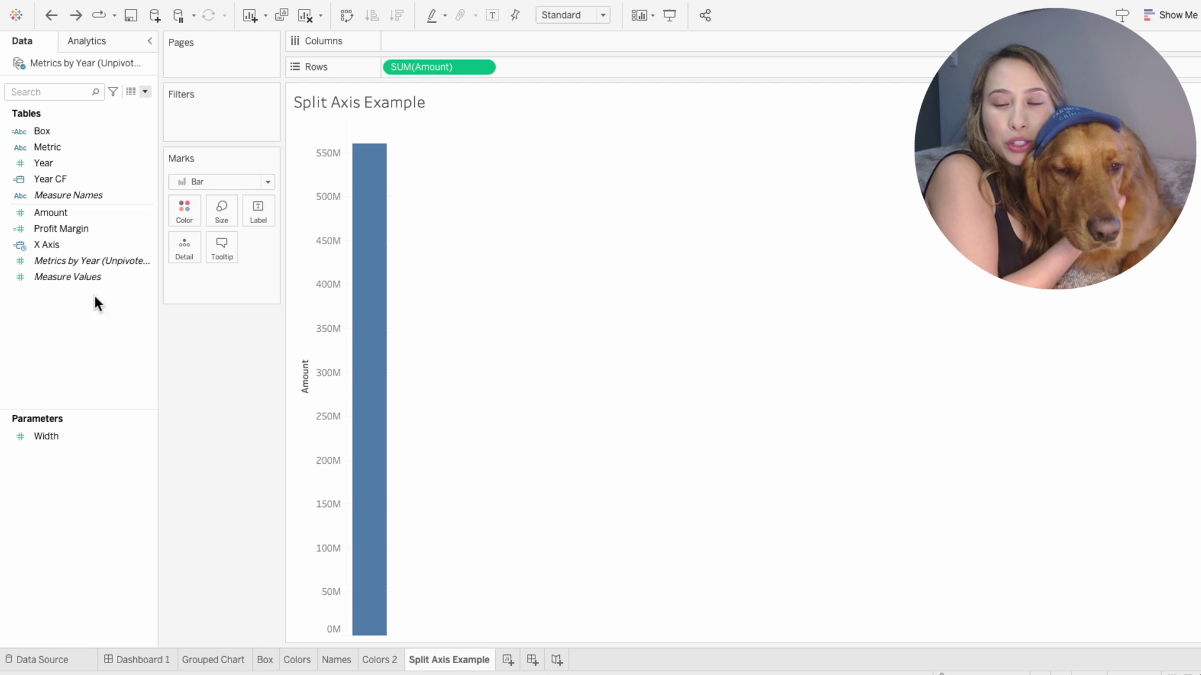
# Split the Amount bar by discrete Year and Metric on Columns, ordered Metric then Year
pyautogui.moveTo(58, 161); pyautogui.dragTo(419, 38)
pyautogui.rightClick(419, 37)
pyautogui.click(439, 208)
pyautogui.moveTo(148, 153); pyautogui.dragTo(558, 44)
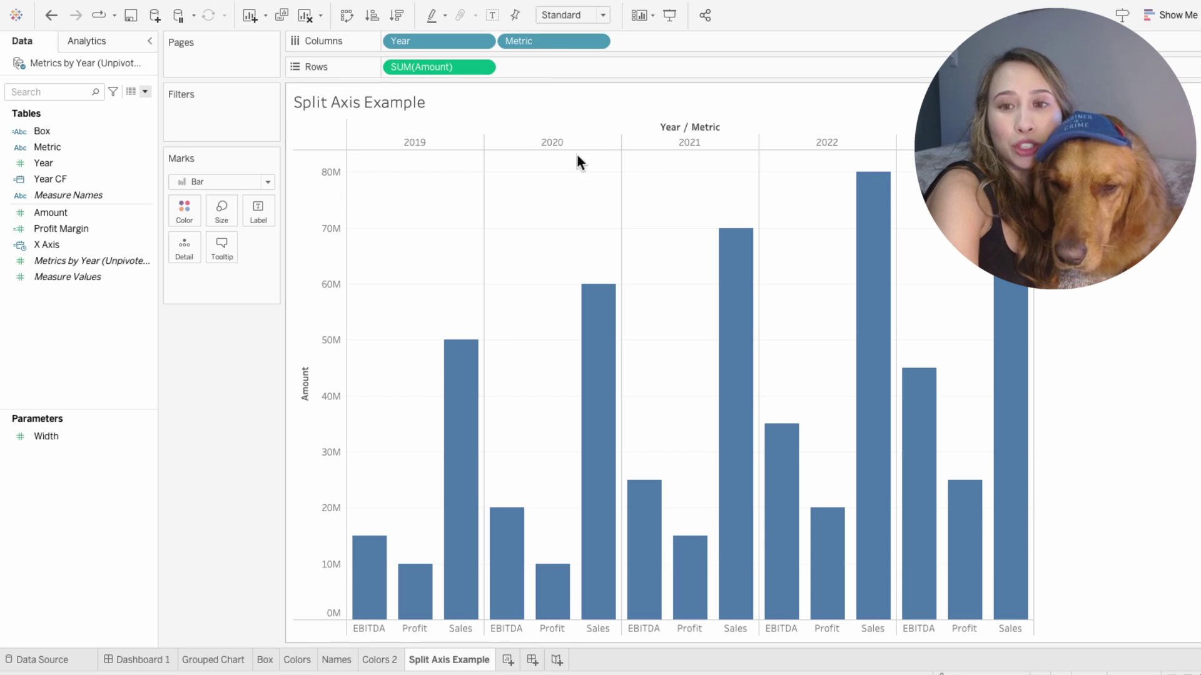
pyautogui.moveTo(472, 42); pyautogui.dragTo(681, 37)
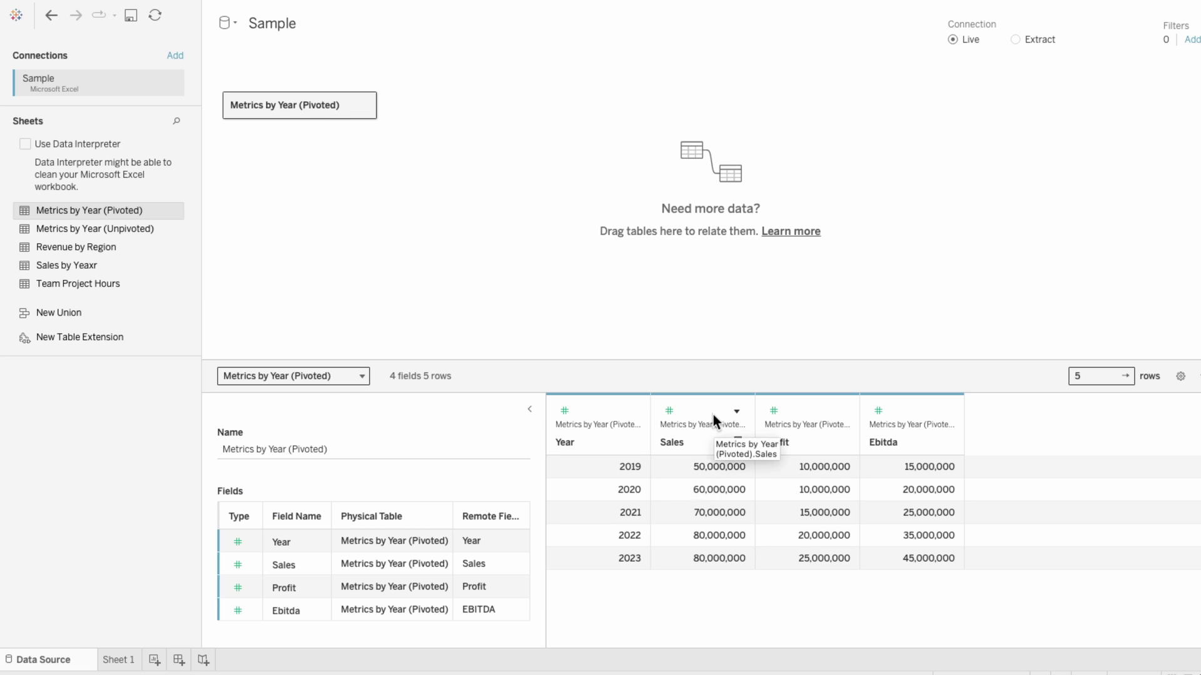
# Pivot the Sales, Profit and Ebitda columns into rows, then go to the blank Sheet 1
pyautogui.click(713, 418)
pyautogui.keyDown('shift'); pyautogui.click(904, 413); pyautogui.keyUp('shift')
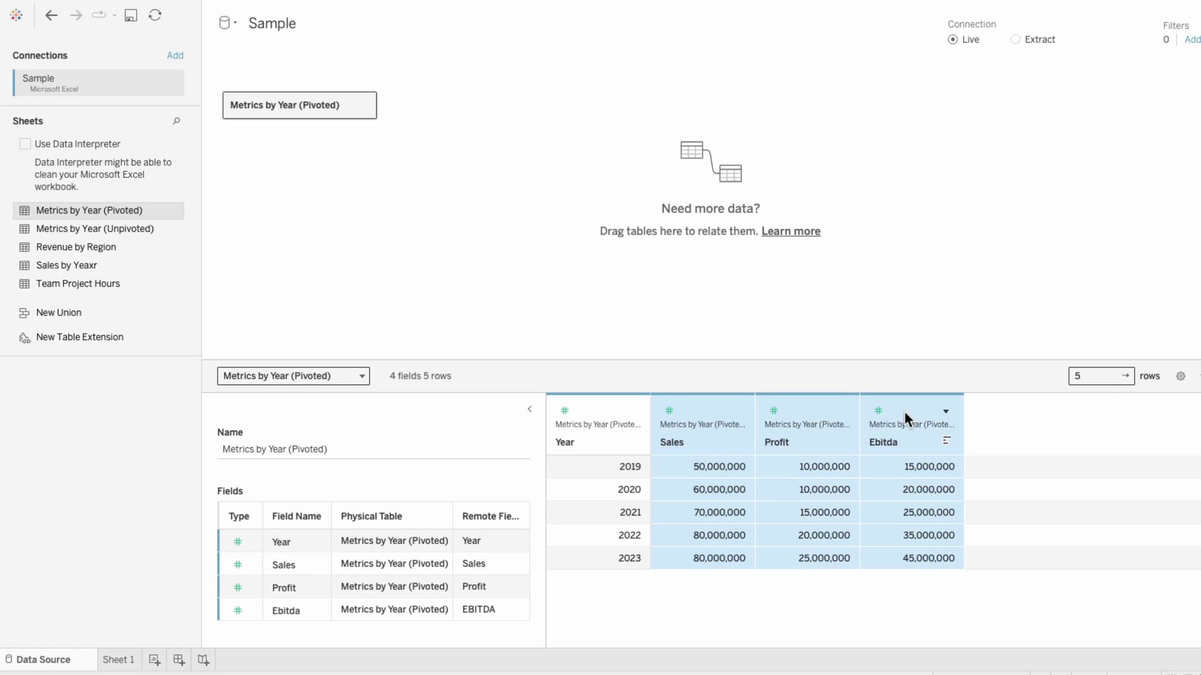
pyautogui.rightClick(904, 411)
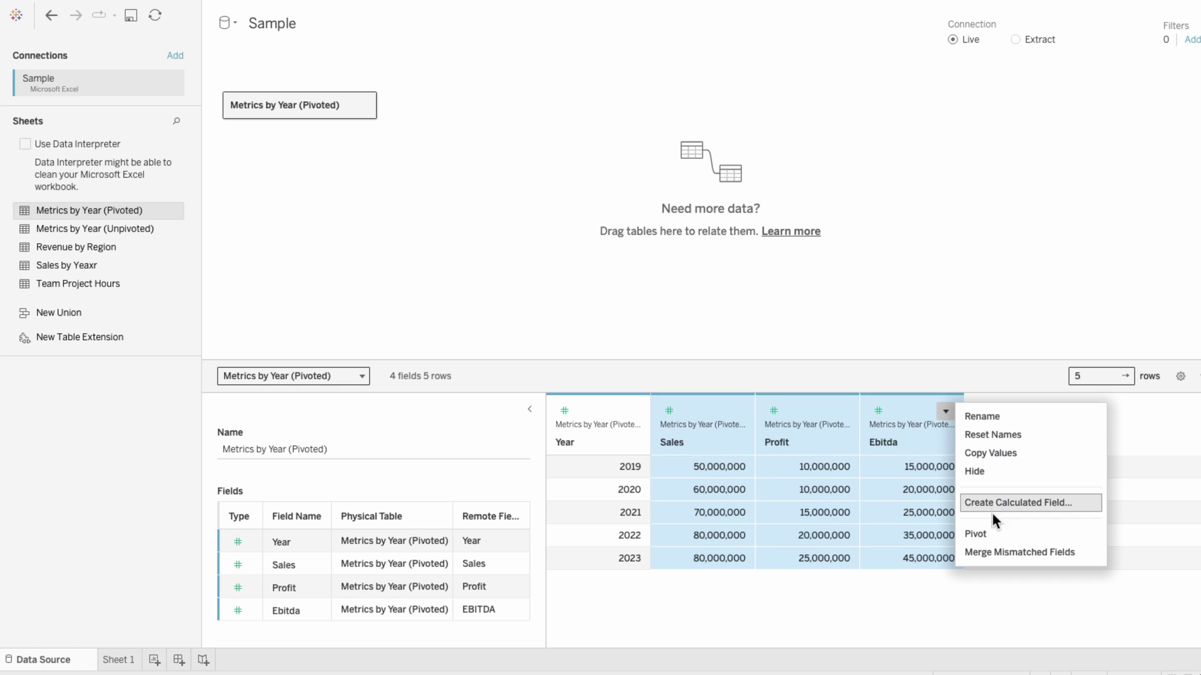
pyautogui.click(993, 532)
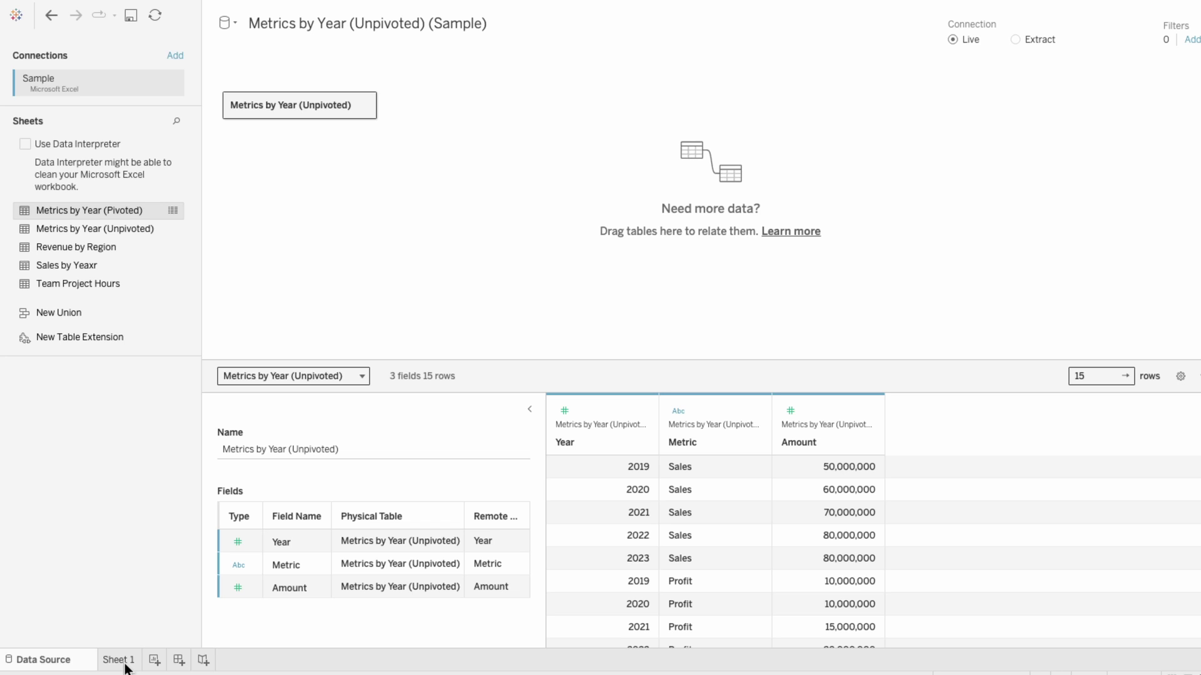
pyautogui.click(126, 667)
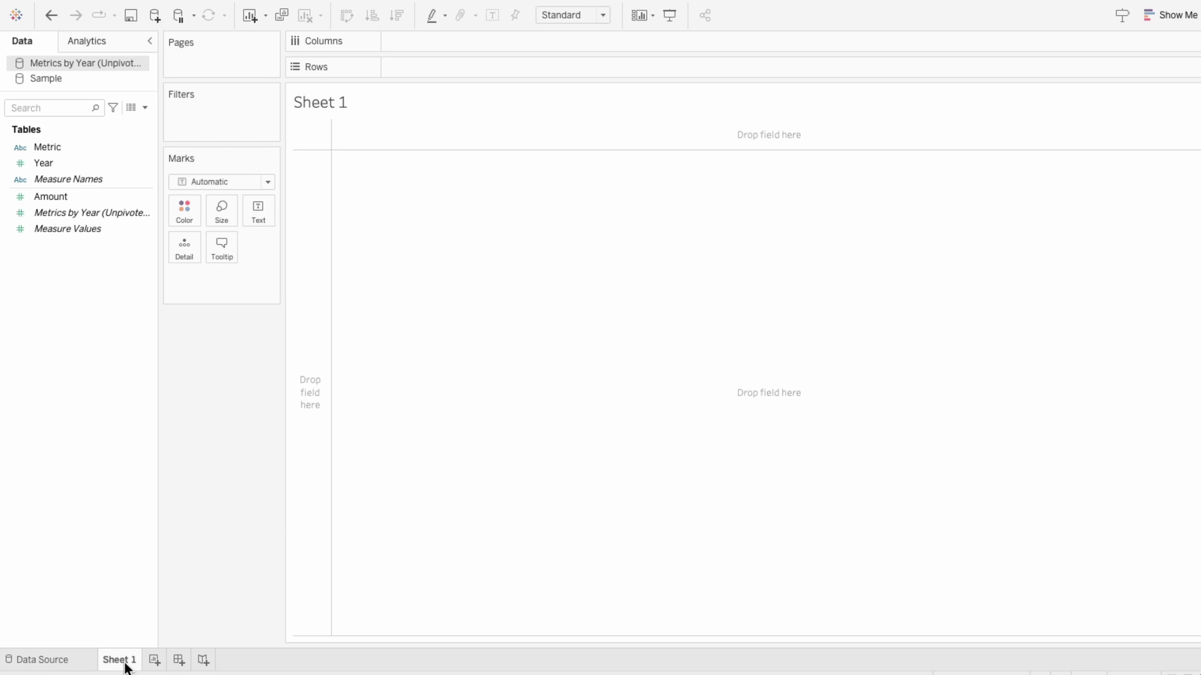
# Create calculated field Year CF = DATE("1/1/" + STR([Year])) and place it on Columns
pyautogui.click(145, 107)
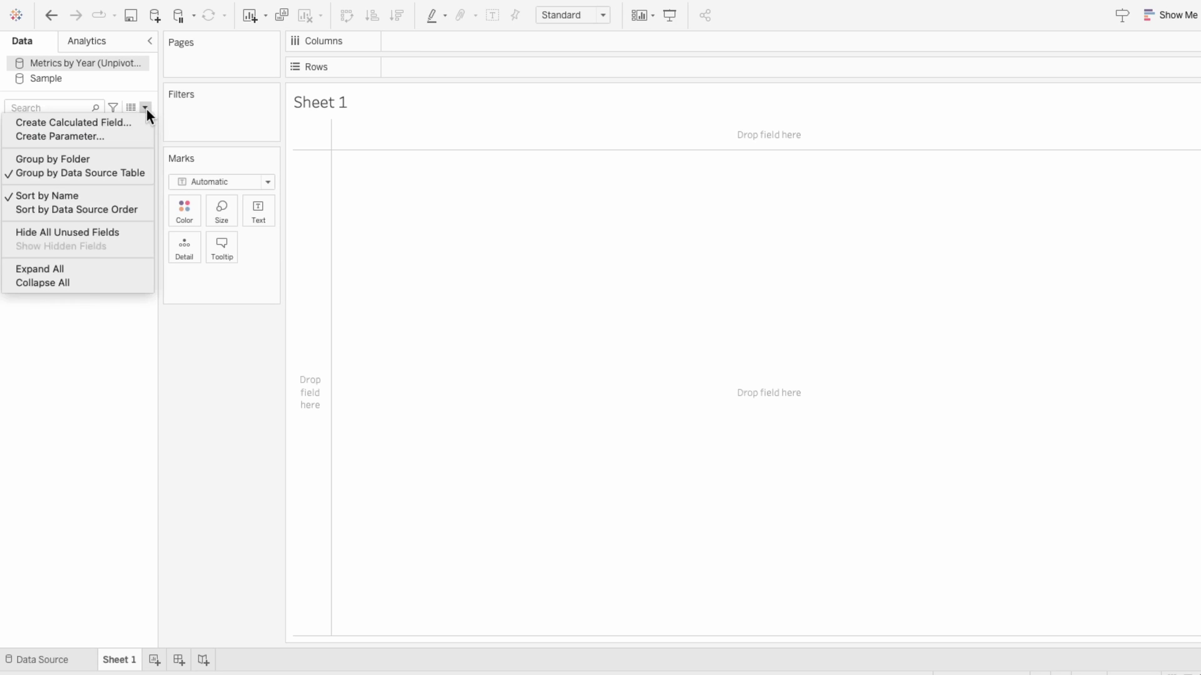
pyautogui.click(141, 119)
pyautogui.write('Year CF')
pyautogui.press('Tab')
pyautogui.write('DATE("1/1/" + STR(yea')
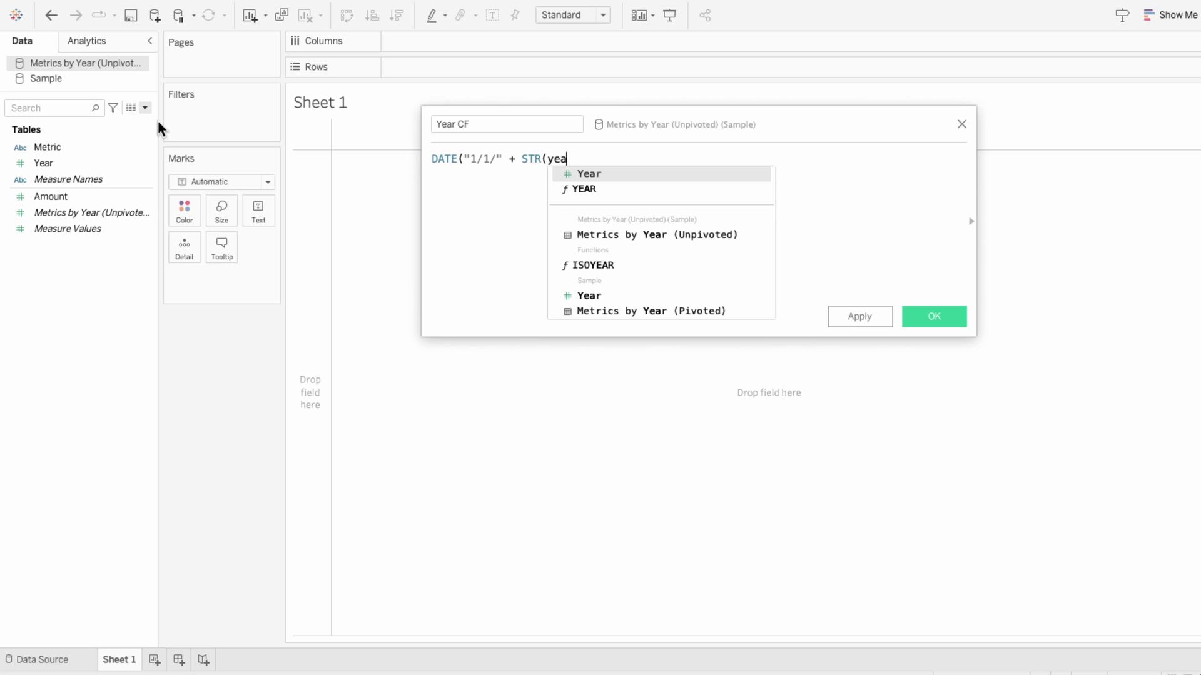
pyautogui.press('Return')
pyautogui.write('))')
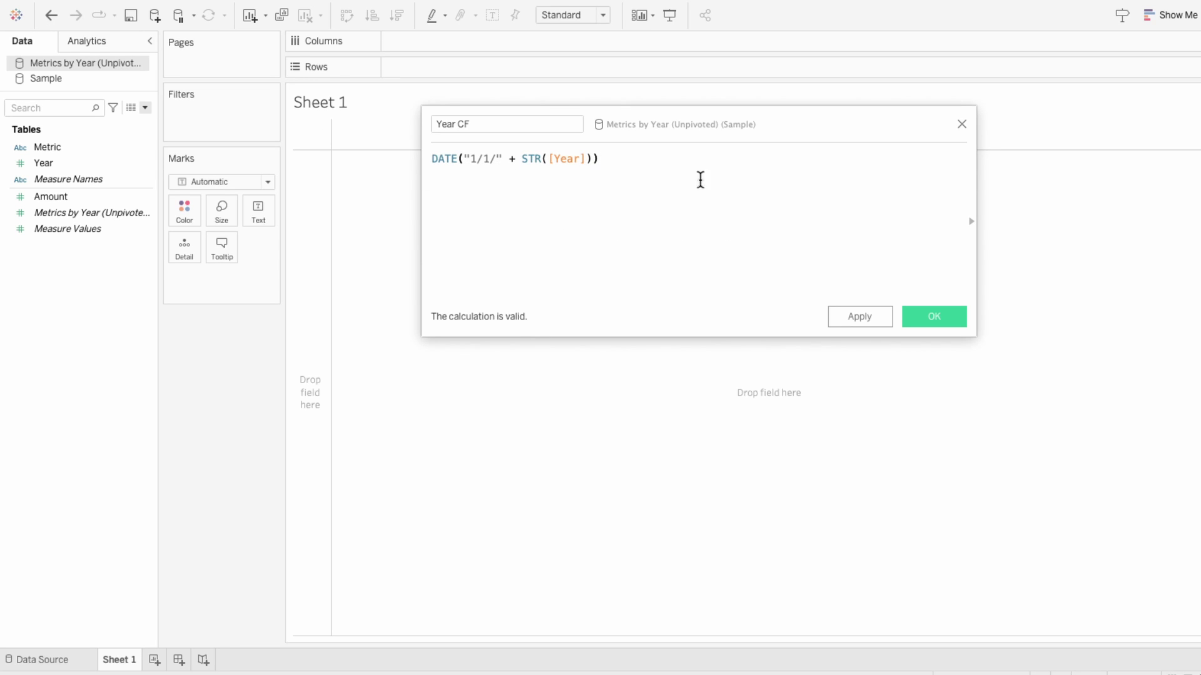
pyautogui.click(933, 316)
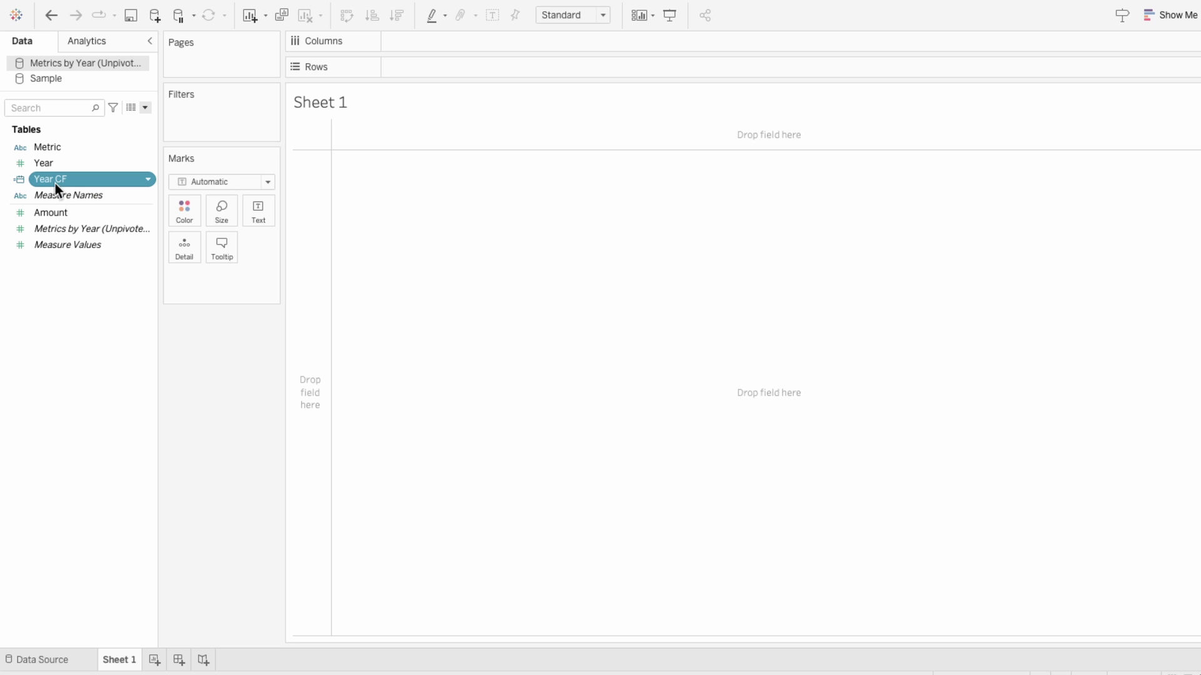
pyautogui.moveTo(55, 182); pyautogui.dragTo(417, 45)
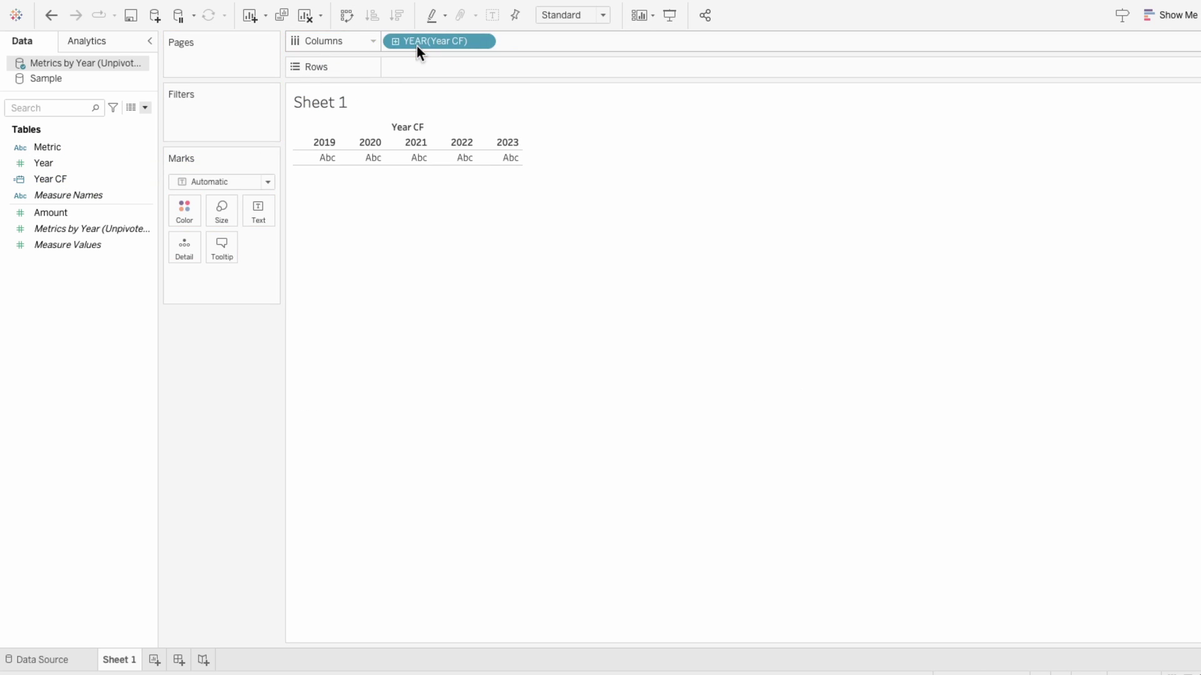
# Create a Width parameter with current value 40 and show its control
pyautogui.click(145, 108)
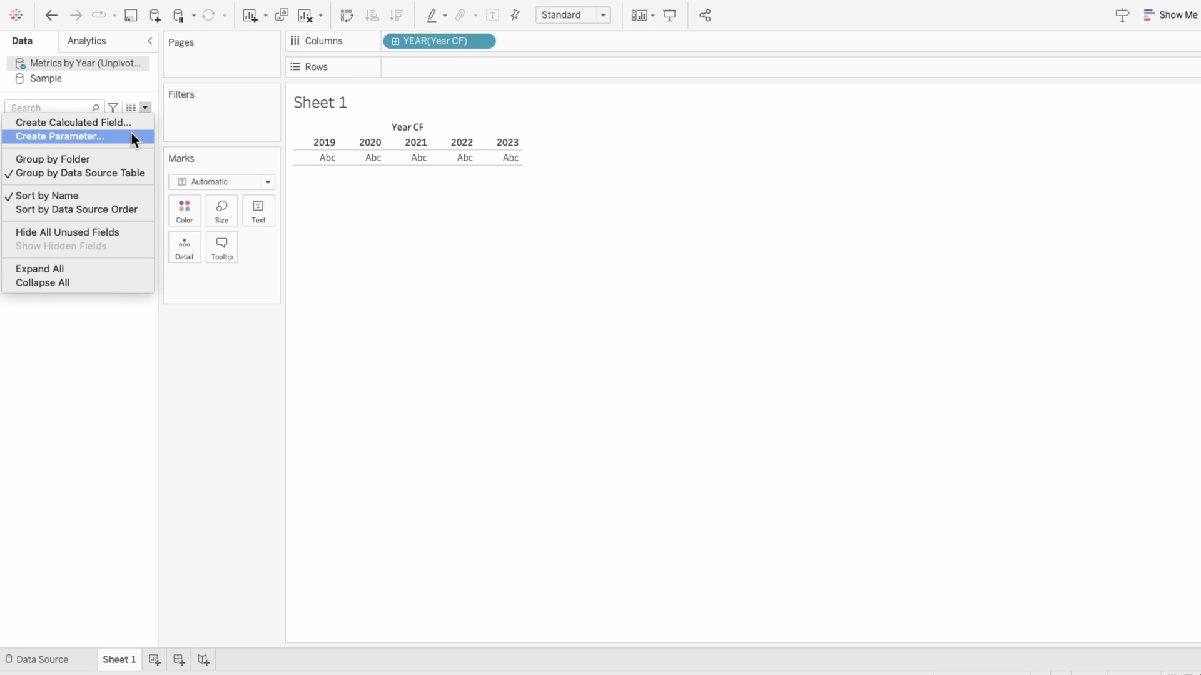
pyautogui.click(132, 136)
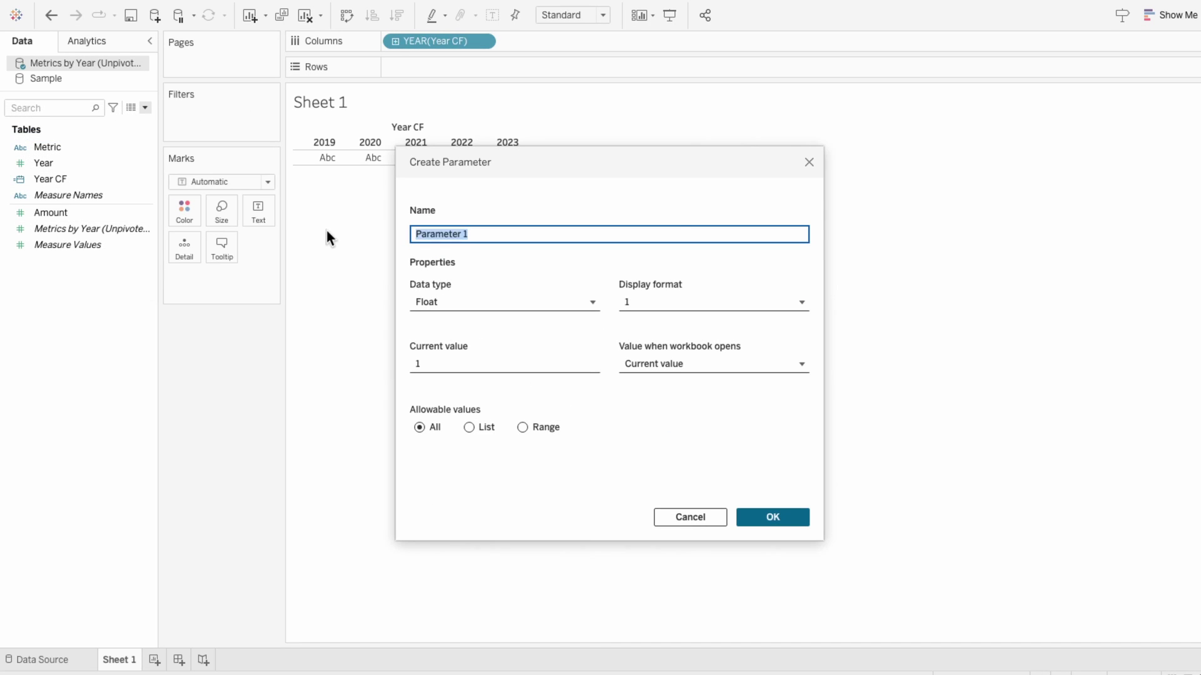
pyautogui.write('Width')
pyautogui.click(452, 370)
pyautogui.write('40')
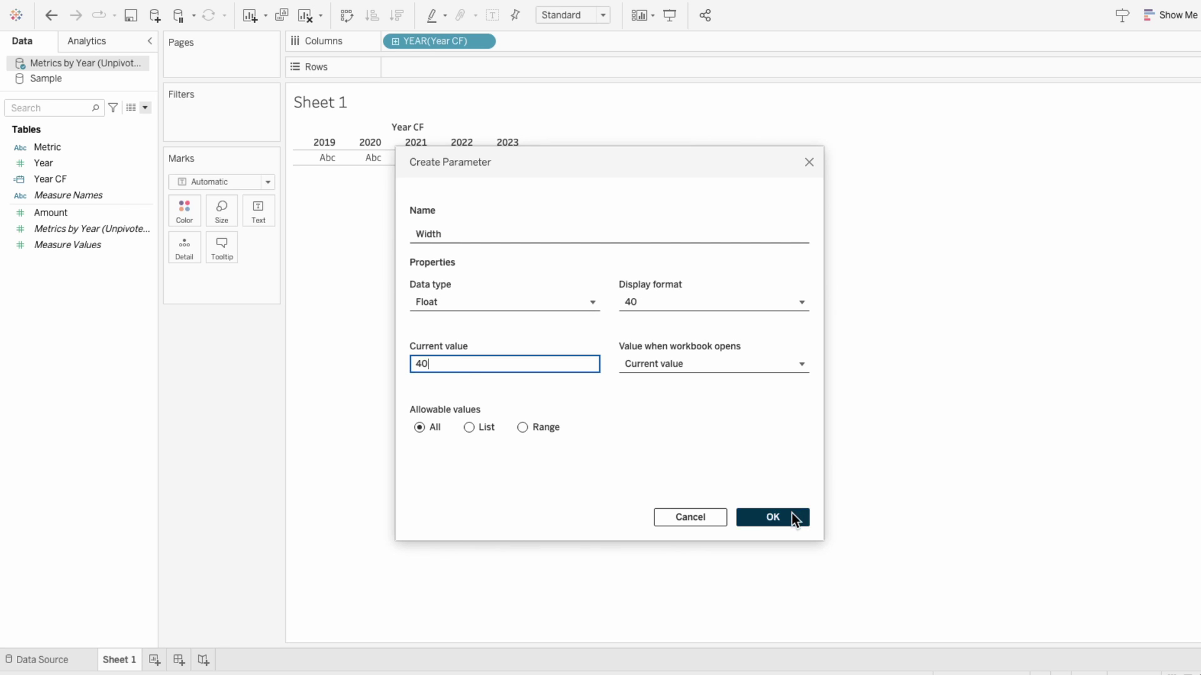
pyautogui.click(792, 513)
pyautogui.rightClick(115, 638)
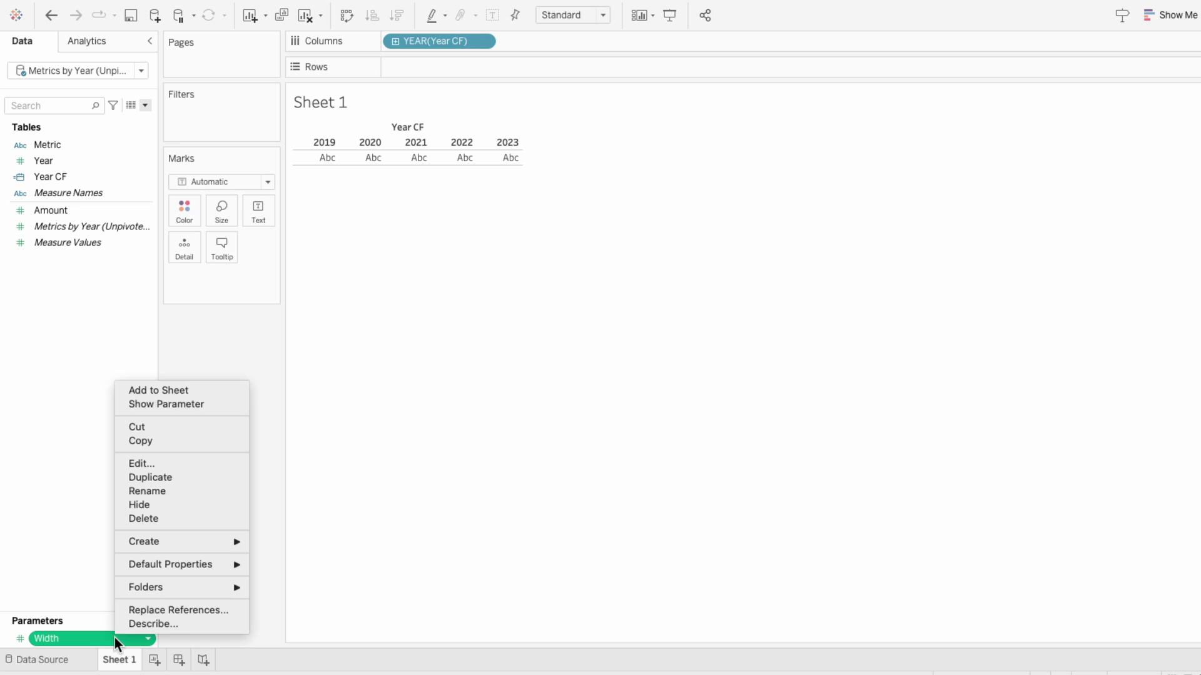
pyautogui.click(176, 404)
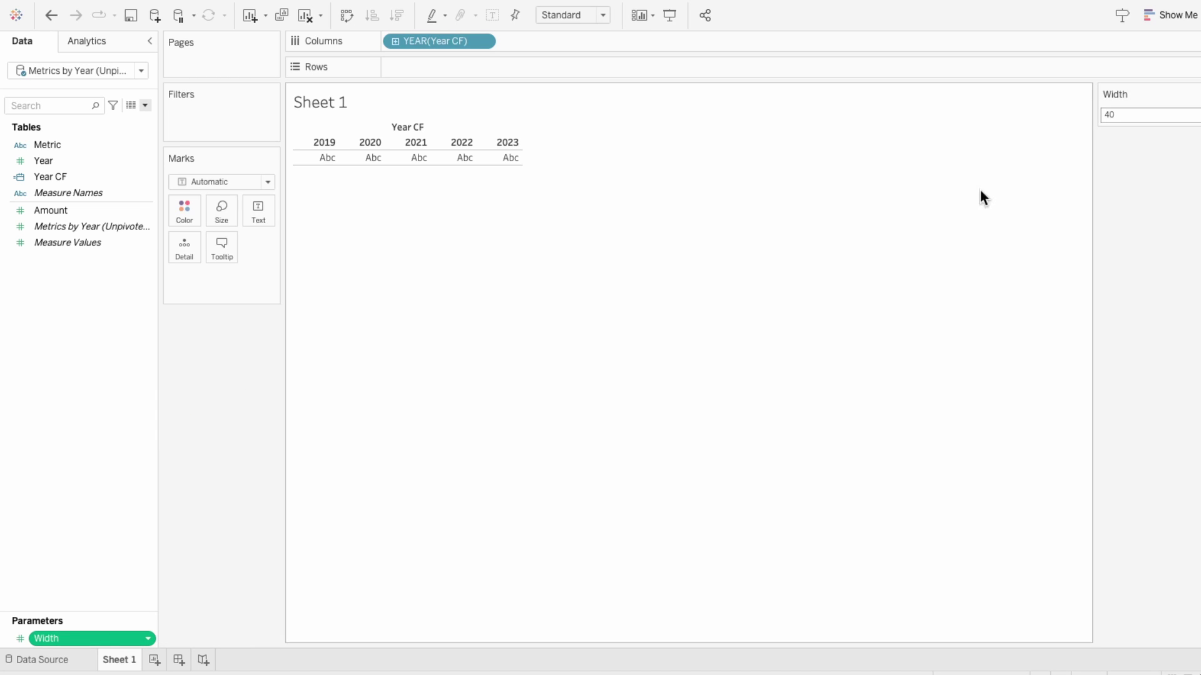
# Start calculated field X Axis: CASE ATTR([Metric]) WHEN "Sales" THEN ATTR([Year CF]) + ([Width] * 8)
pyautogui.click(1182, 114)
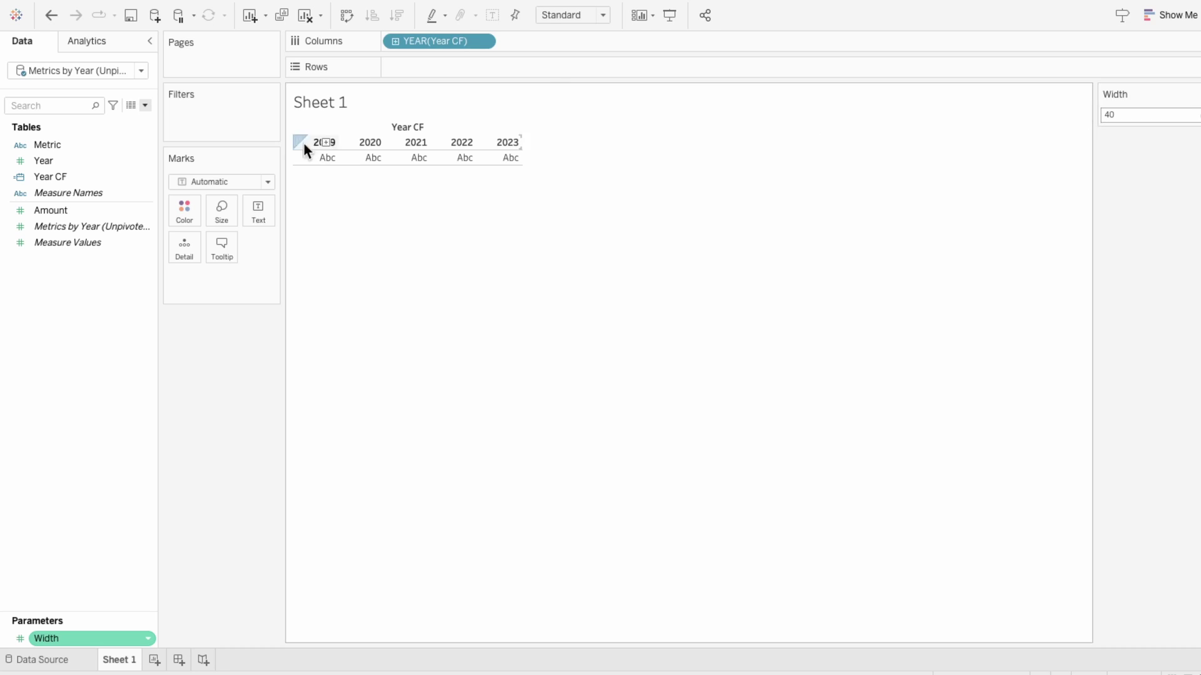
pyautogui.click(143, 107)
pyautogui.click(138, 115)
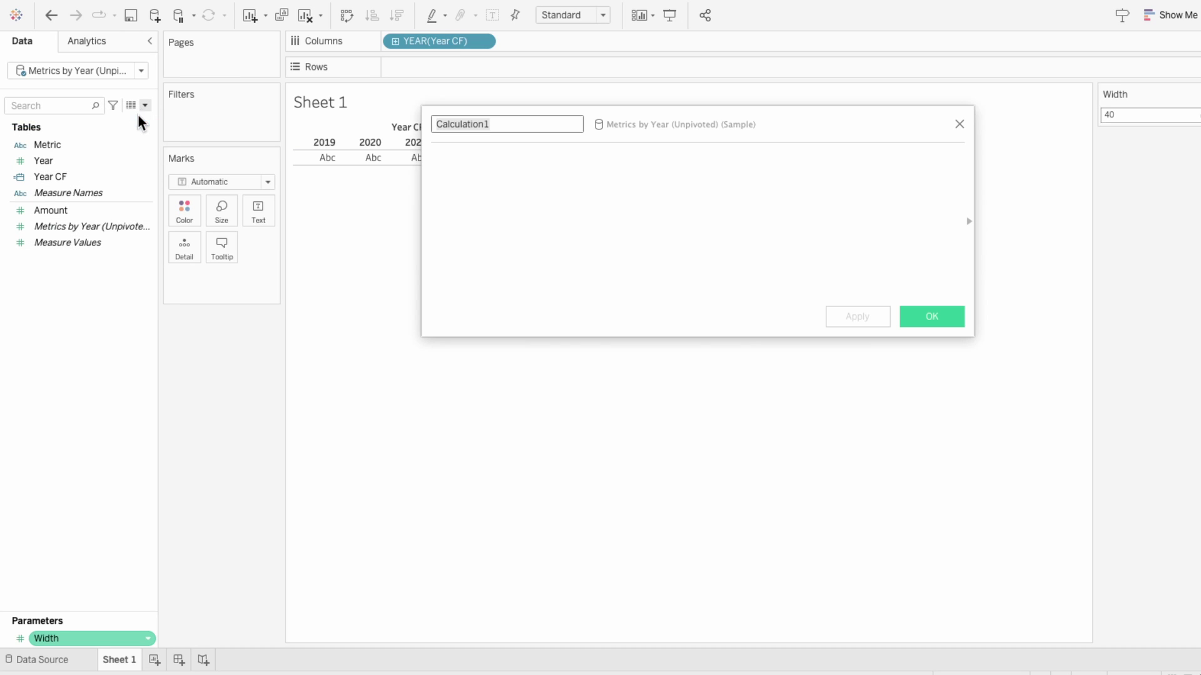
pyautogui.write('X Axis')
pyautogui.press('Tab')
pyautogui.write('CASE ATTR(')
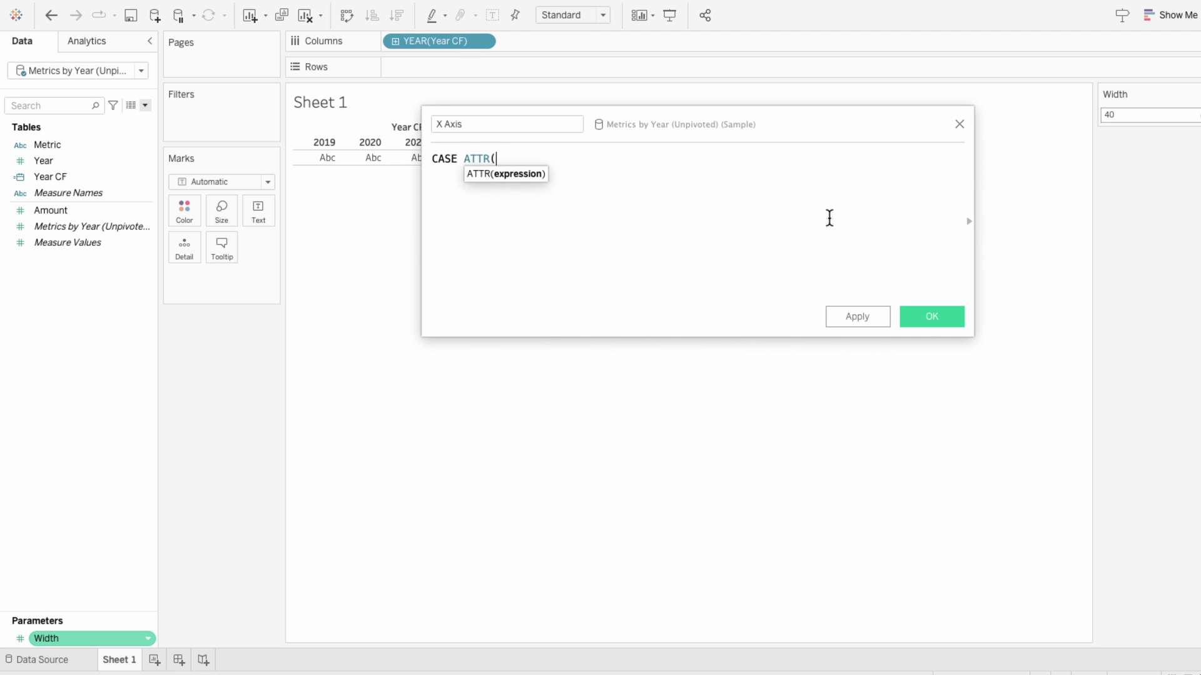
pyautogui.write('[Metric])     ')
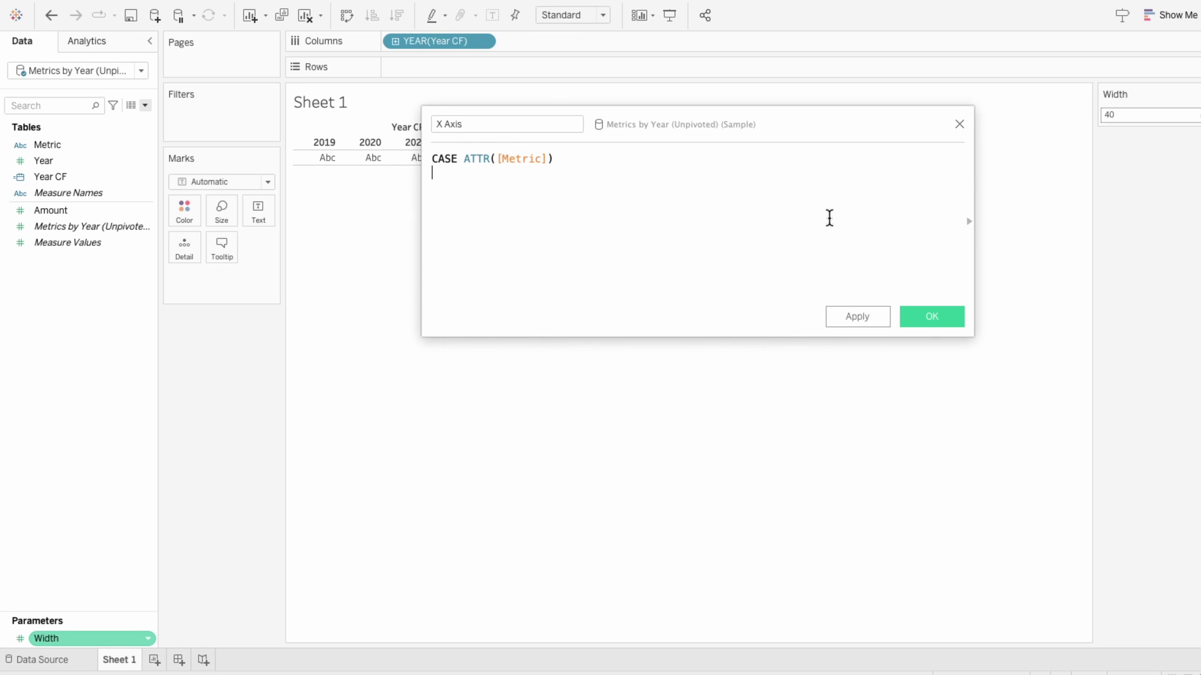
pyautogui.write('WHEN "Sales" TH')
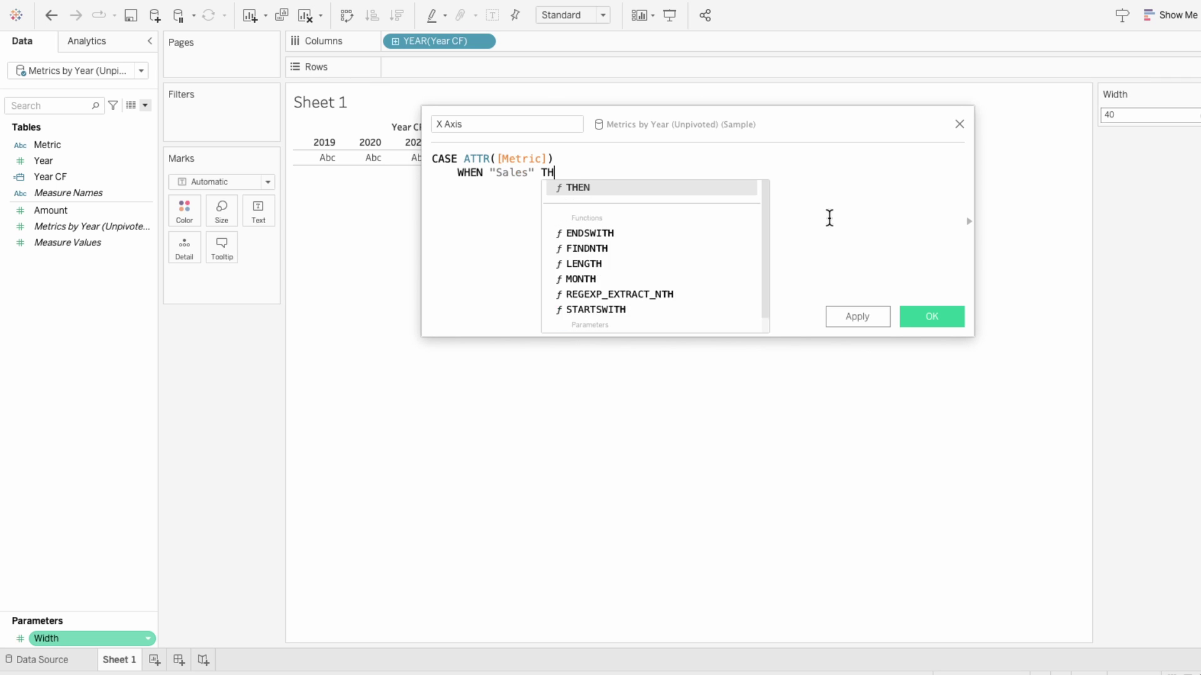
pyautogui.write('EN ATTR(year')
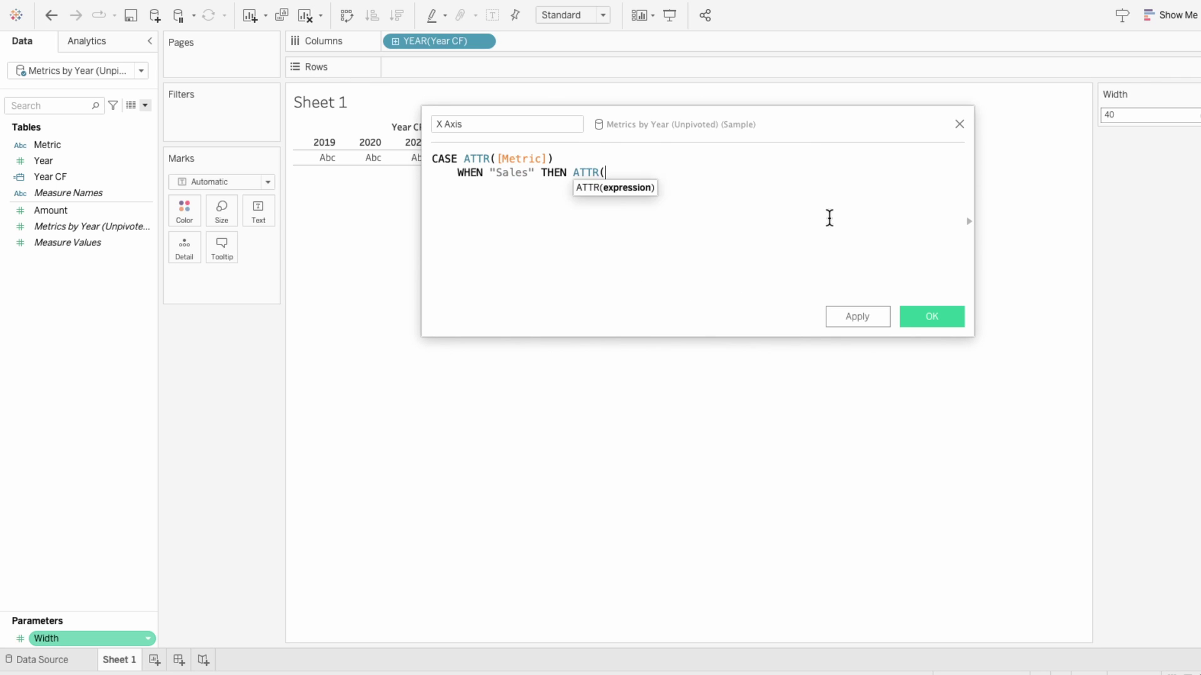
pyautogui.click(824, 217)
pyautogui.write(') +')
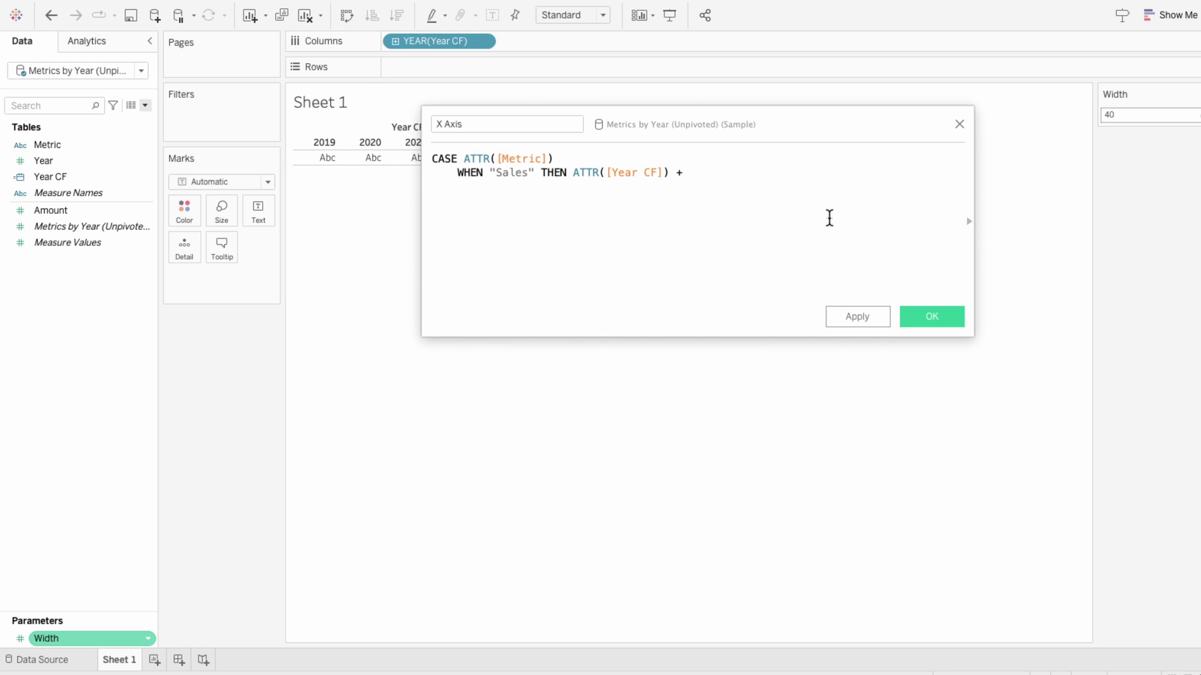
pyautogui.write(' (wid')
pyautogui.press('Return')
pyautogui.write('* ')
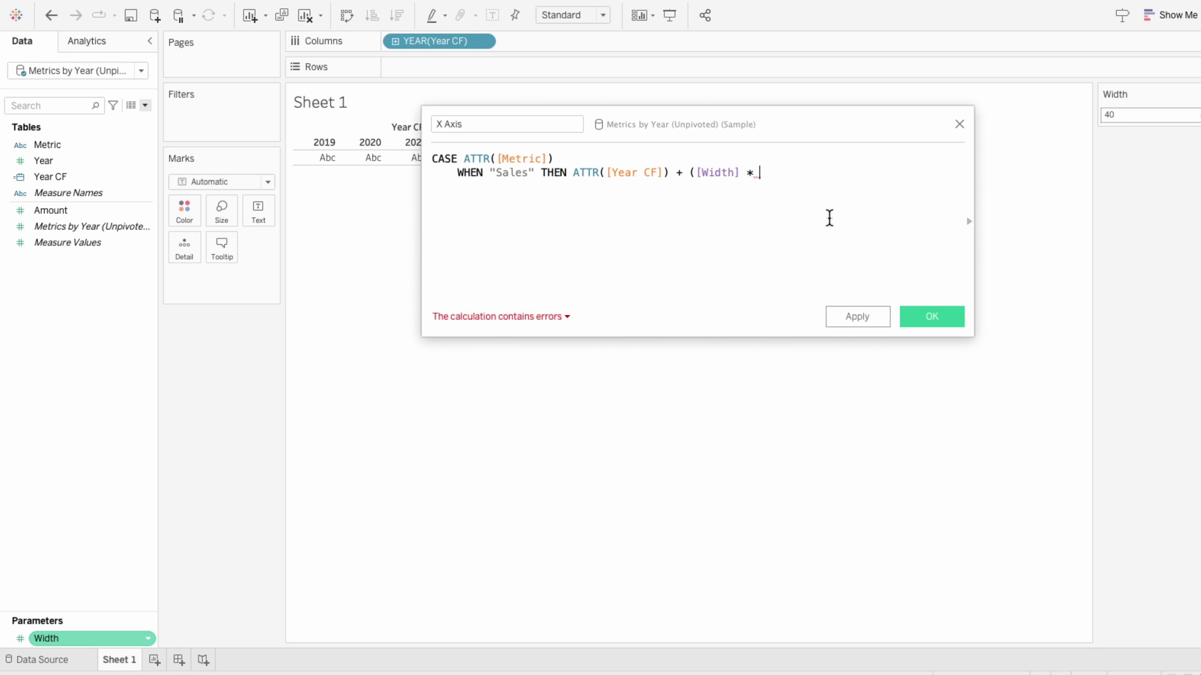
pyautogui.write('8)')
# Add a Profit case offset by Width × 10, close the CASE with END, and save
pyautogui.tripleClick(719, 173)
pyautogui.hotkey('ctrl', 'c')
pyautogui.click(833, 179)
pyautogui.press('Return')
pyautogui.hotkey('ctrl', 'v')
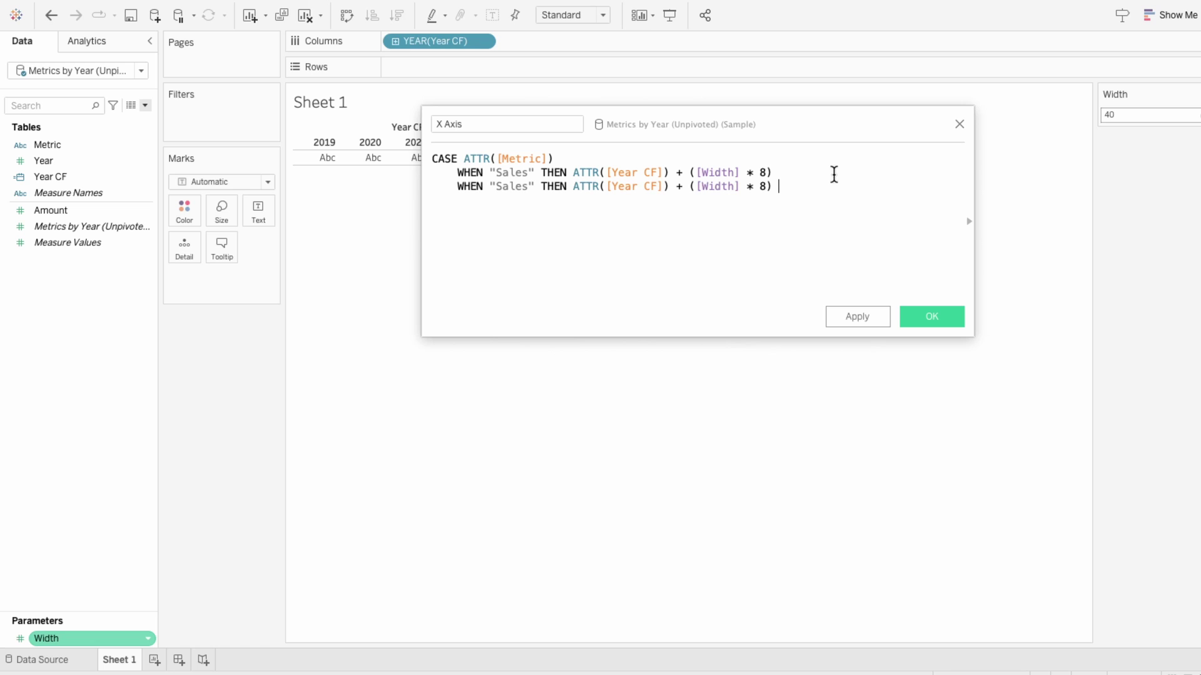
pyautogui.press('Return')
pyautogui.write('END')
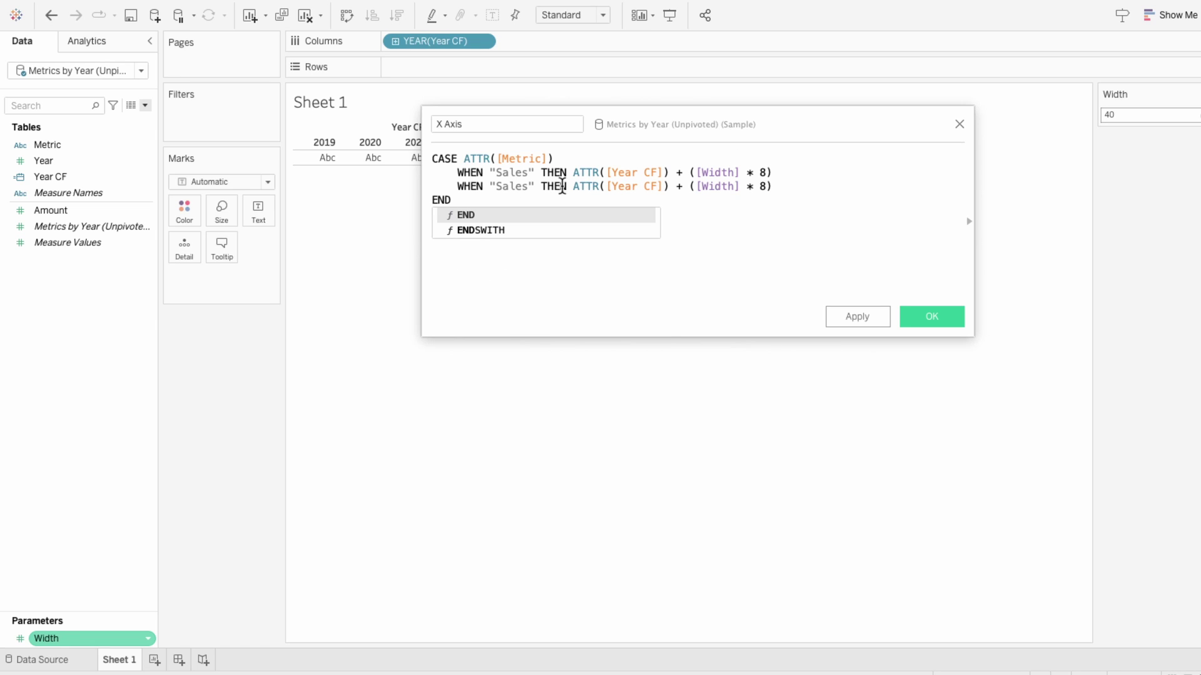
pyautogui.doubleClick(509, 187)
pyautogui.write('Profit')
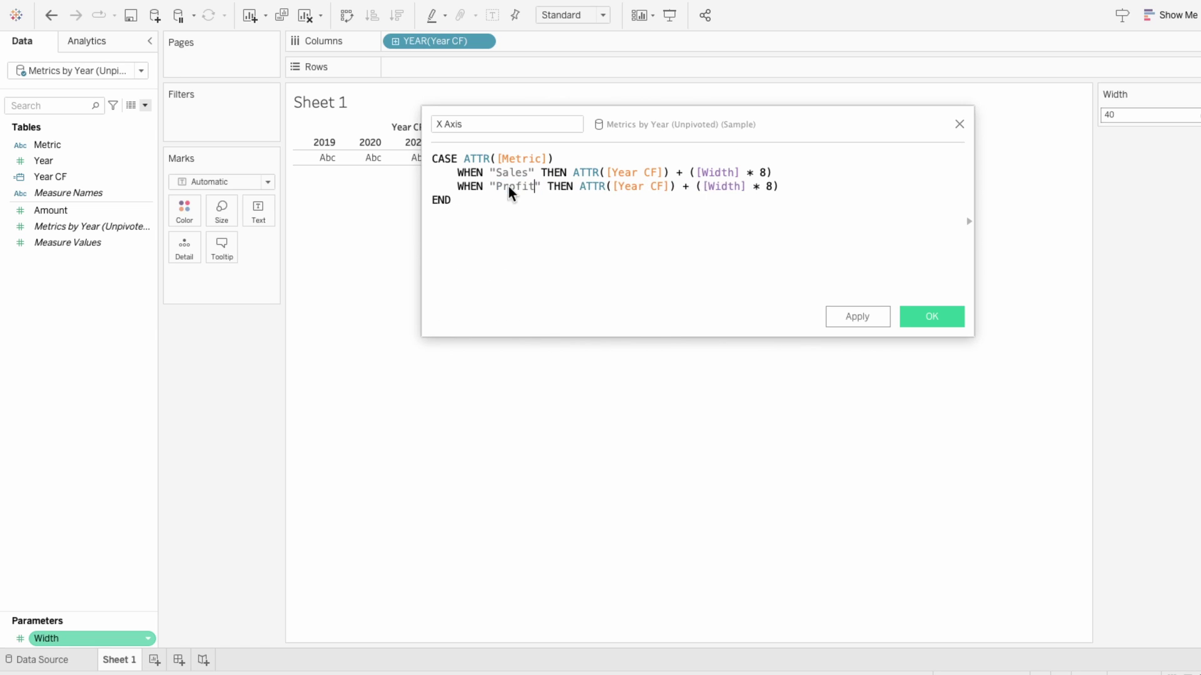
pyautogui.doubleClick(769, 187)
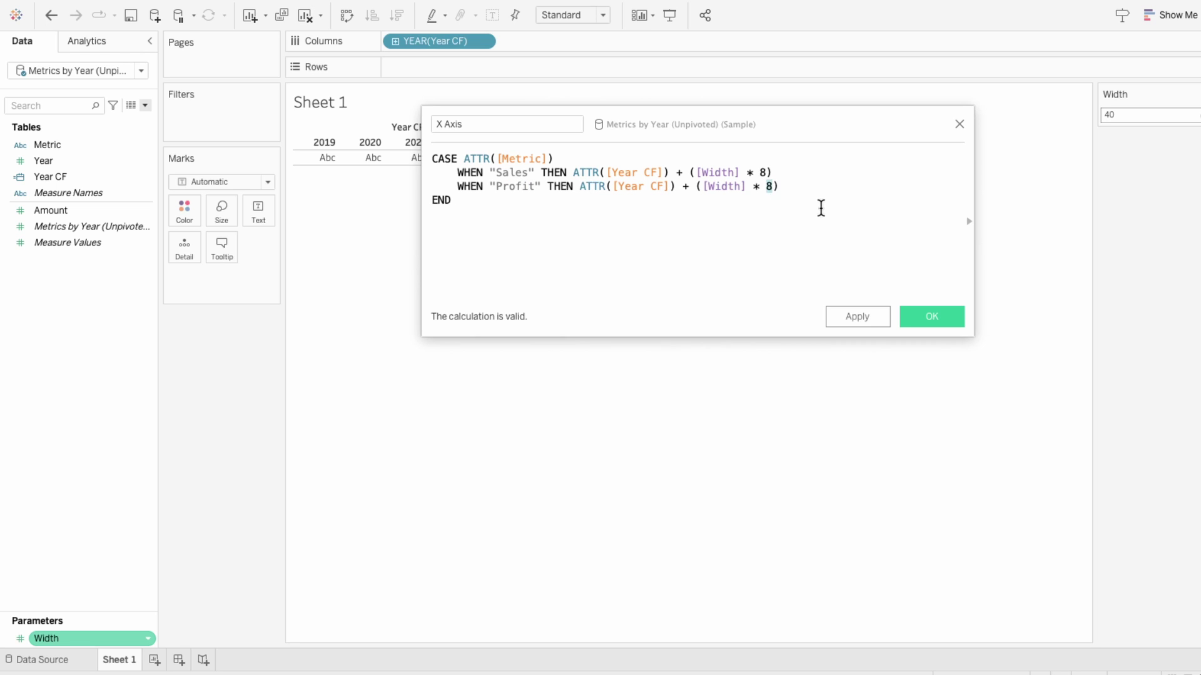
pyautogui.write('10')
pyautogui.click(942, 313)
# Plot SUM(Amount) against X Axis as bars coloured by Metric
pyautogui.moveTo(85, 229); pyautogui.dragTo(441, 40)
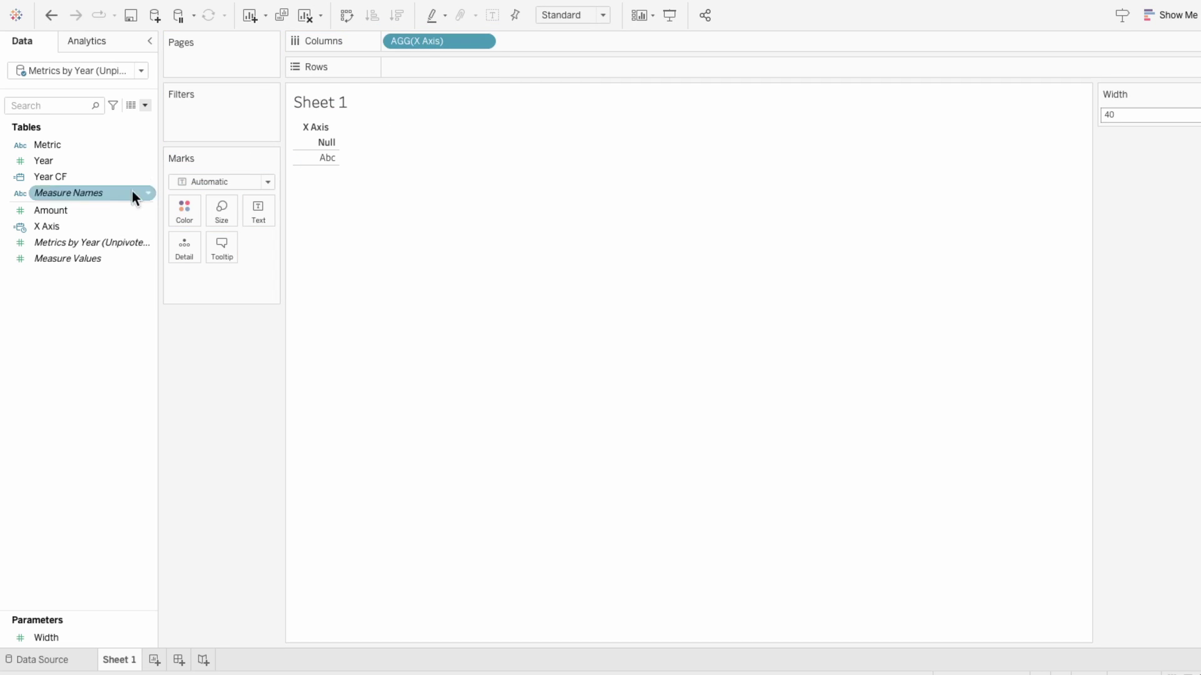
pyautogui.moveTo(122, 210); pyautogui.dragTo(448, 67)
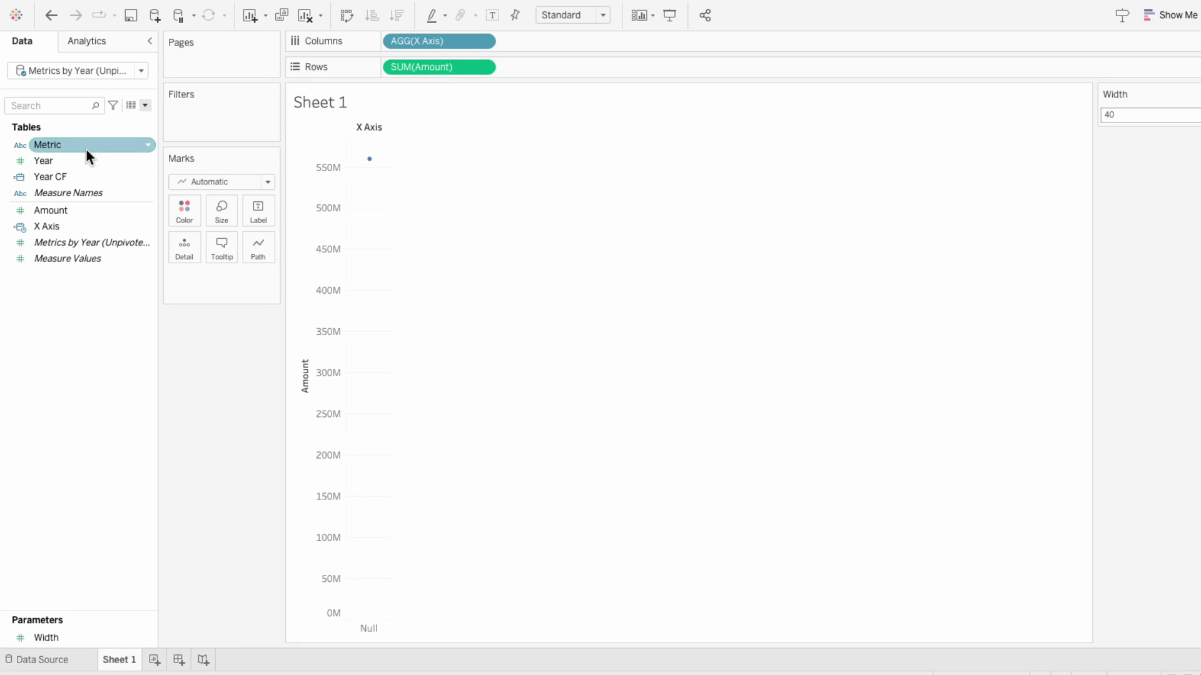
pyautogui.moveTo(85, 148); pyautogui.dragTo(189, 282)
pyautogui.click(179, 278)
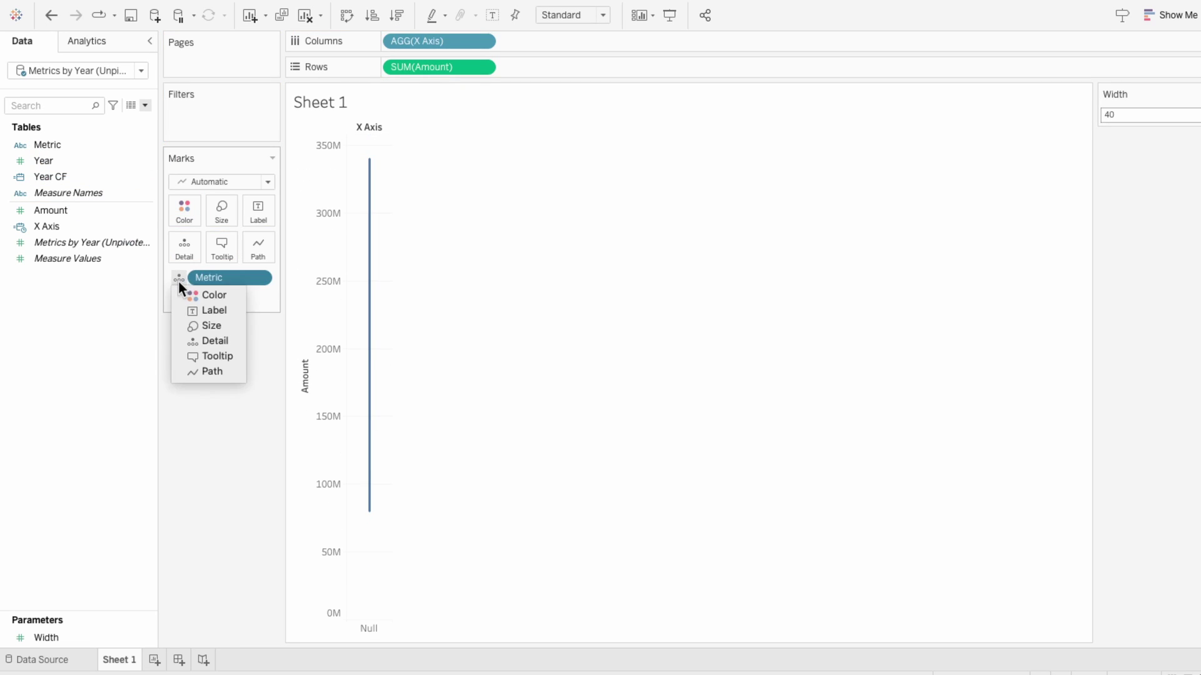
pyautogui.click(188, 295)
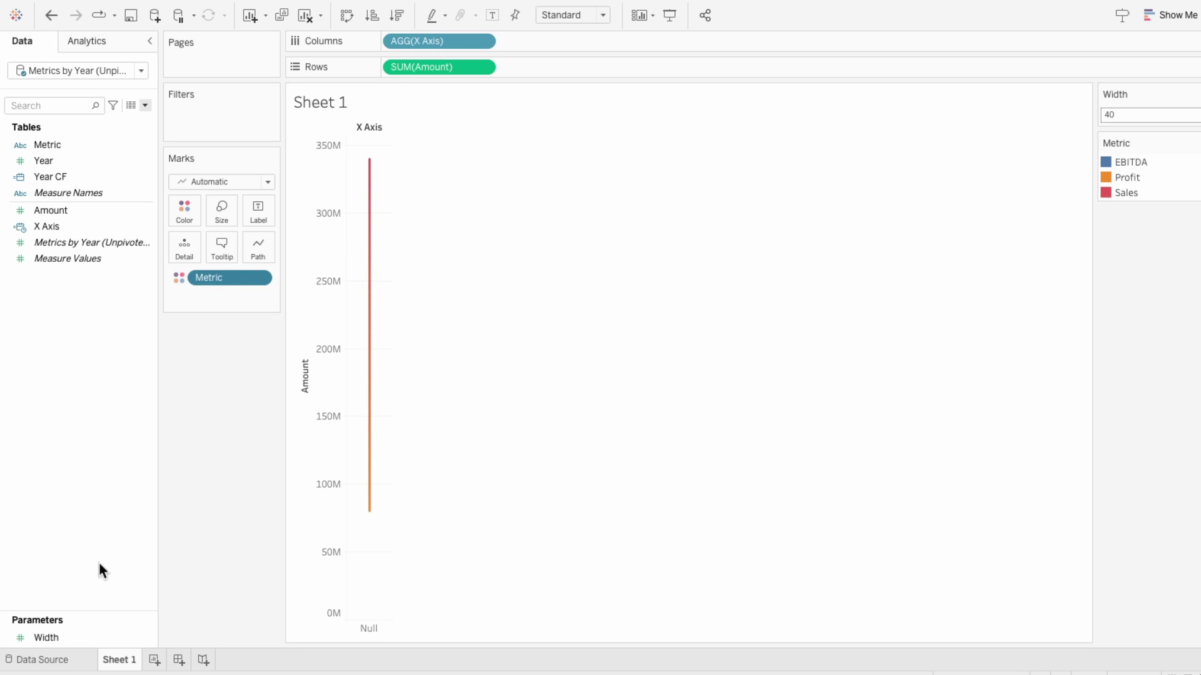
pyautogui.click(224, 180)
pyautogui.click(228, 216)
# Size the bars by Width, add Year CF to Detail, and put Metric on Filters
pyautogui.moveTo(55, 637); pyautogui.dragTo(223, 298)
pyautogui.click(178, 296)
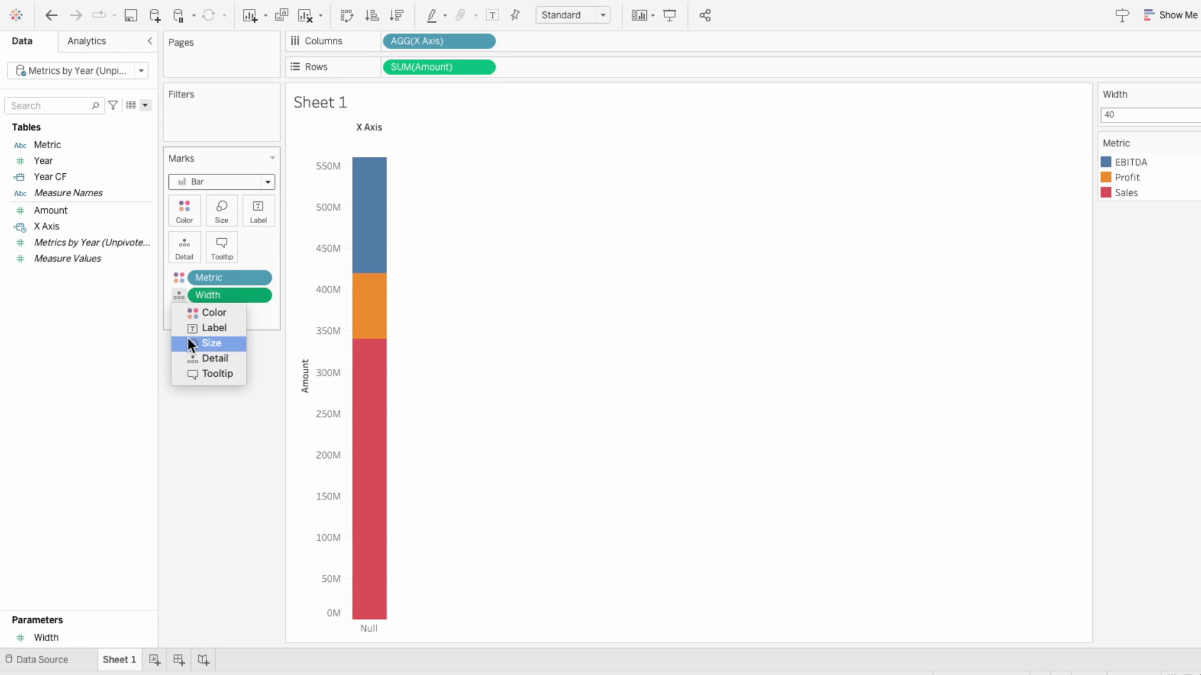
pyautogui.click(187, 343)
pyautogui.moveTo(73, 176); pyautogui.dragTo(186, 314)
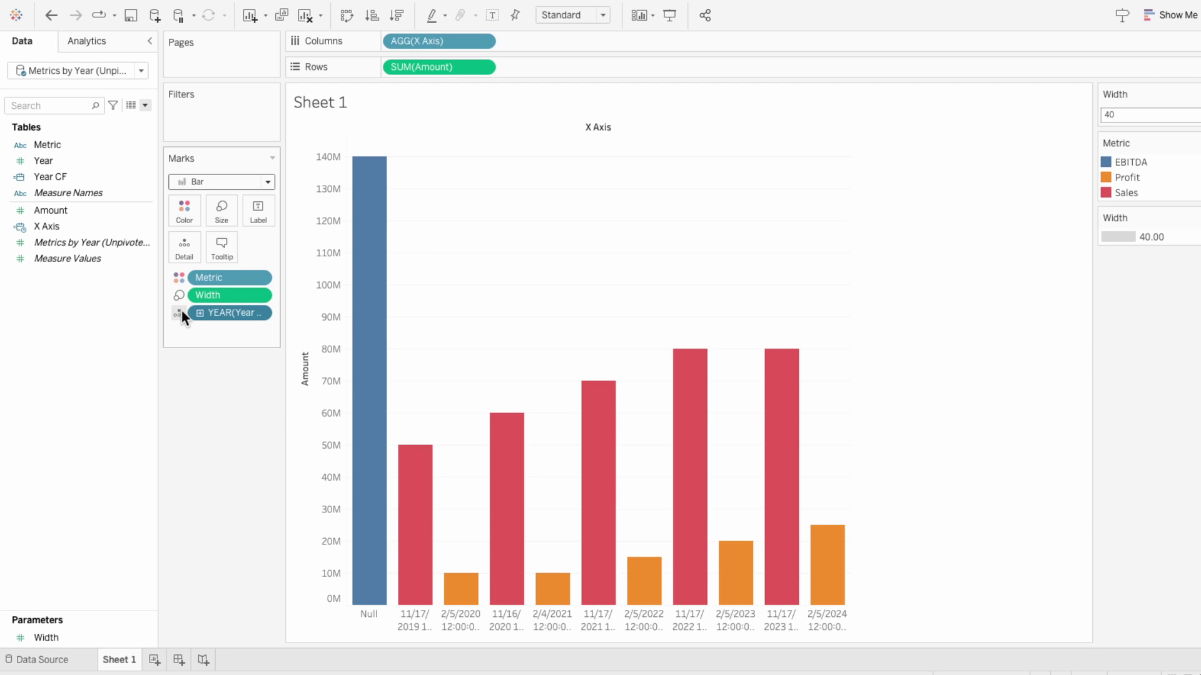
pyautogui.moveTo(59, 161); pyautogui.dragTo(220, 129)
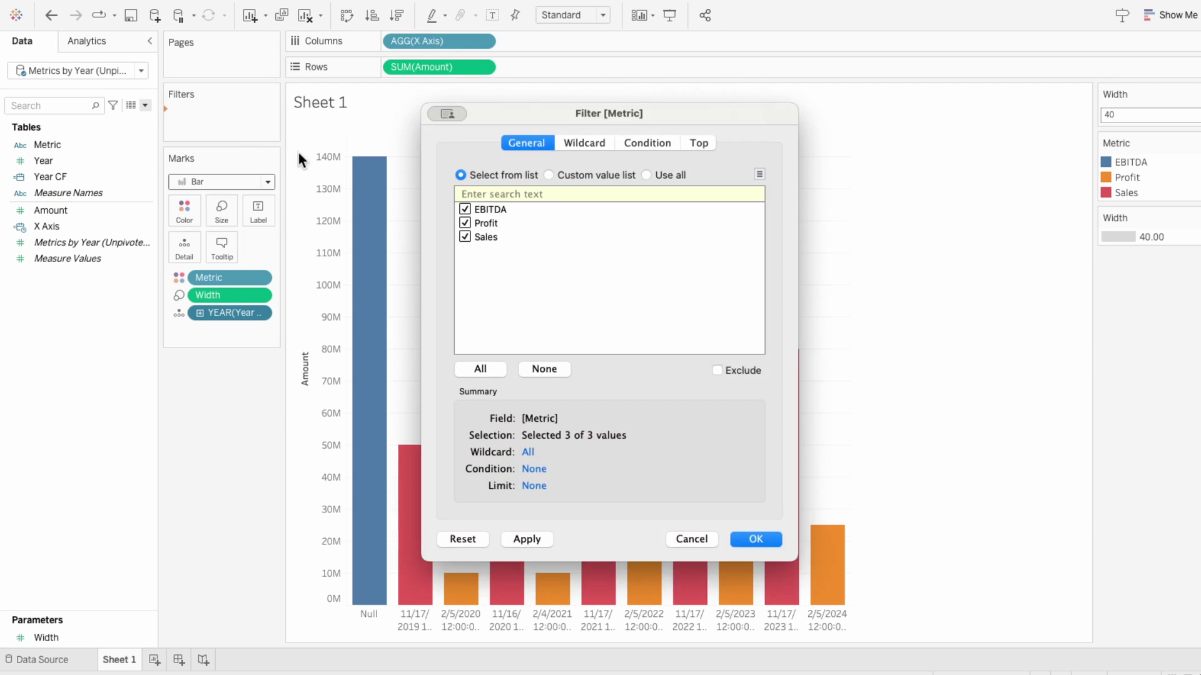
# Filter Metric to Profit and Sales and format the X Axis dates as custom yyyy
pyautogui.click(754, 539)
pyautogui.rightClick(494, 617)
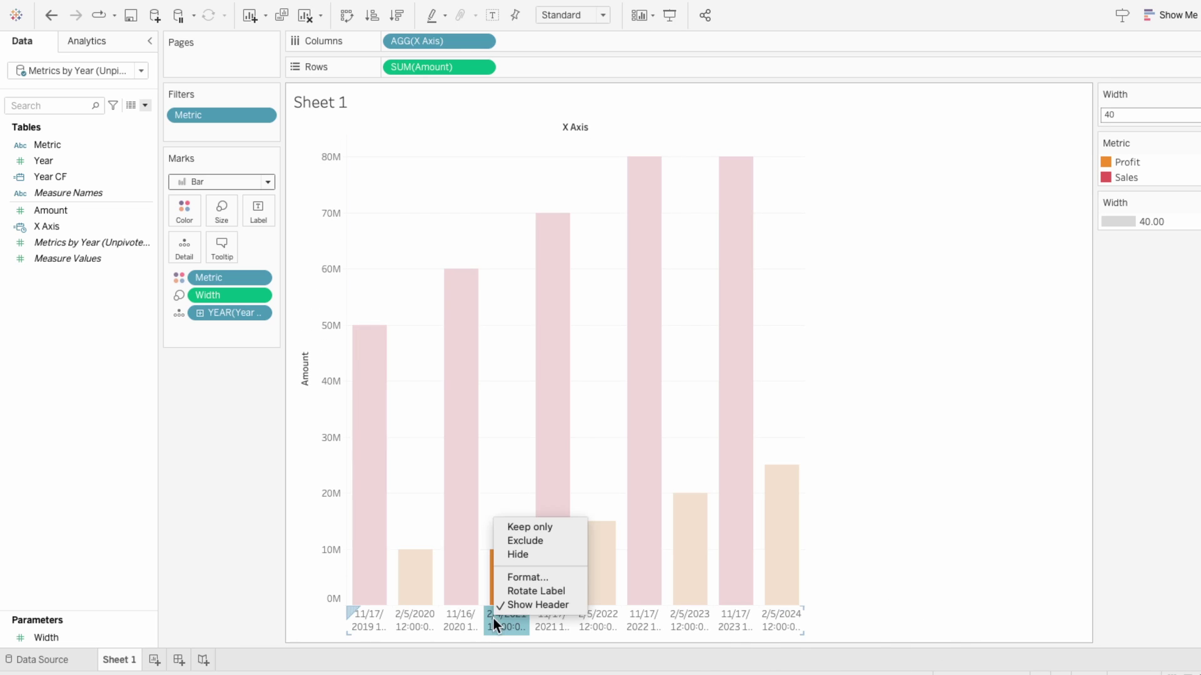
pyautogui.click(518, 573)
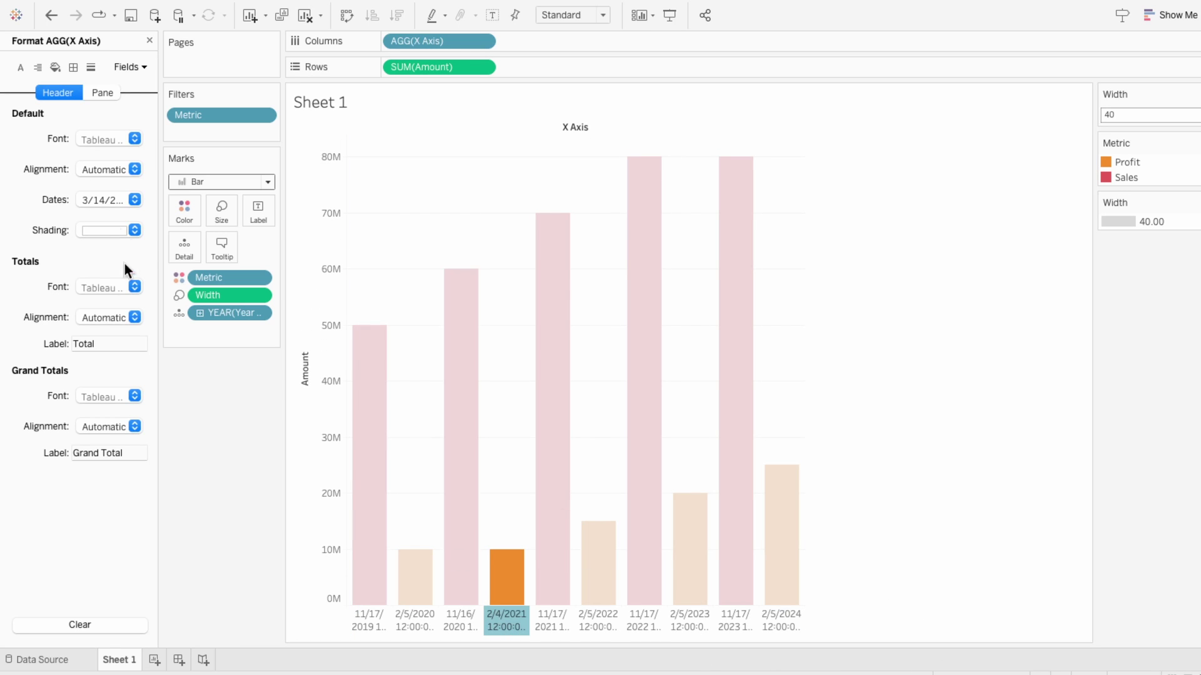
pyautogui.click(108, 199)
pyautogui.click(110, 293)
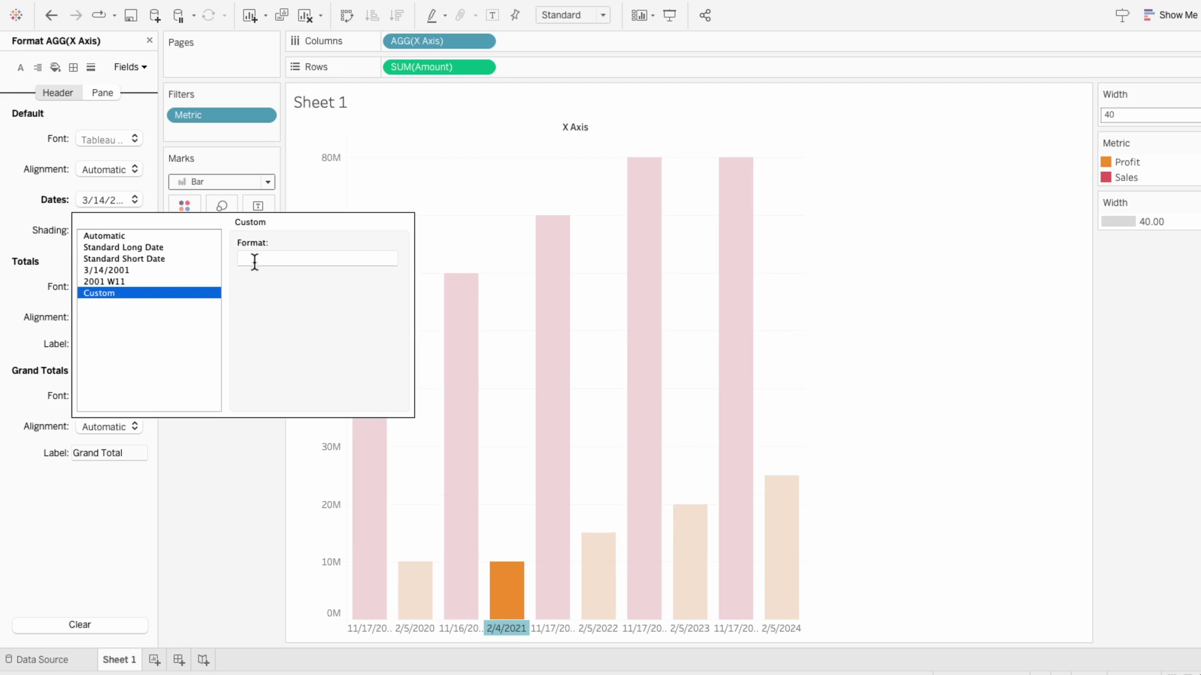
pyautogui.click(262, 257)
pyautogui.write('yyyy')
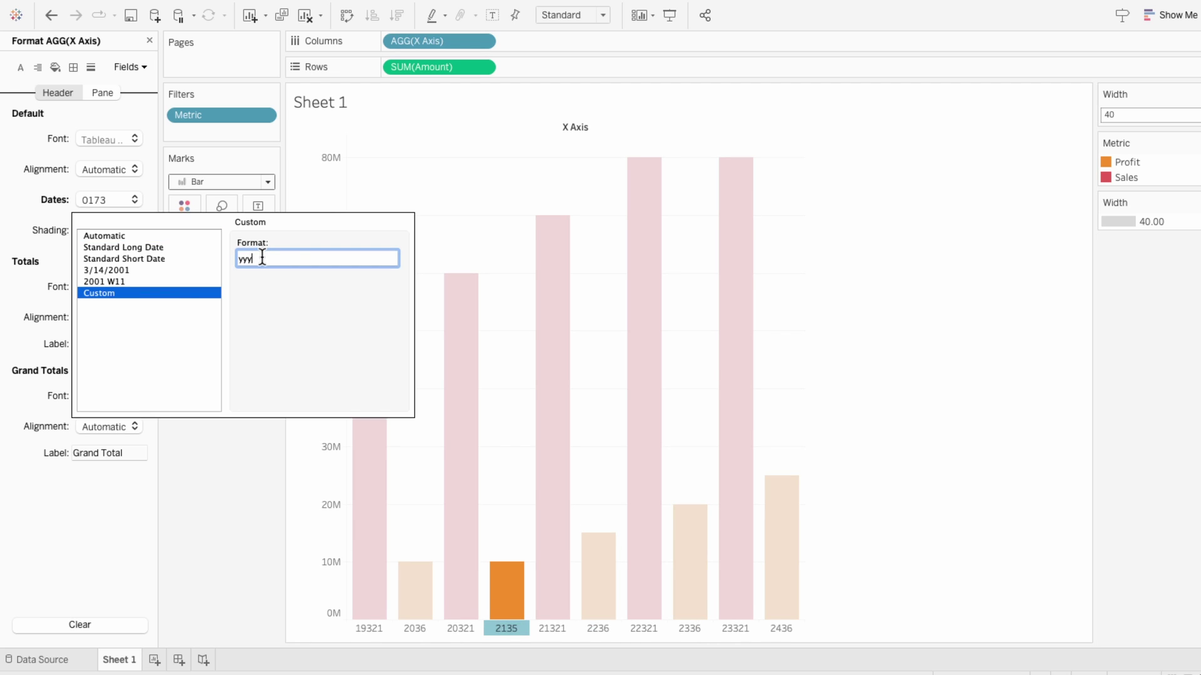
pyautogui.click(514, 629)
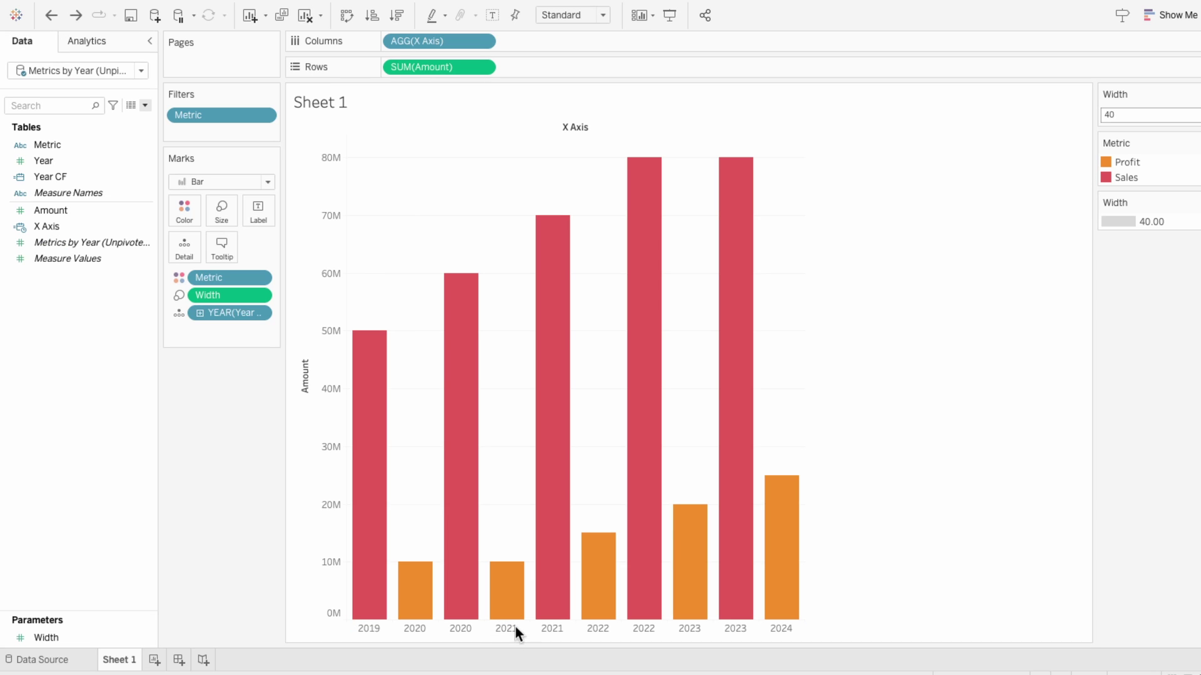
# Make X Axis continuous, clear its axis title, and fix major ticks at one per year
pyautogui.rightClick(440, 38)
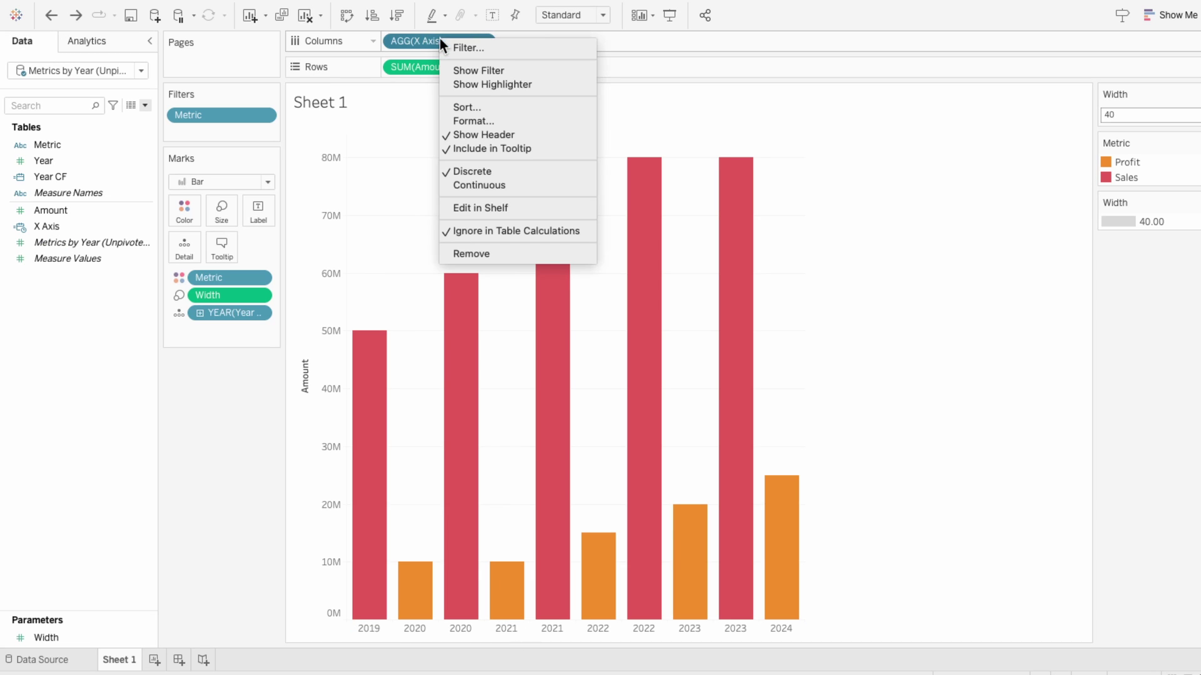
pyautogui.click(475, 185)
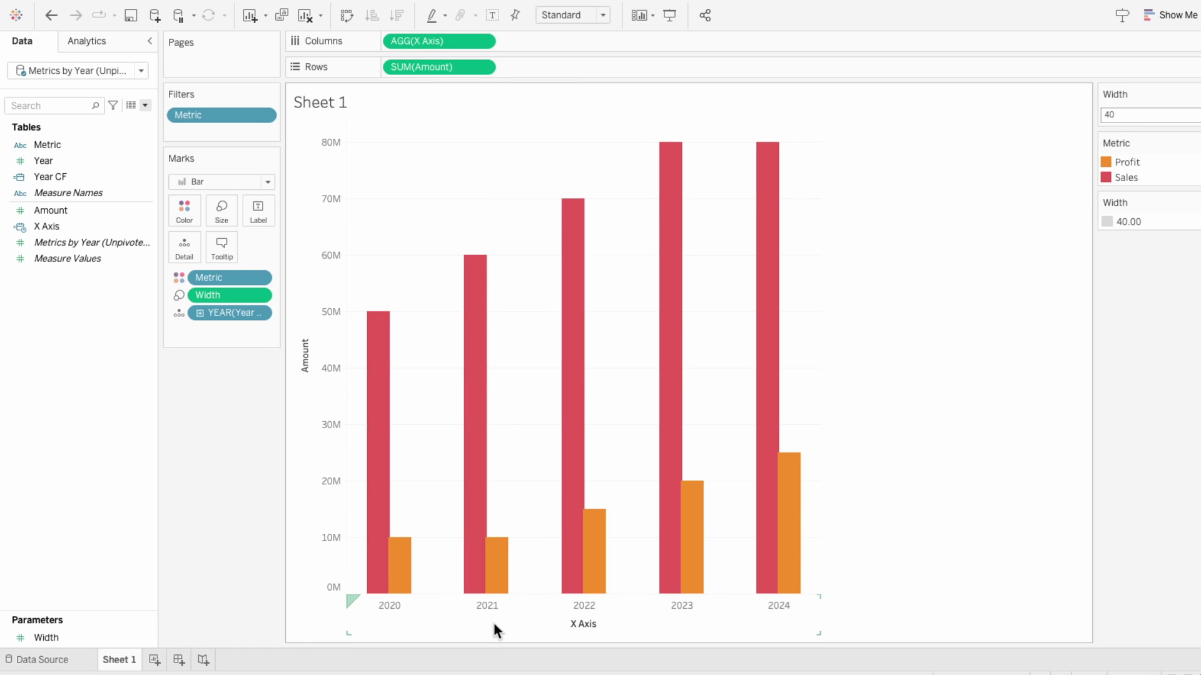
pyautogui.rightClick(494, 621)
pyautogui.click(522, 513)
pyautogui.click(601, 478)
pyautogui.press('BackSpace')
pyautogui.press('BackSpace')
pyautogui.press('BackSpace')
pyautogui.press('BackSpace')
pyautogui.press('BackSpace')
pyautogui.press('BackSpace')
pyautogui.click(682, 131)
pyautogui.click(478, 203)
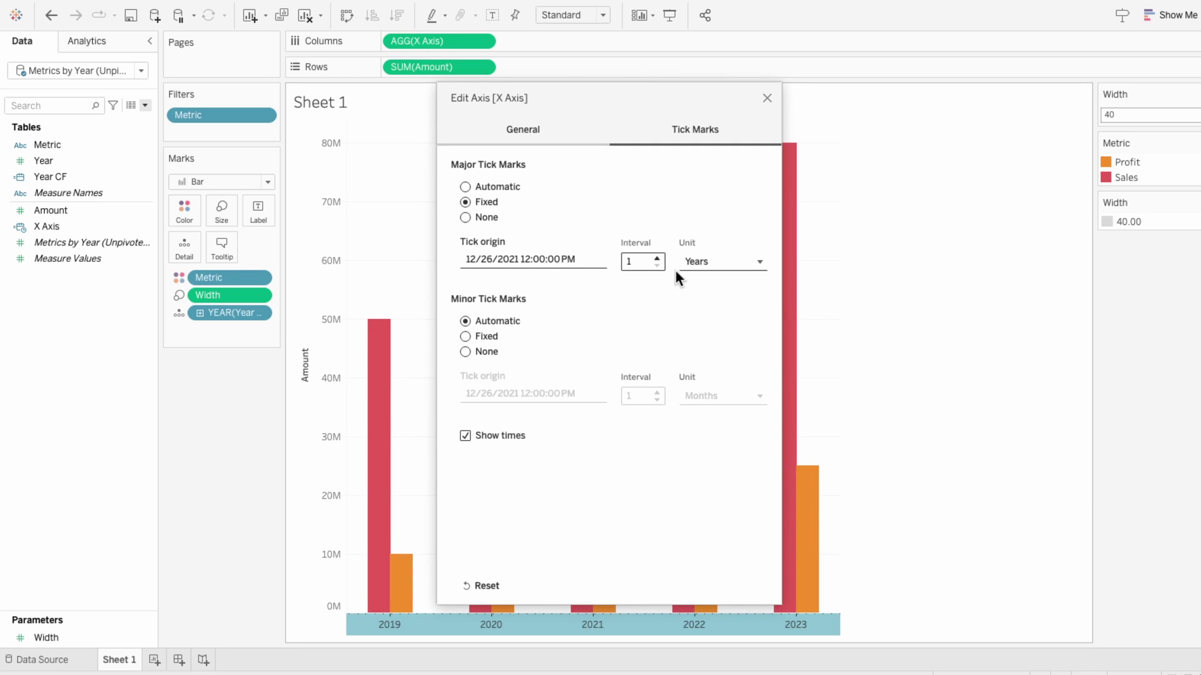
pyautogui.click(690, 262)
pyautogui.click(690, 285)
pyautogui.click(766, 99)
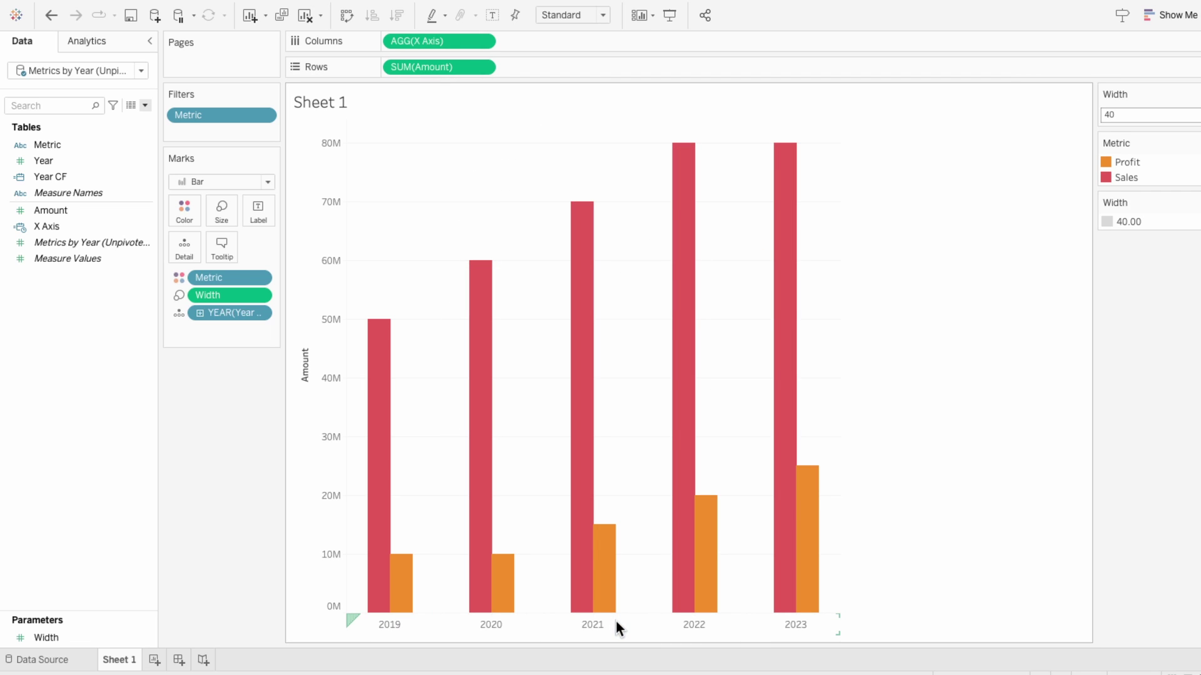
# Duplicate the Profit line of the X Axis formula as a new EBITDA case
pyautogui.rightClick(66, 227)
pyautogui.click(89, 305)
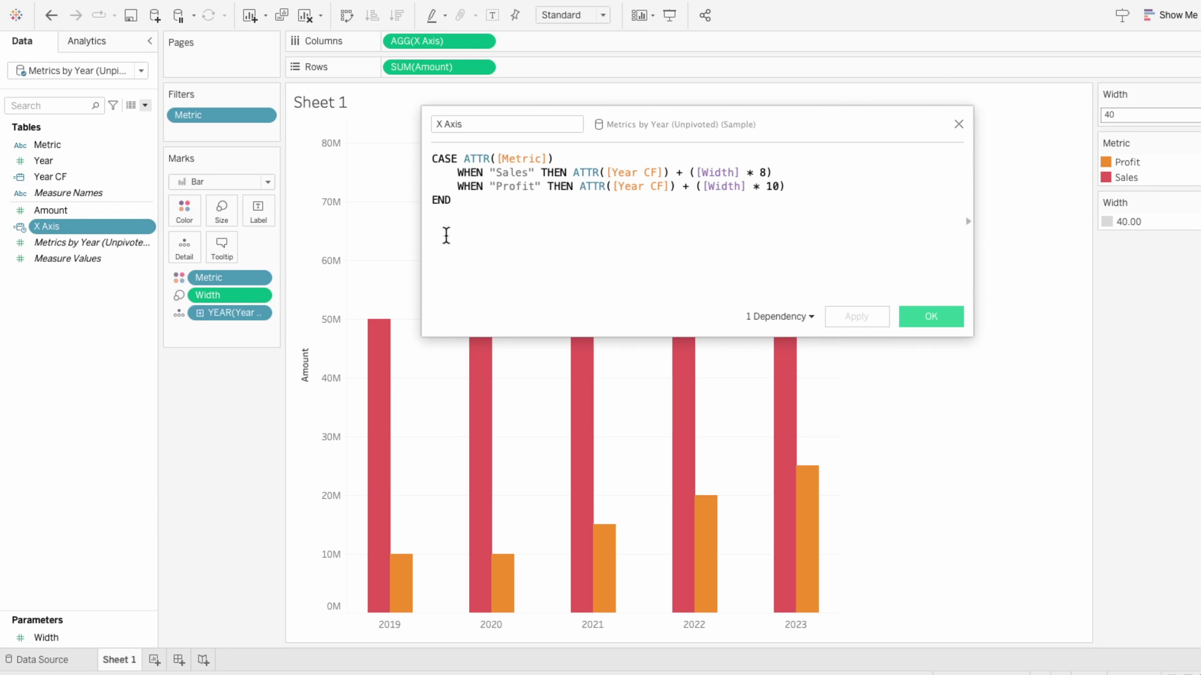
pyautogui.tripleClick(531, 187)
pyautogui.hotkey('ctrl', 'c')
pyautogui.click(818, 187)
pyautogui.press('Return')
pyautogui.hotkey('ctrl', 'v')
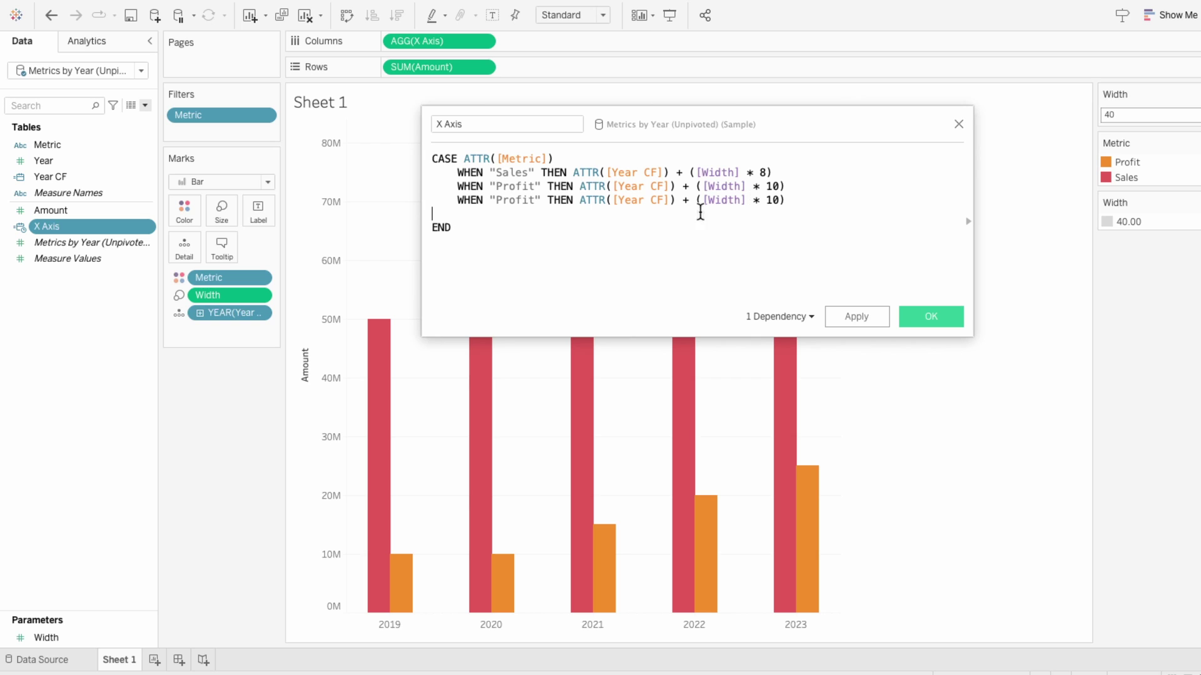
pyautogui.doubleClick(513, 201)
pyautogui.write('EBITDA')
pyautogui.press('Delete')
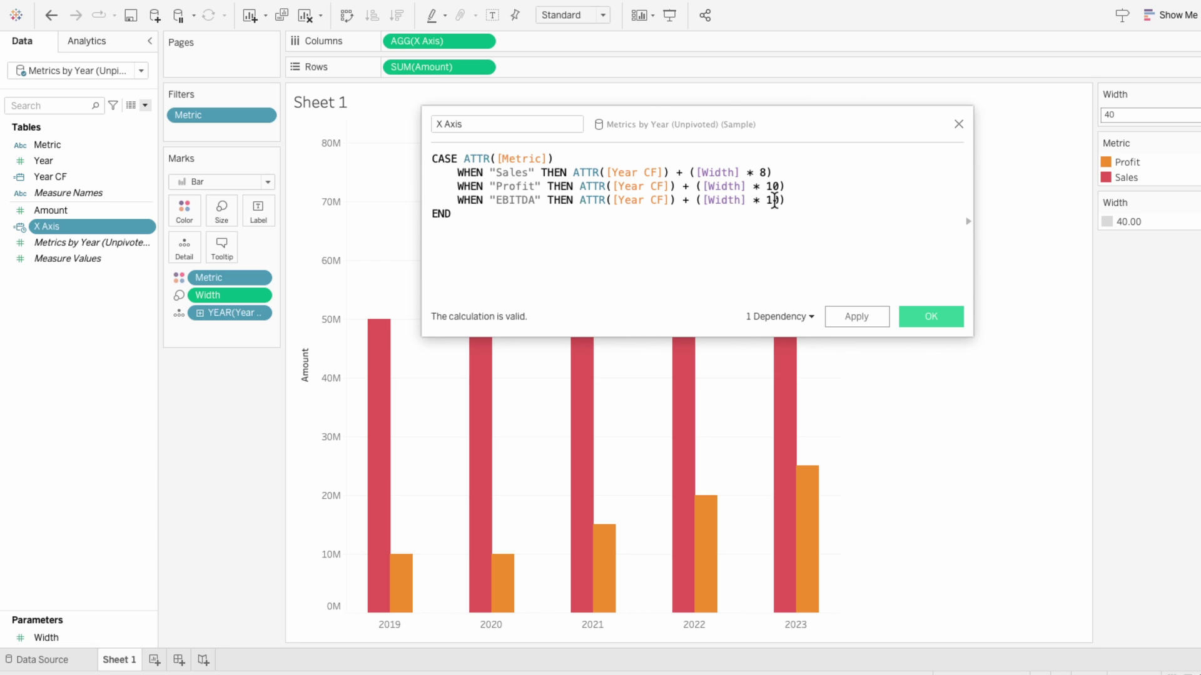
# Set the EBITDA multiplier to 11 and Profit's to 9, then save the formula
pyautogui.doubleClick(773, 200)
pyautogui.write('11')
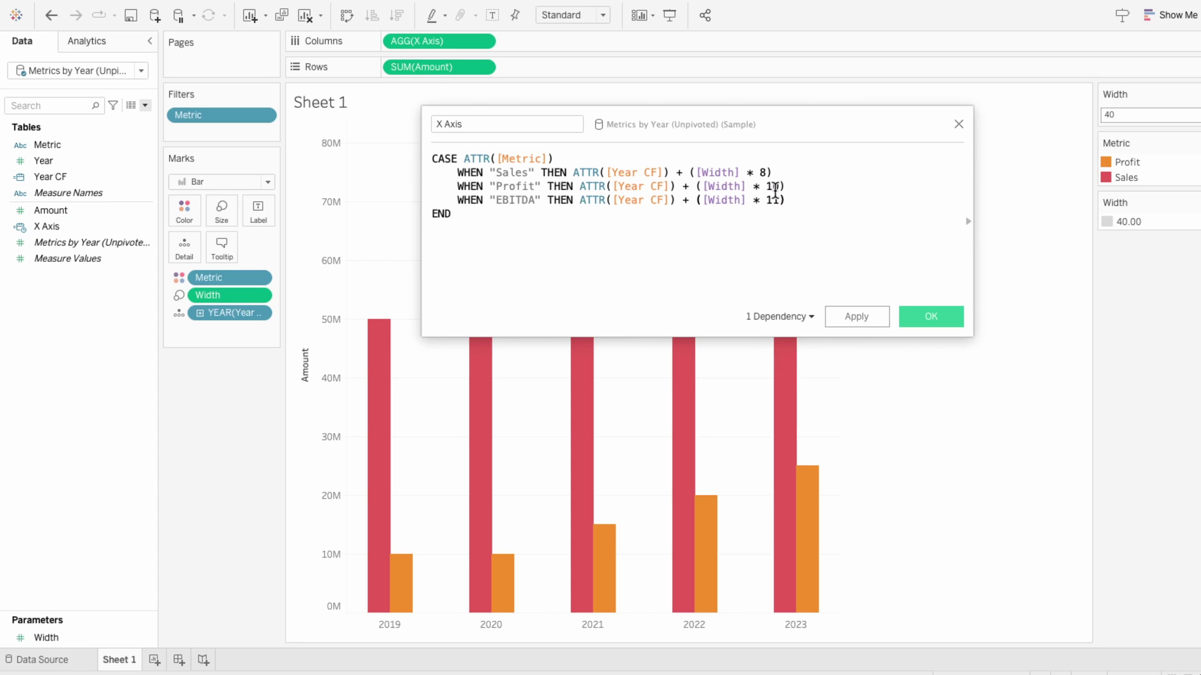
pyautogui.doubleClick(773, 186)
pyautogui.write('9')
pyautogui.click(931, 318)
pyautogui.click(227, 116)
# Remove the Metric filter and change the Sales multiplier in X Axis from 8 to 7
pyautogui.press('Delete')
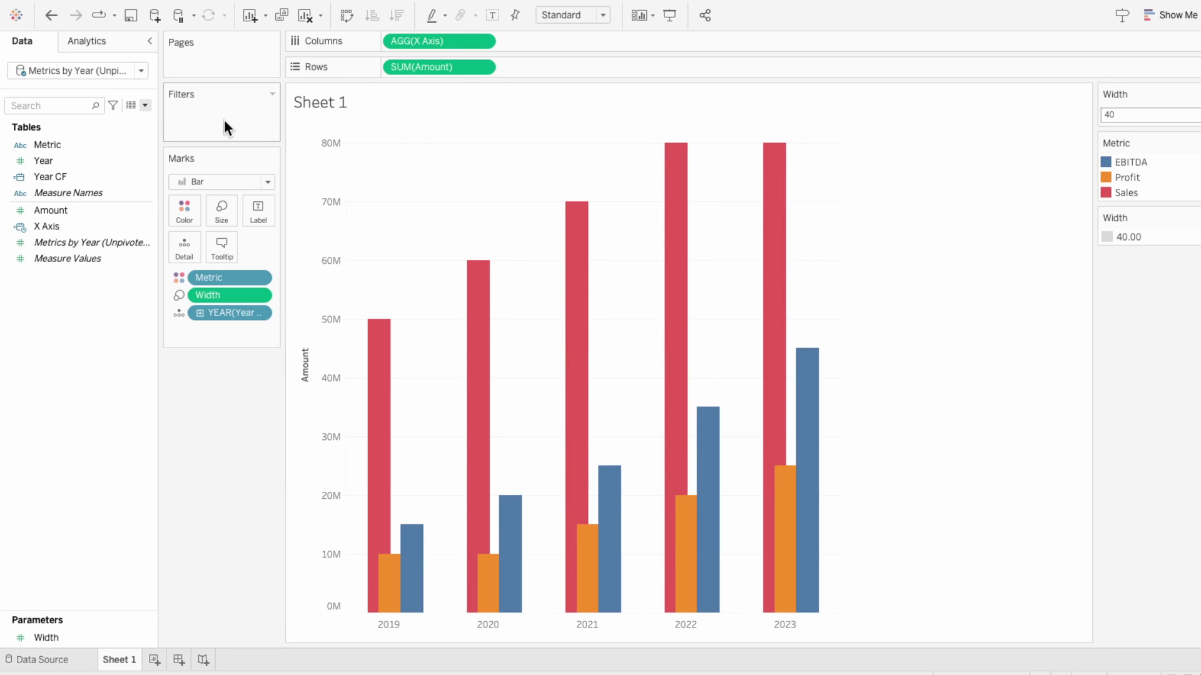
pyautogui.rightClick(83, 226)
pyautogui.click(108, 307)
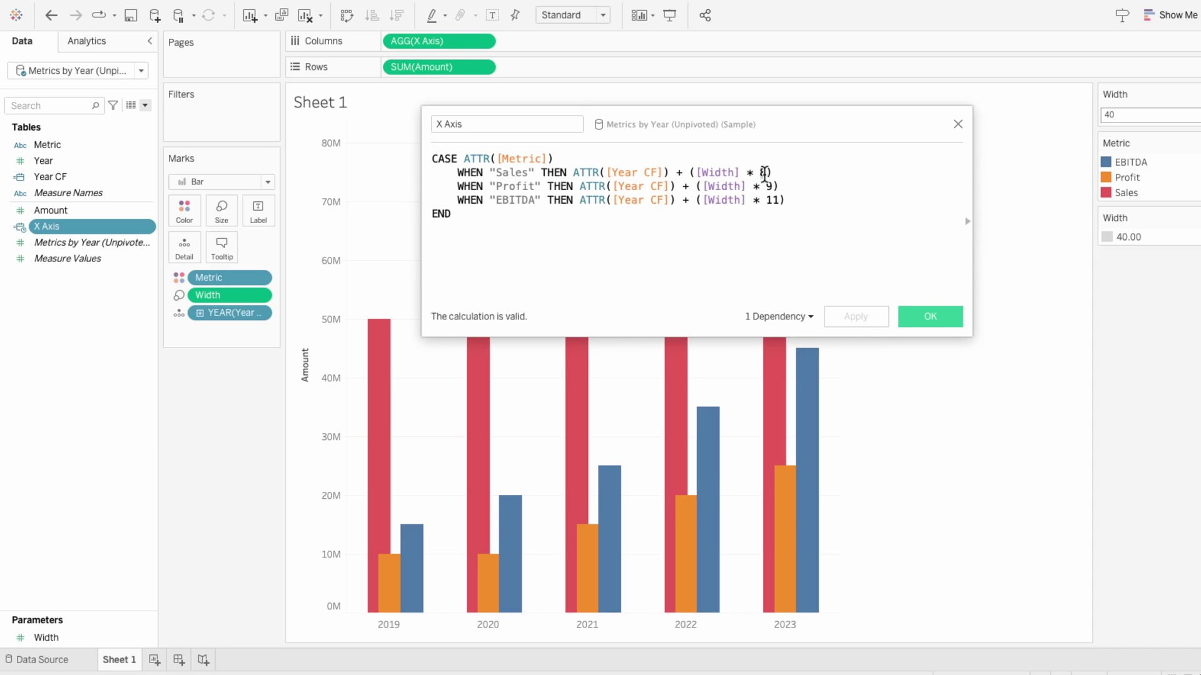
pyautogui.doubleClick(764, 173)
pyautogui.write('7')
pyautogui.click(861, 313)
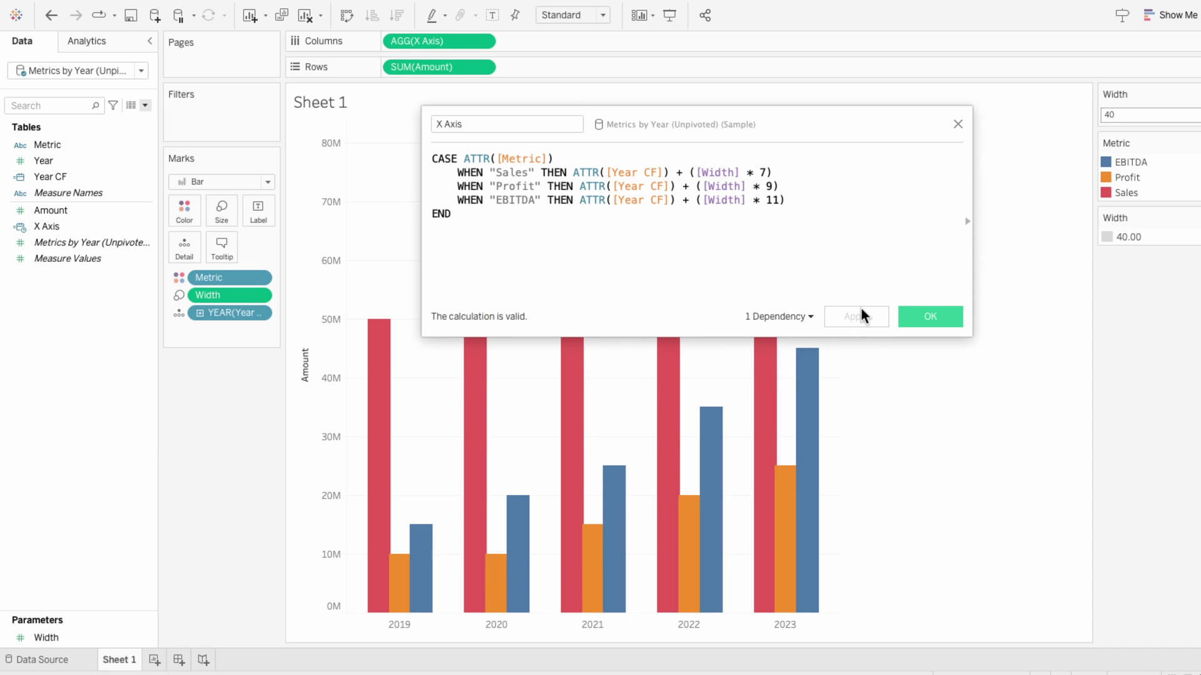
# Close the formula editor and fit the chart to Entire View
pyautogui.click(924, 313)
pyautogui.click(592, 20)
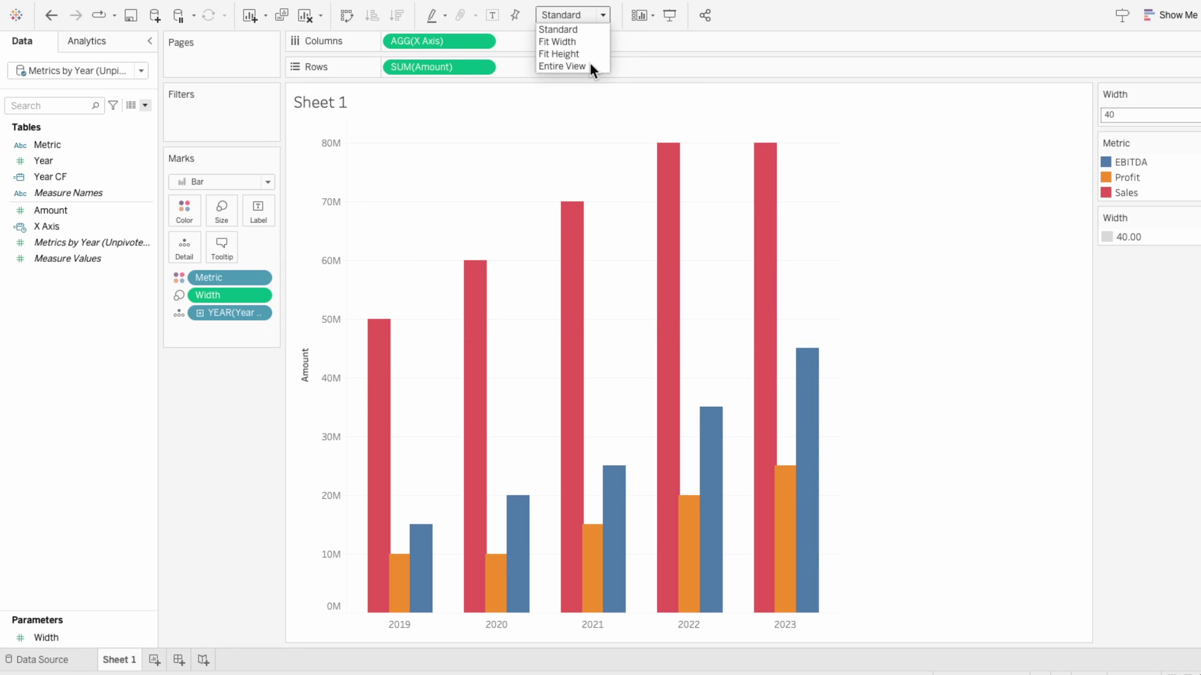
pyautogui.click(590, 62)
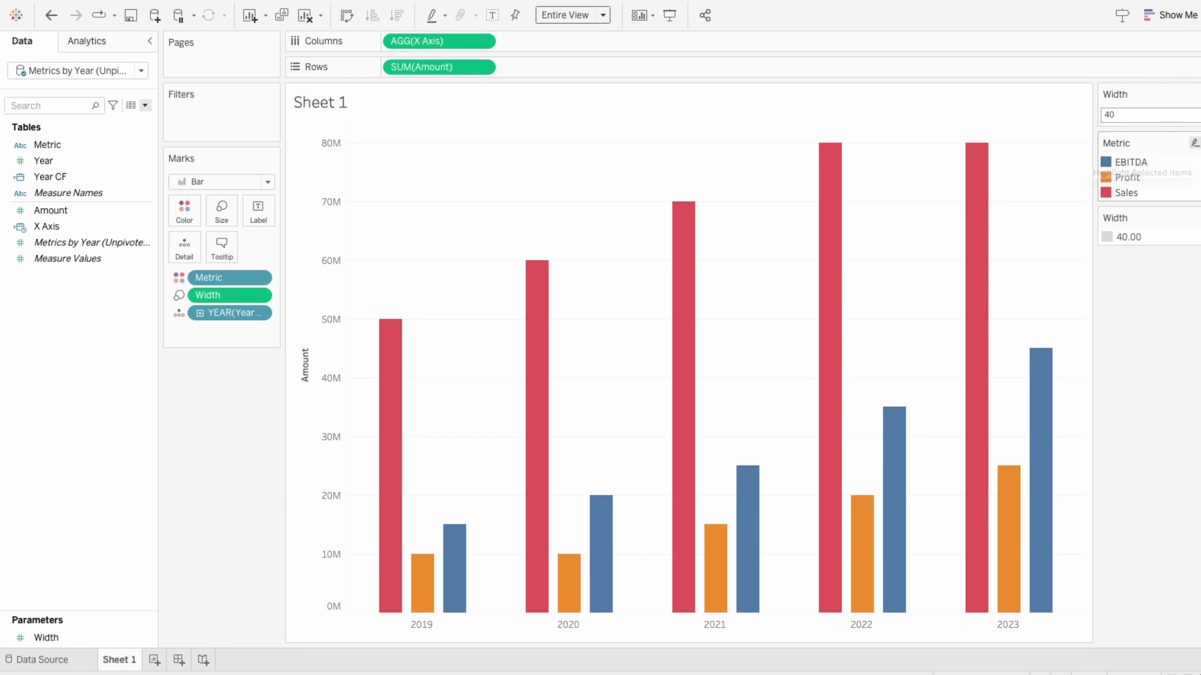
# Recolour Metric with the Blue palette: Sales dark, Profit medium, EBITDA light blue
pyautogui.click(1194, 143)
pyautogui.click(1193, 159)
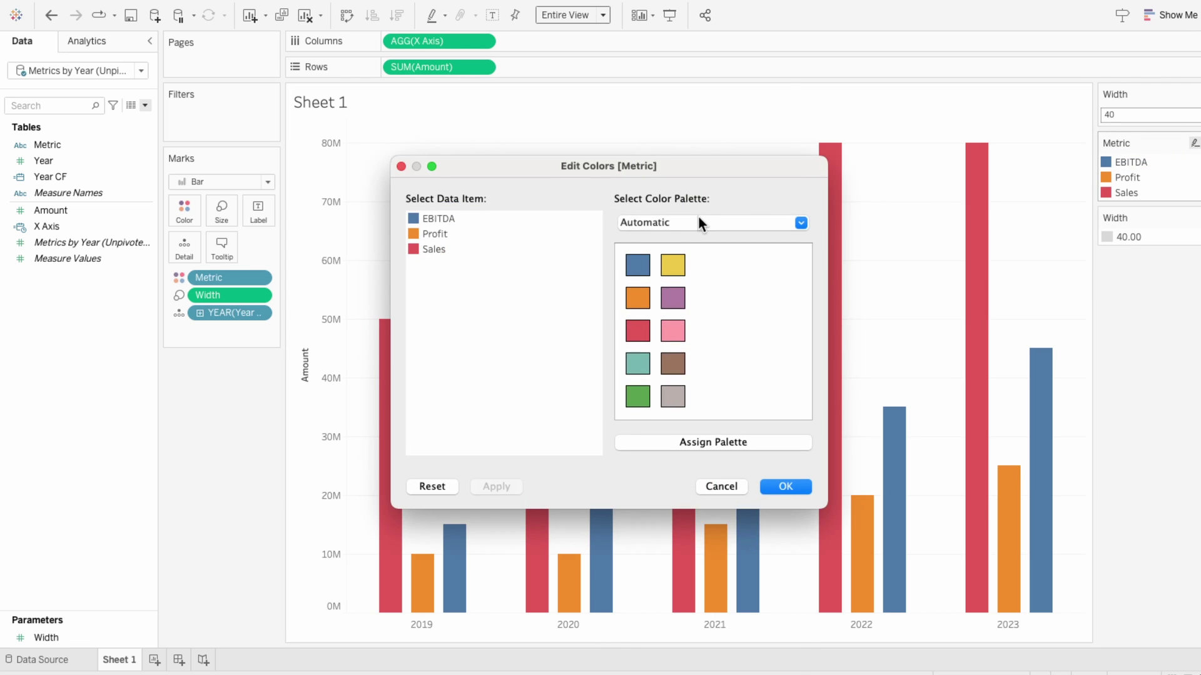
pyautogui.click(699, 219)
pyautogui.click(649, 636)
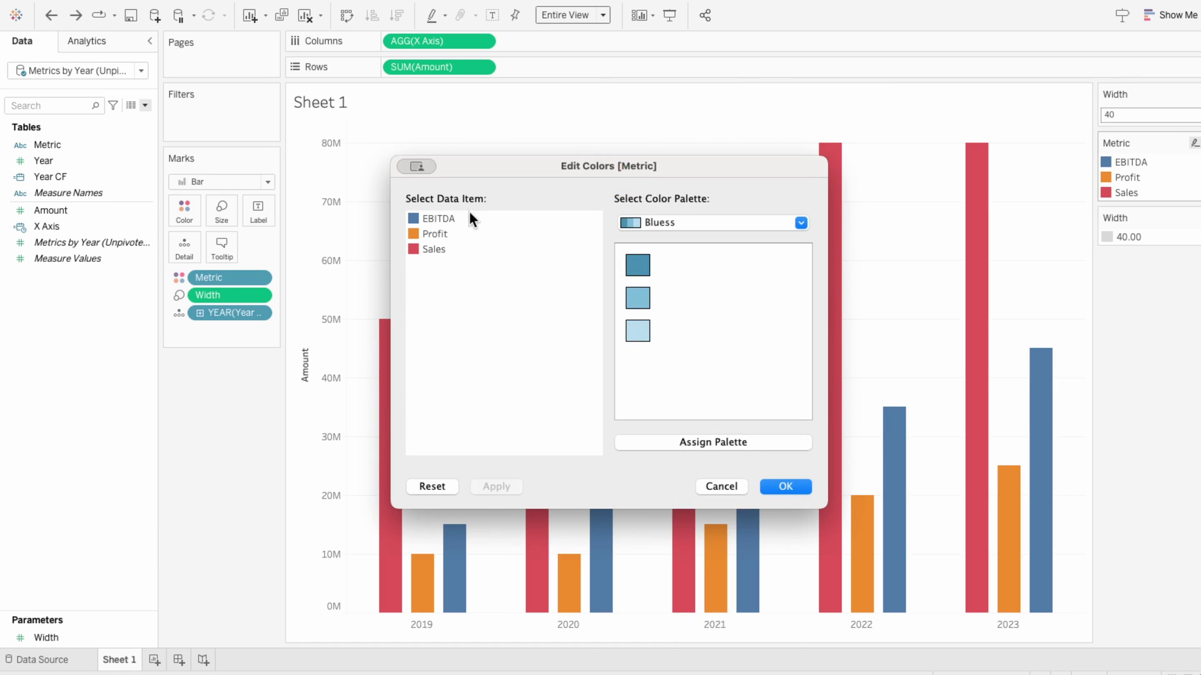
pyautogui.click(430, 220)
pyautogui.click(637, 331)
pyautogui.click(637, 298)
pyautogui.click(432, 248)
pyautogui.click(637, 265)
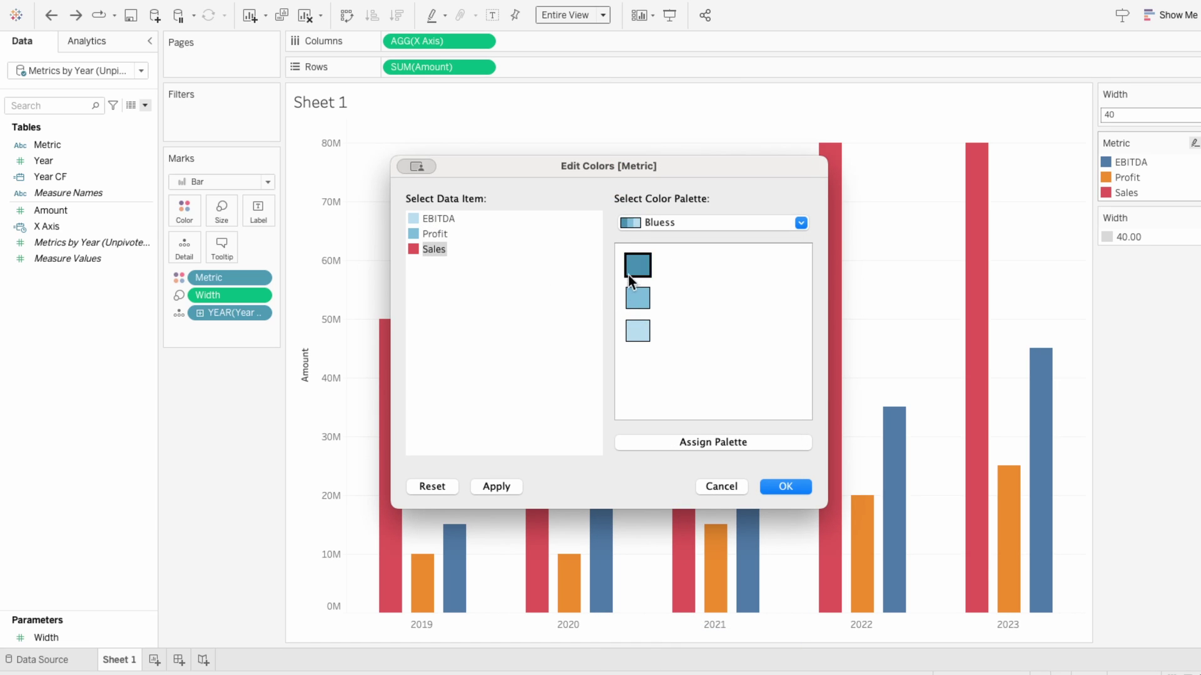
pyautogui.click(801, 491)
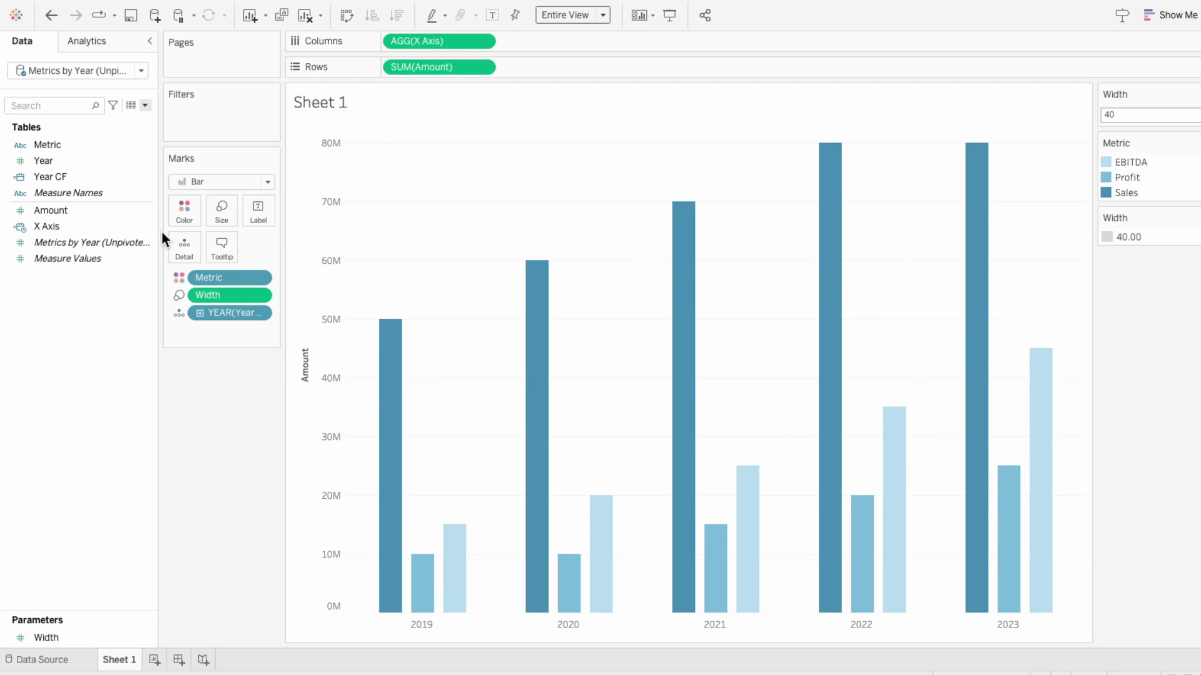
# Begin the X Axis formula with CASE COUNTD([Metric]) WHEN 1 THEN
pyautogui.rightClick(95, 224)
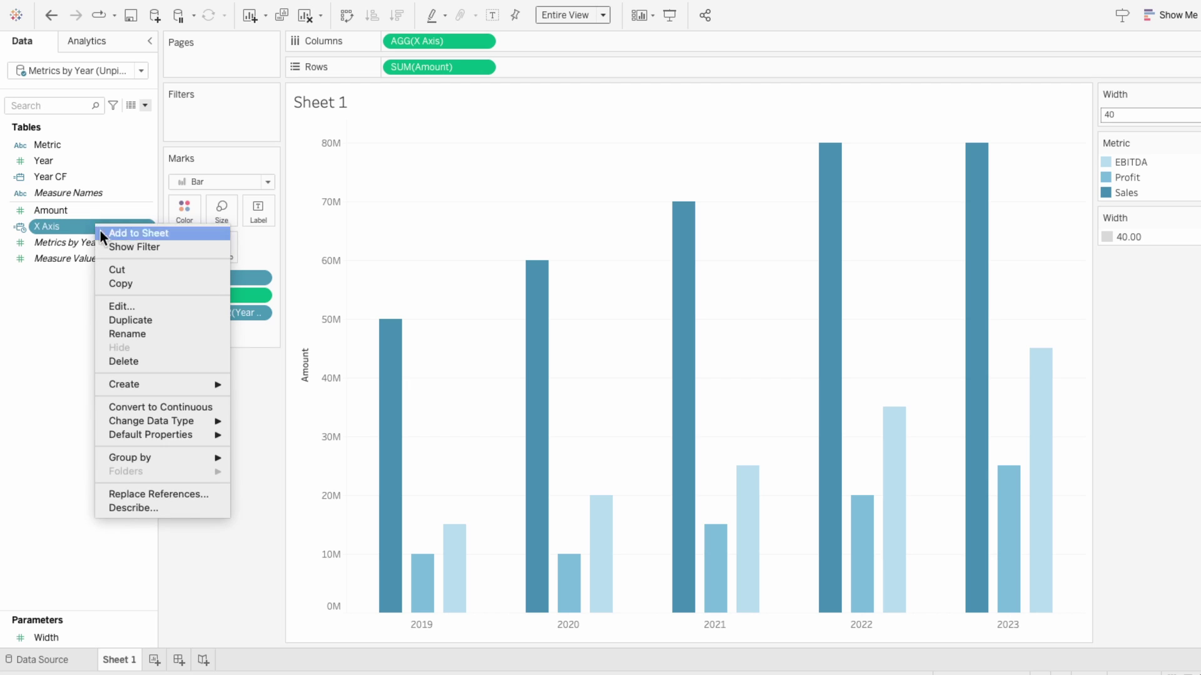
pyautogui.click(125, 301)
pyautogui.click(432, 158)
pyautogui.press('Return')
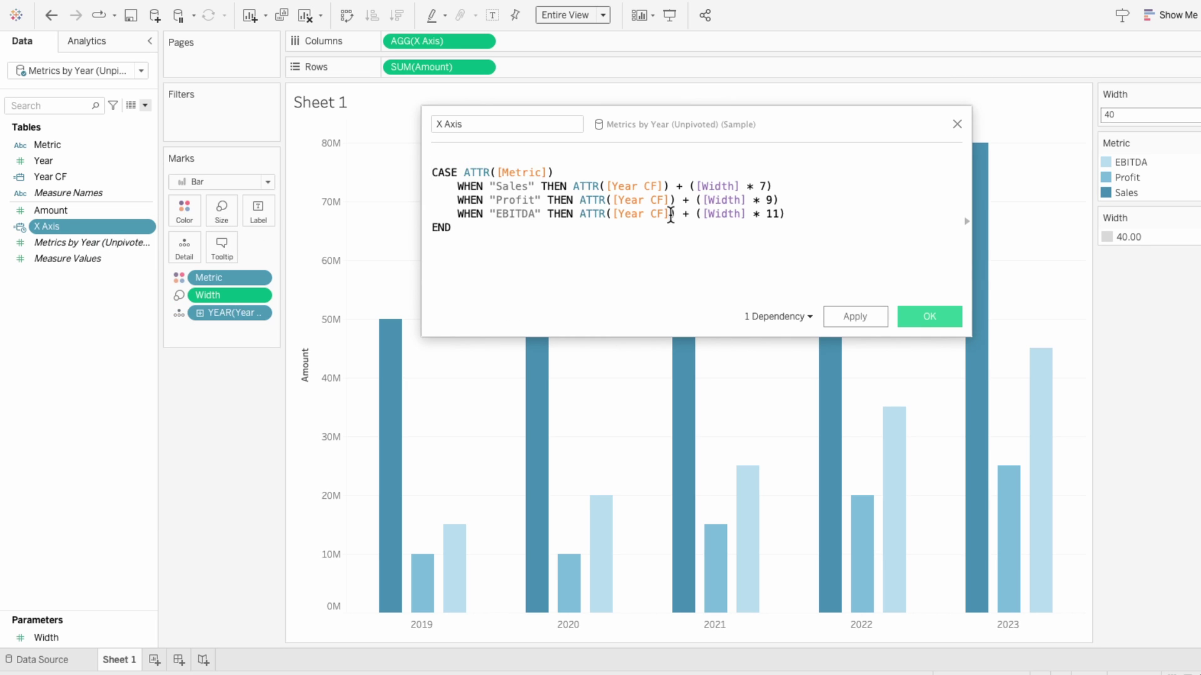
pyautogui.write('CASE COUNTD(')
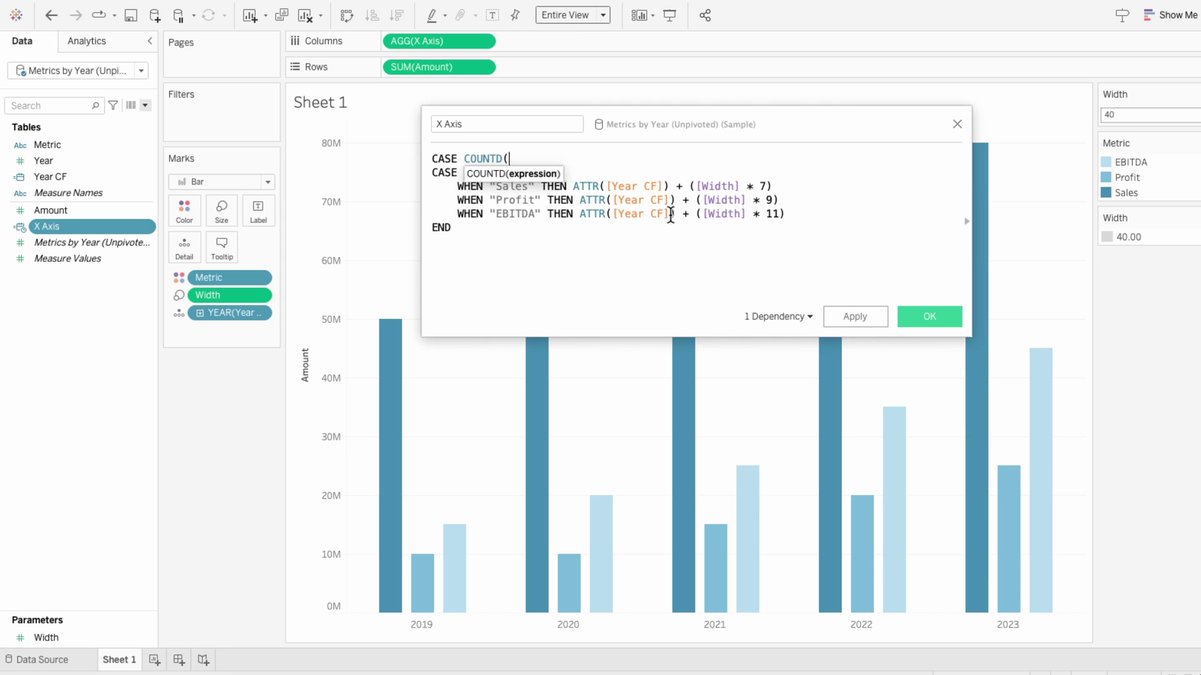
pyautogui.write('[Metric])')
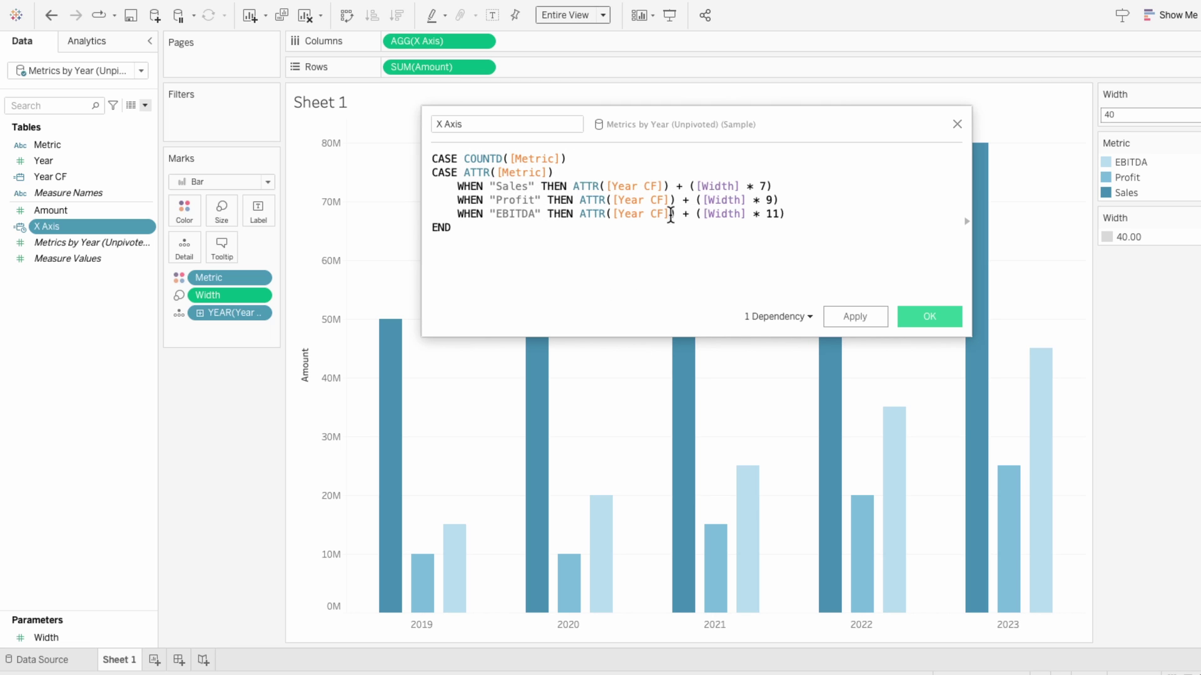
pyautogui.press('Return')
pyautogui.write('WHEN 1 THEN')
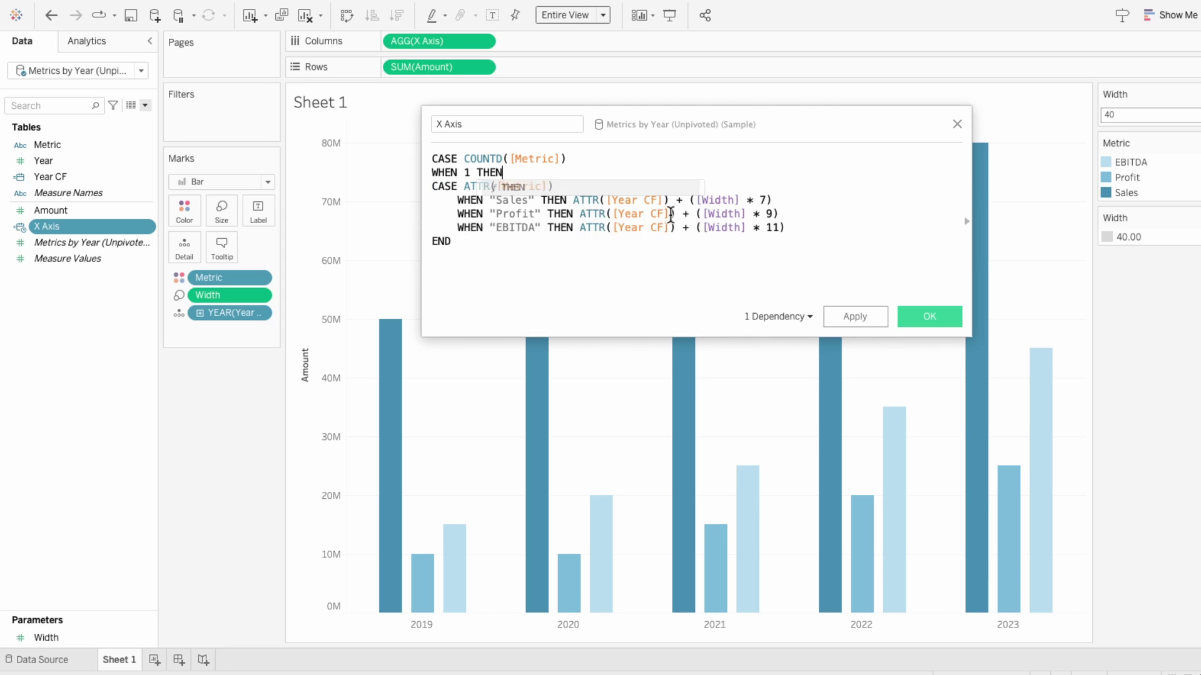
# Indent the original per-metric CASE block and add a WHEN 3 THEN line below it
pyautogui.moveTo(825, 228); pyautogui.dragTo(432, 185)
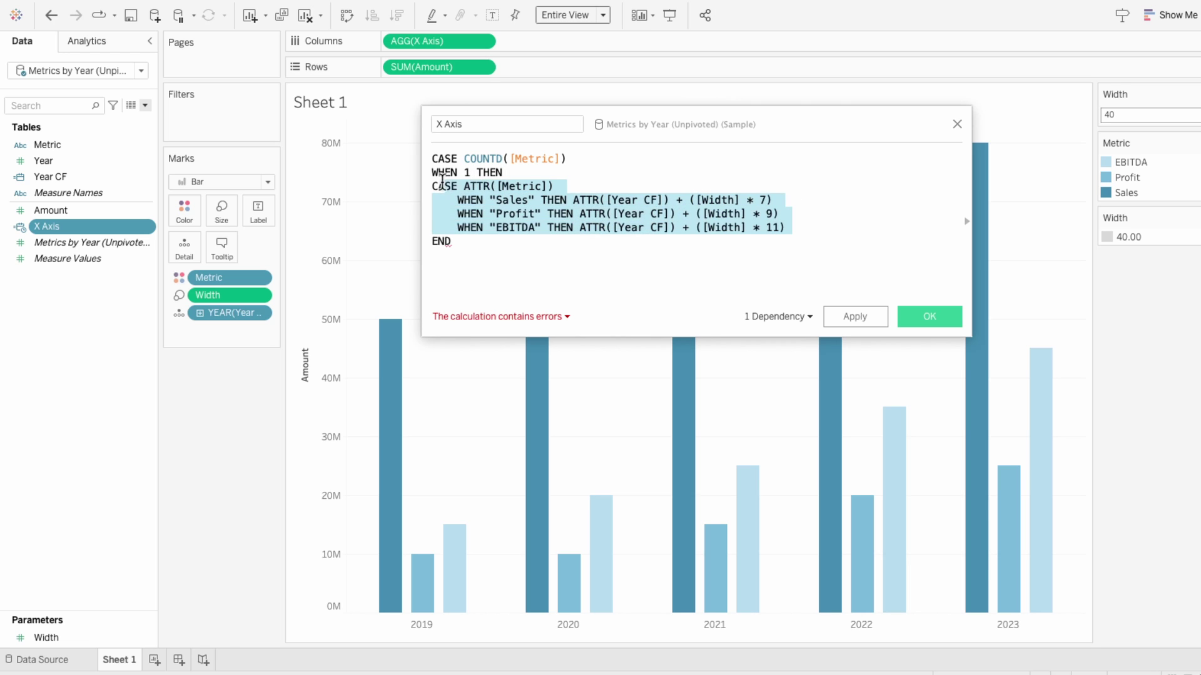
pyautogui.press('Tab')
pyautogui.click(501, 244)
pyautogui.press('Home')
pyautogui.press('Tab')
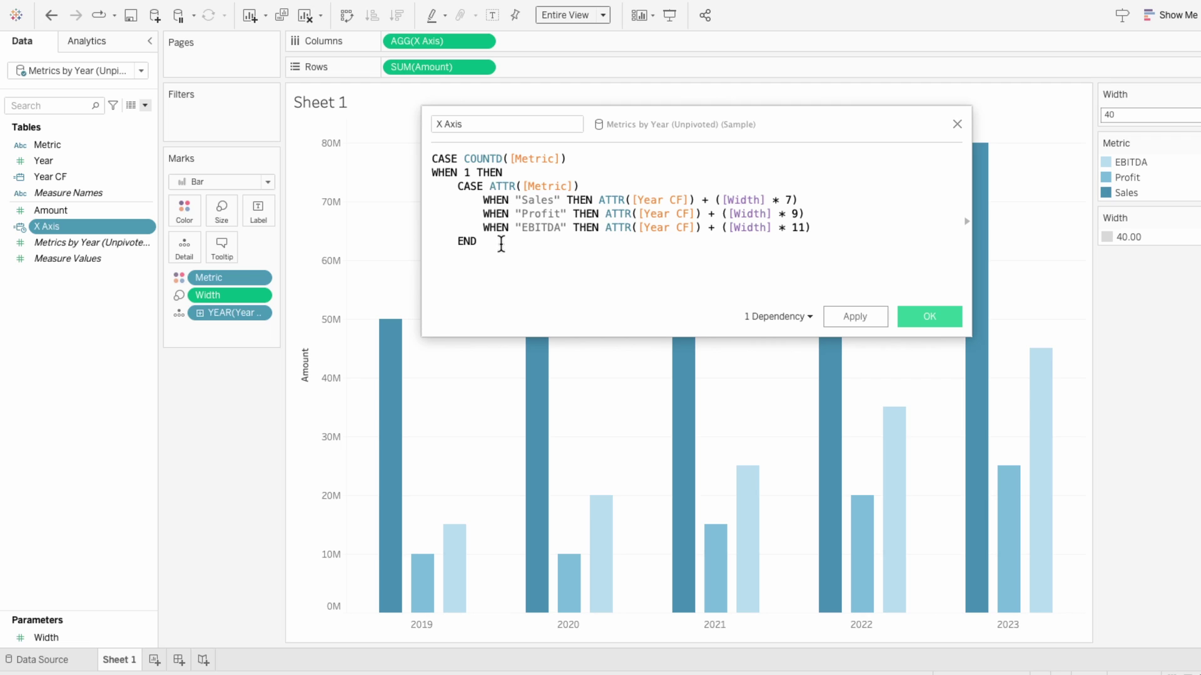
pyautogui.press('Return')
pyautogui.press('Return')
pyautogui.write('WHEN ')
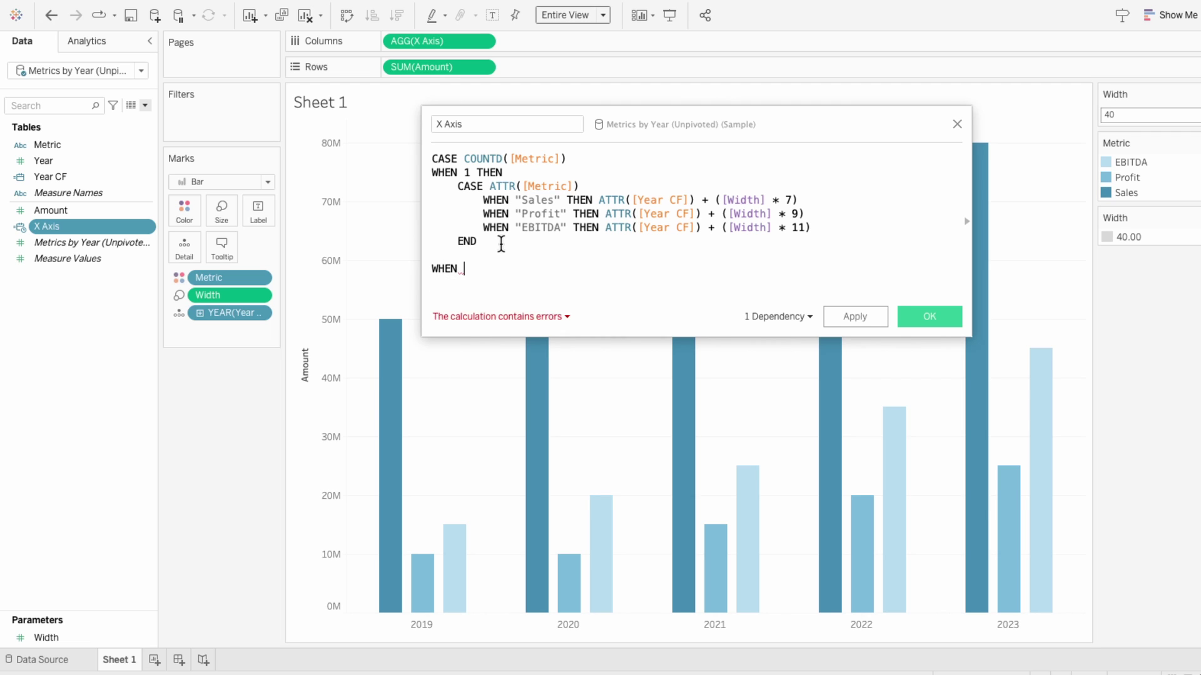
pyautogui.write('3 THEN')
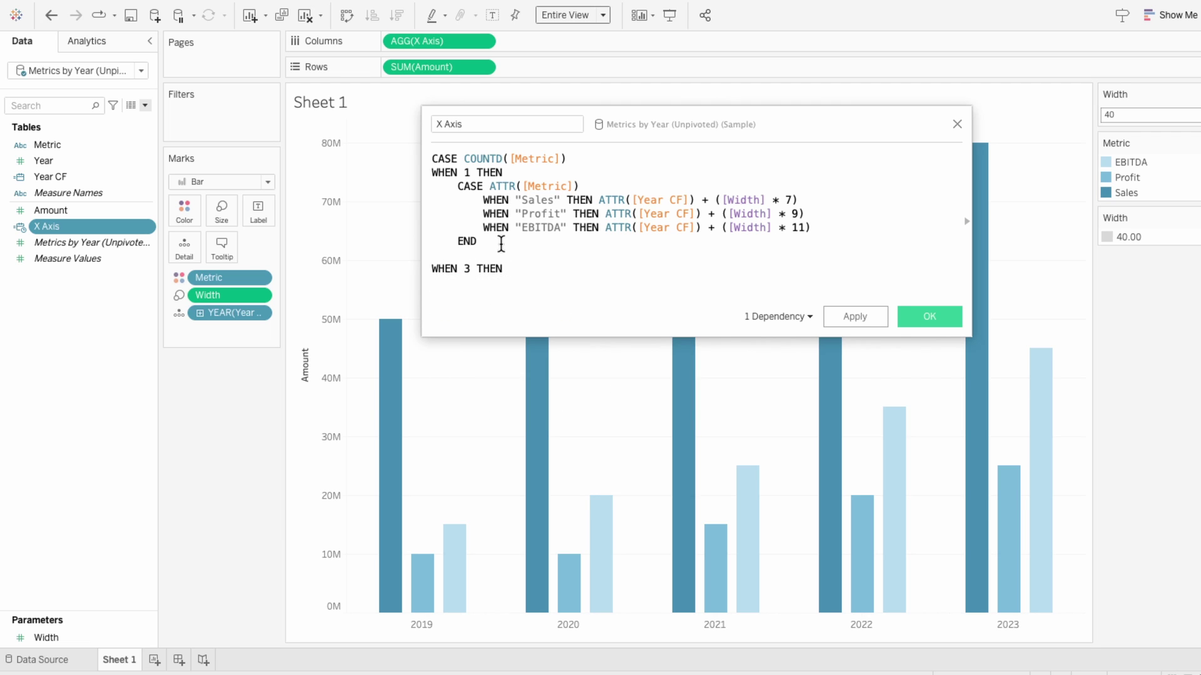
# Give WHEN 3 the expression ATTR([Year CF]) + ([Width] * 9) and close with END
pyautogui.moveTo(605, 213); pyautogui.dragTo(844, 214)
pyautogui.hotkey('ctrl', 'c')
pyautogui.click(624, 273)
pyautogui.hotkey('ctrl', 'v')
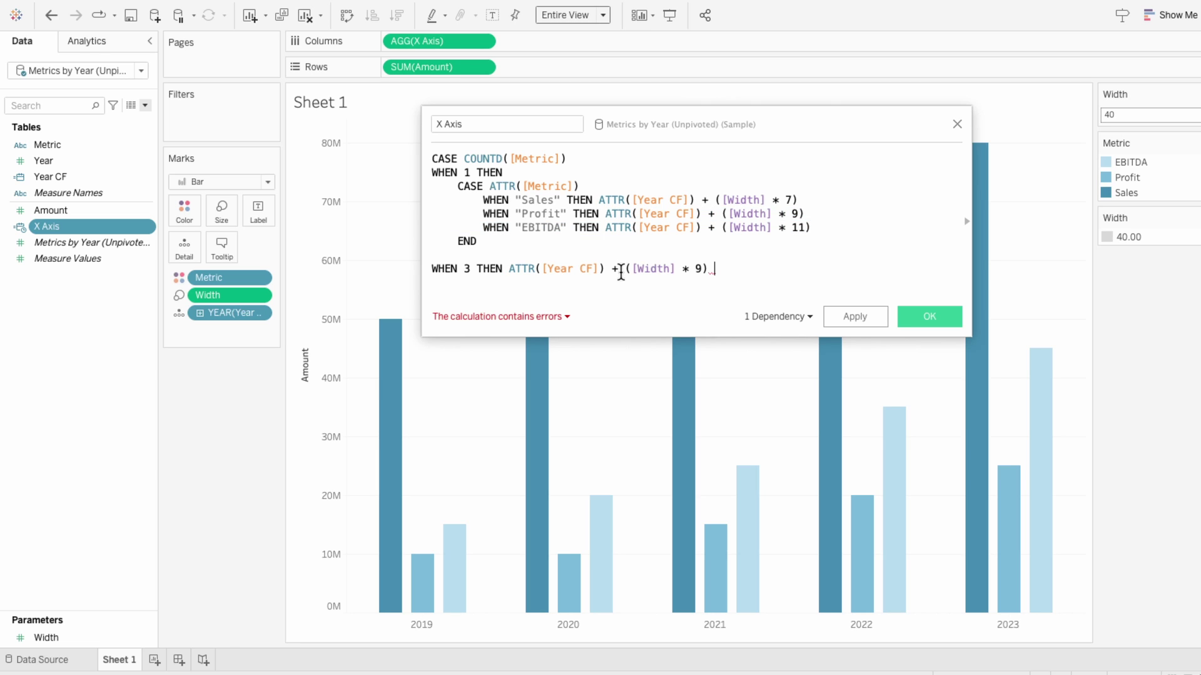
pyautogui.write('END')
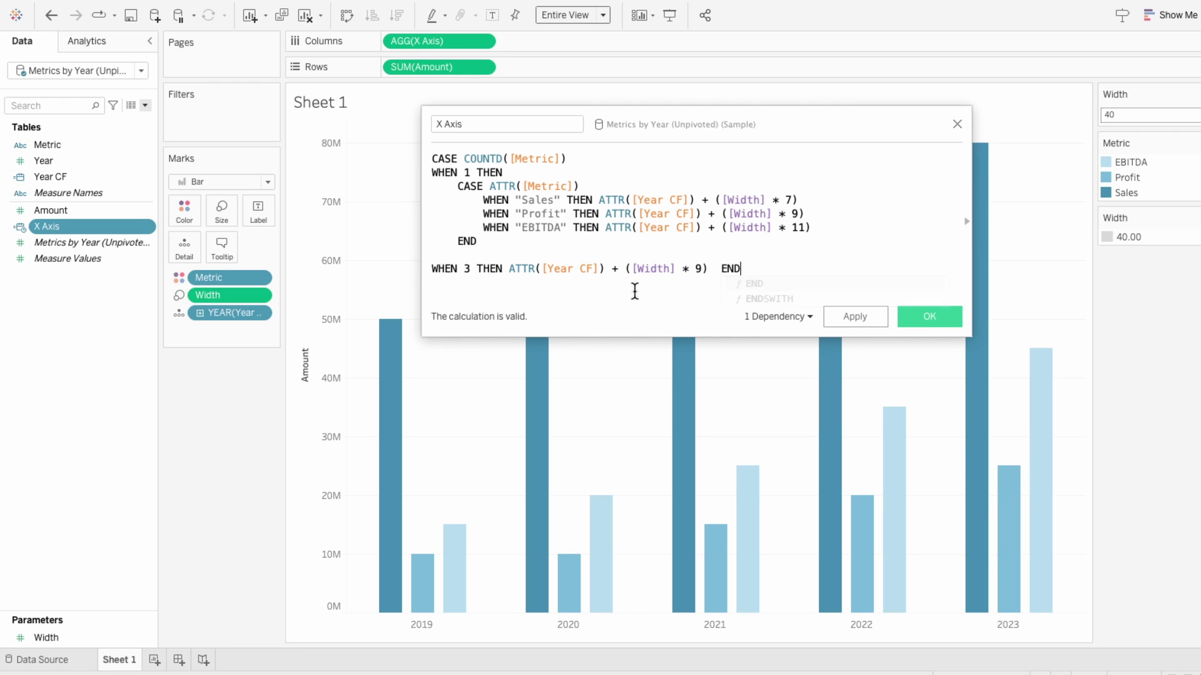
pyautogui.click(636, 290)
pyautogui.doubleClick(466, 269)
# Confirm the X Axis edit and start a new calculated field named Profit Margin
pyautogui.click(914, 316)
pyautogui.click(144, 106)
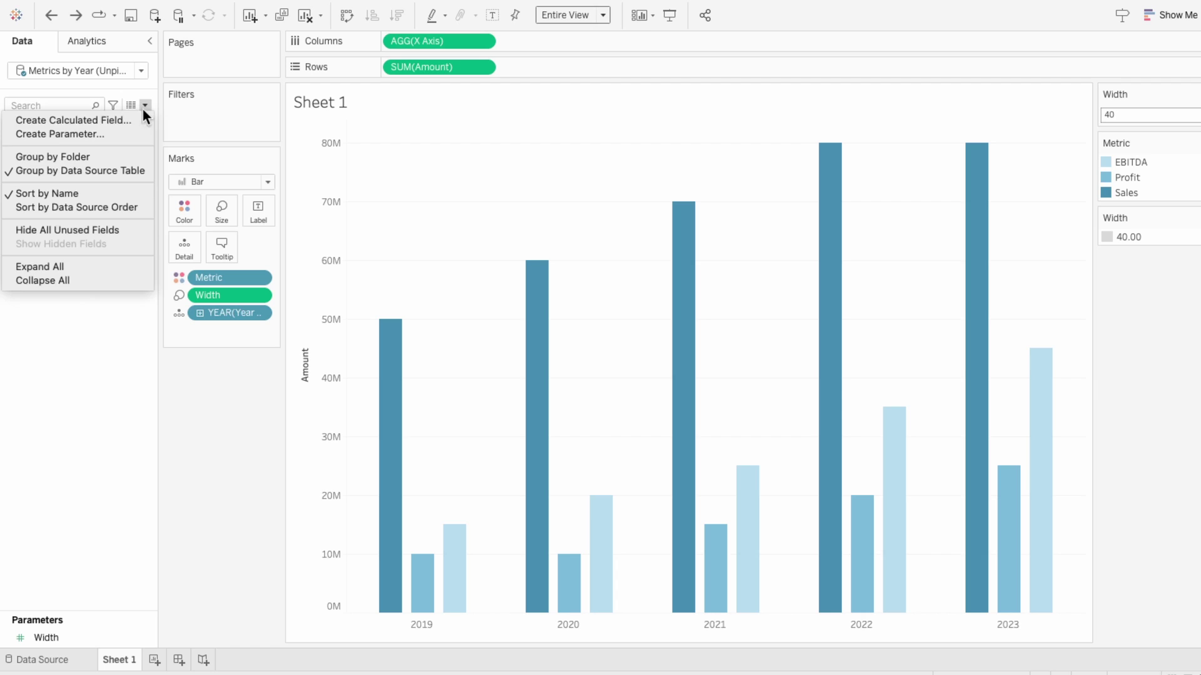
pyautogui.click(137, 119)
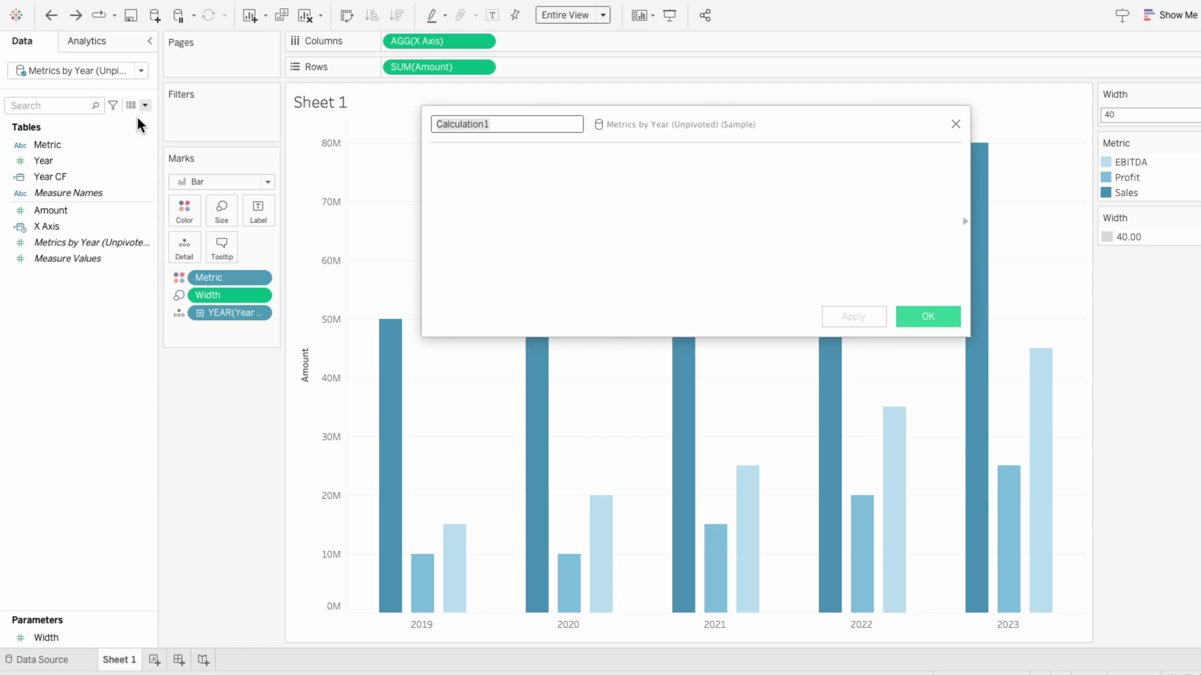
pyautogui.write('Profit Margin')
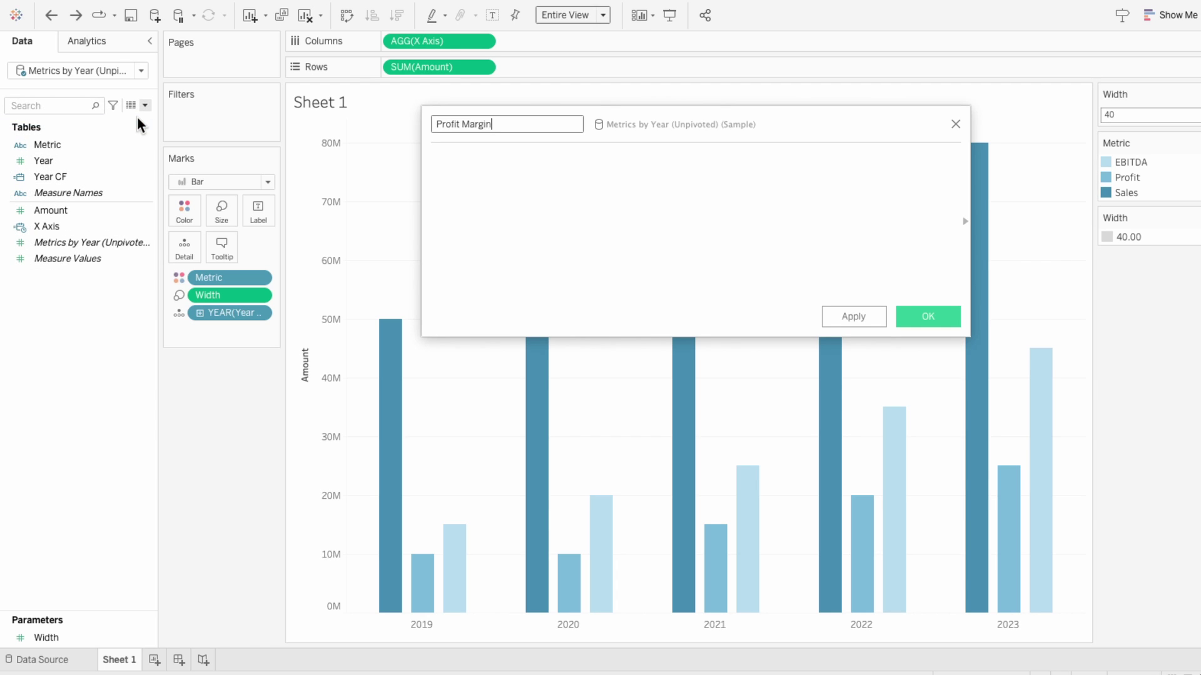
pyautogui.press('Tab')
# Enter the numerator {FIXED Year CF: SUM(IF Metric = "Profit" THEN Amount END)} followed by a divide sign
pyautogui.write('{FIXED ')
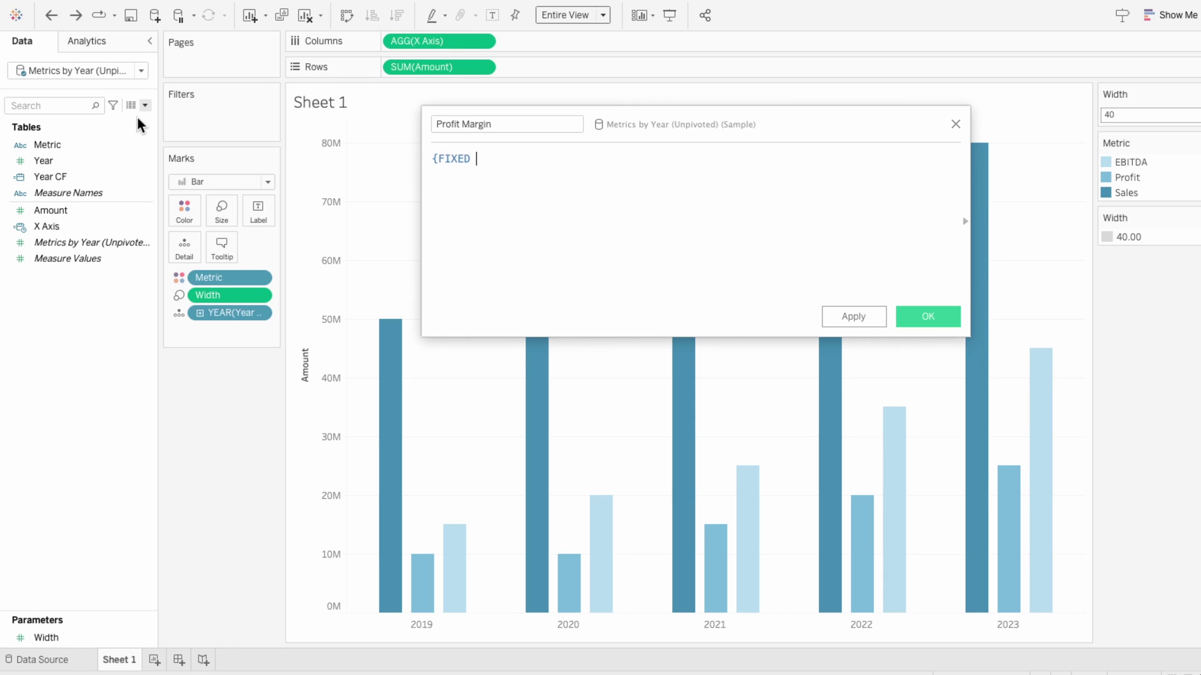
pyautogui.write('year')
pyautogui.press('Down')
pyautogui.press('Down')
pyautogui.press('Return')
pyautogui.write(': sum')
pyautogui.press('Return')
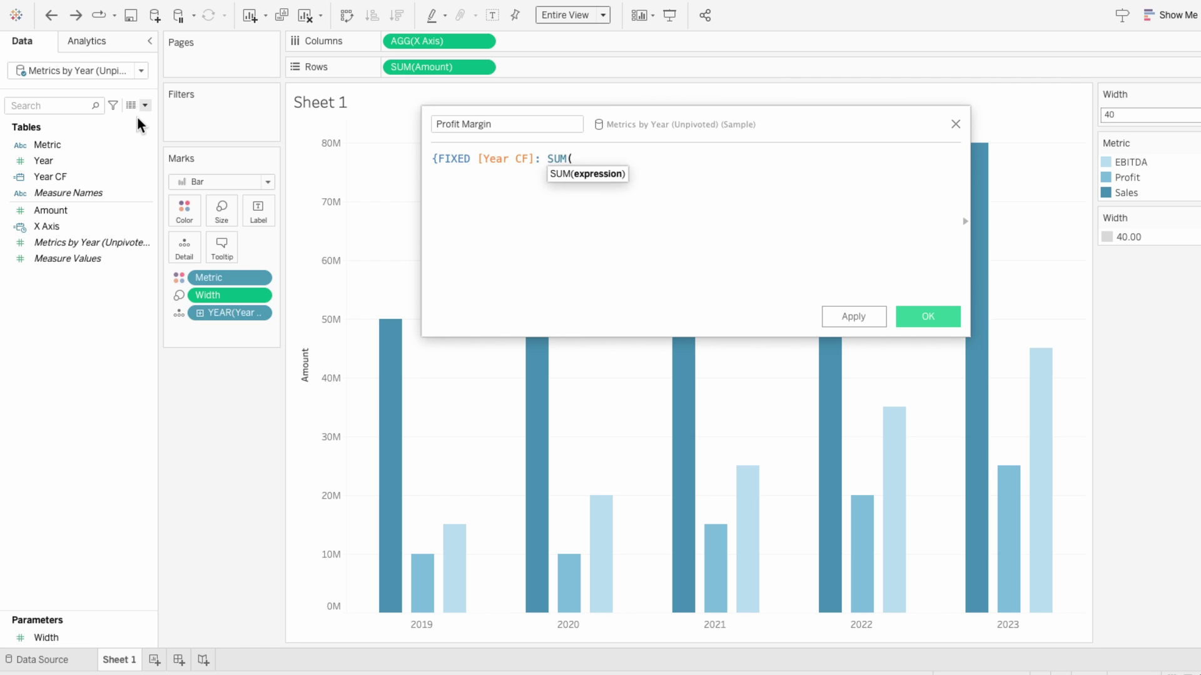
pyautogui.write('IF metr')
pyautogui.press('Return')
pyautogui.write('= "Profit" THEN am')
pyautogui.press('Return')
pyautogui.write('END)} ')
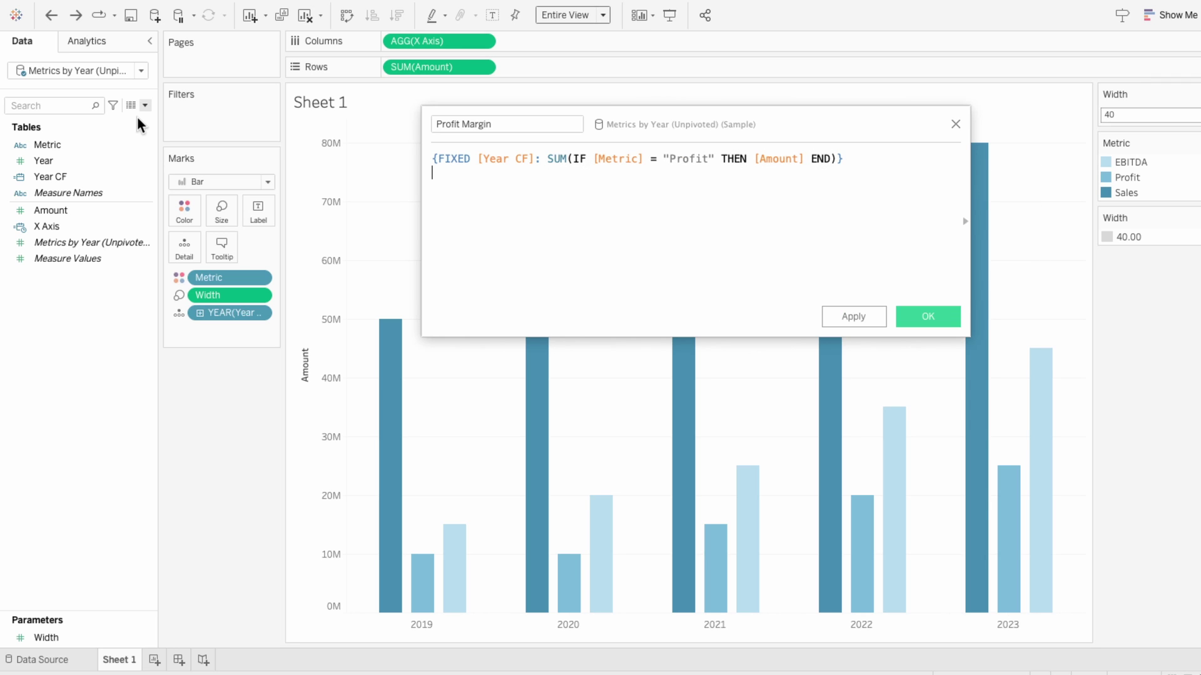
pyautogui.write('/')
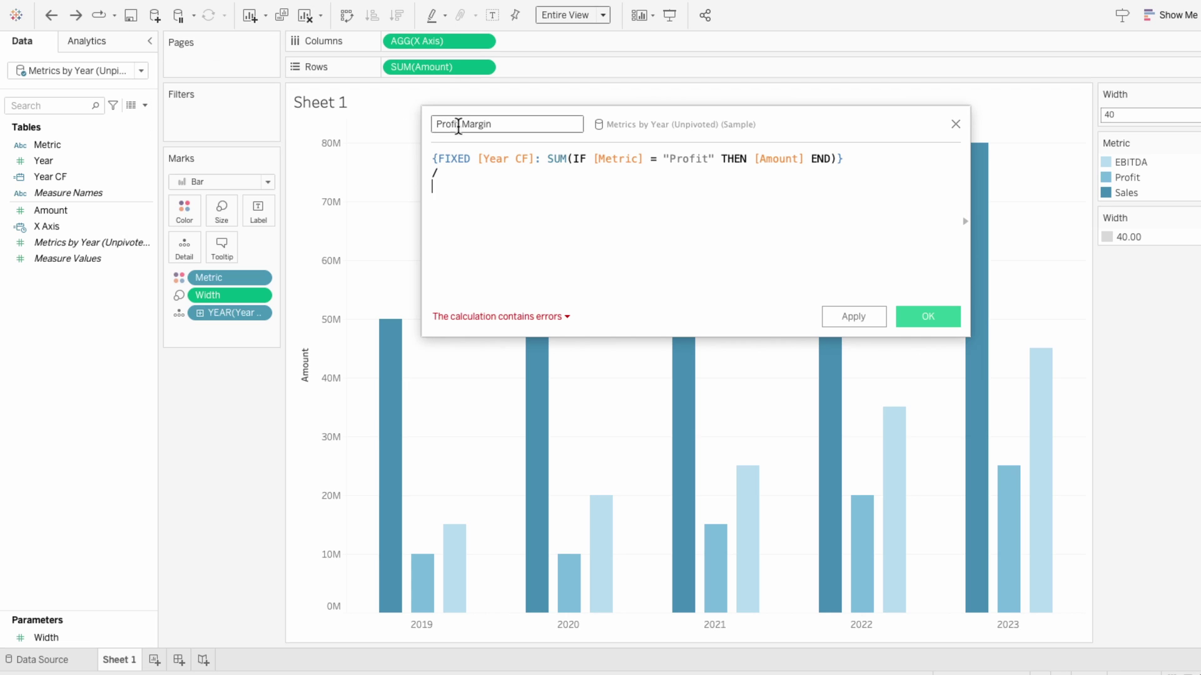
# Duplicate the Profit expression as the denominator, change Profit to Sales, and save the field
pyautogui.tripleClick(485, 159)
pyautogui.hotkey('ctrl', 'c')
pyautogui.click(495, 201)
pyautogui.press('Return')
pyautogui.hotkey('ctrl', 'v')
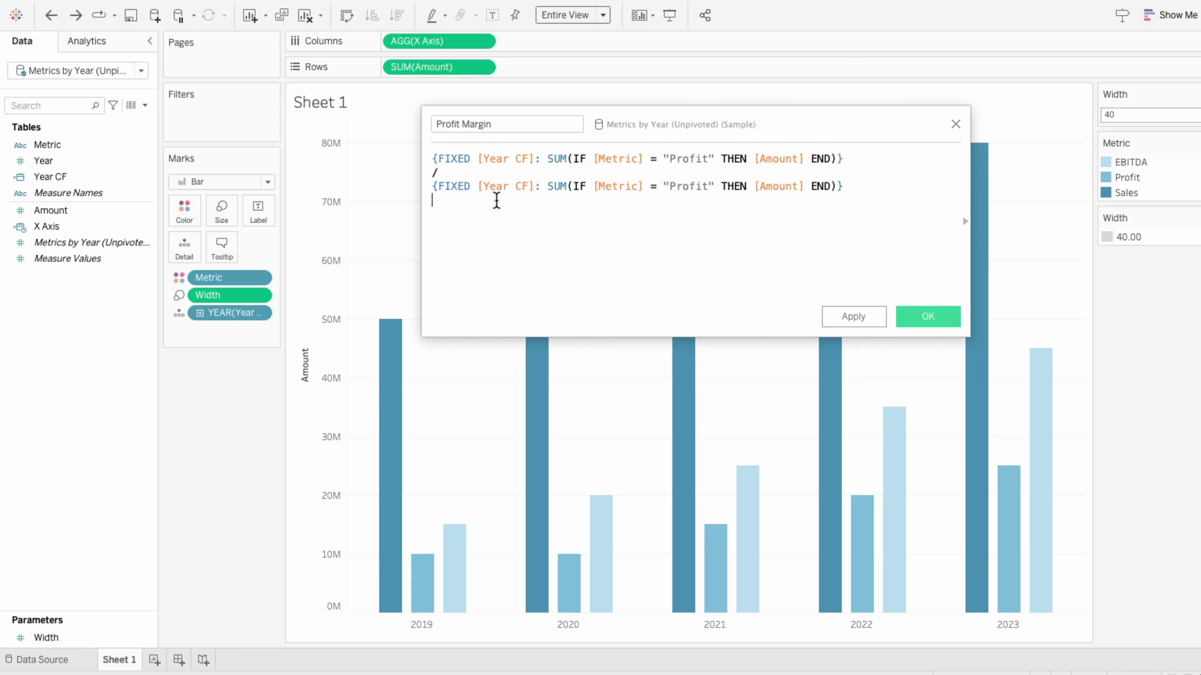
pyautogui.doubleClick(686, 186)
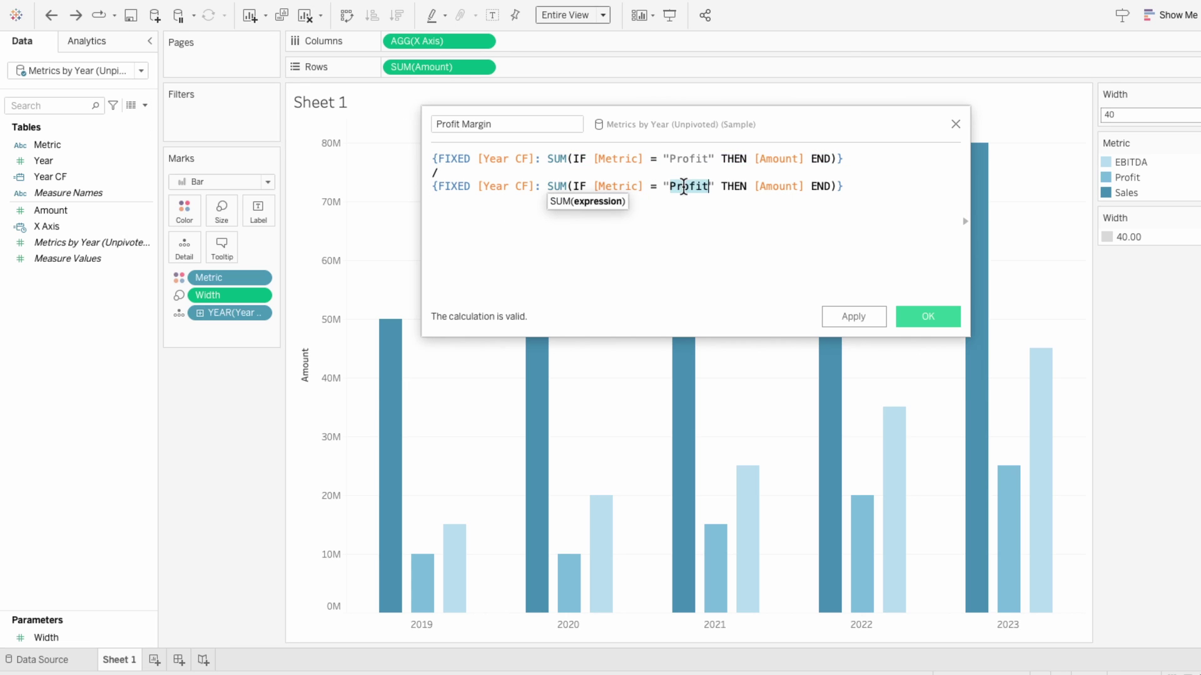
pyautogui.write('Sales')
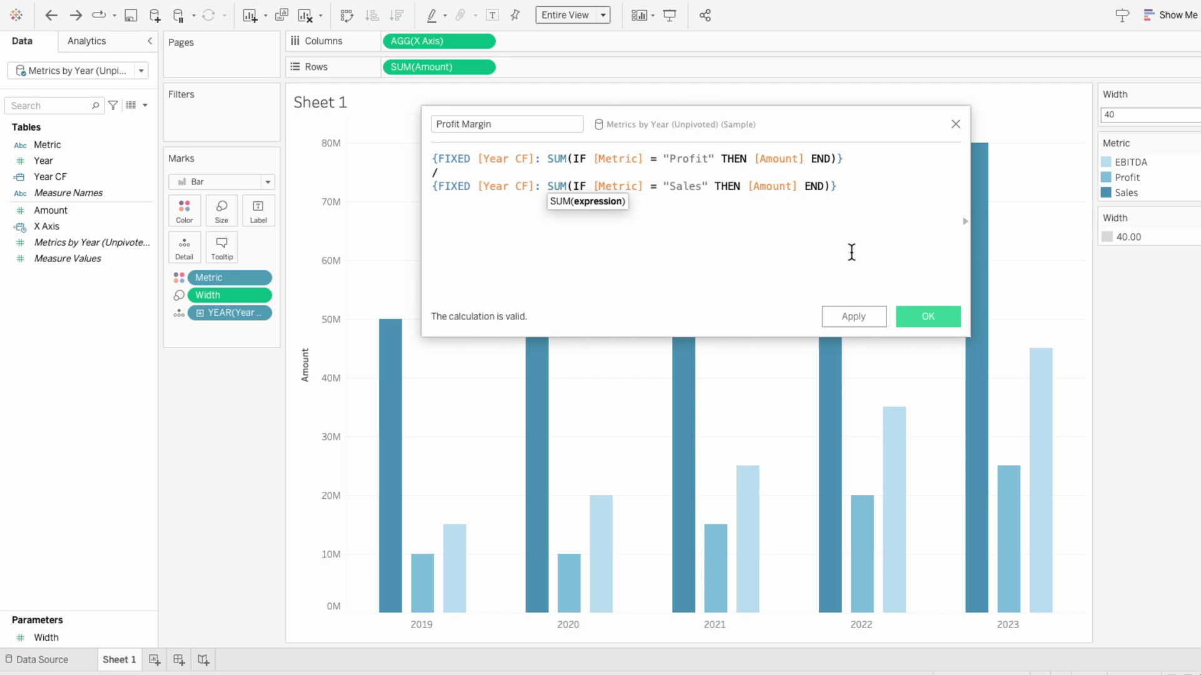
pyautogui.click(932, 278)
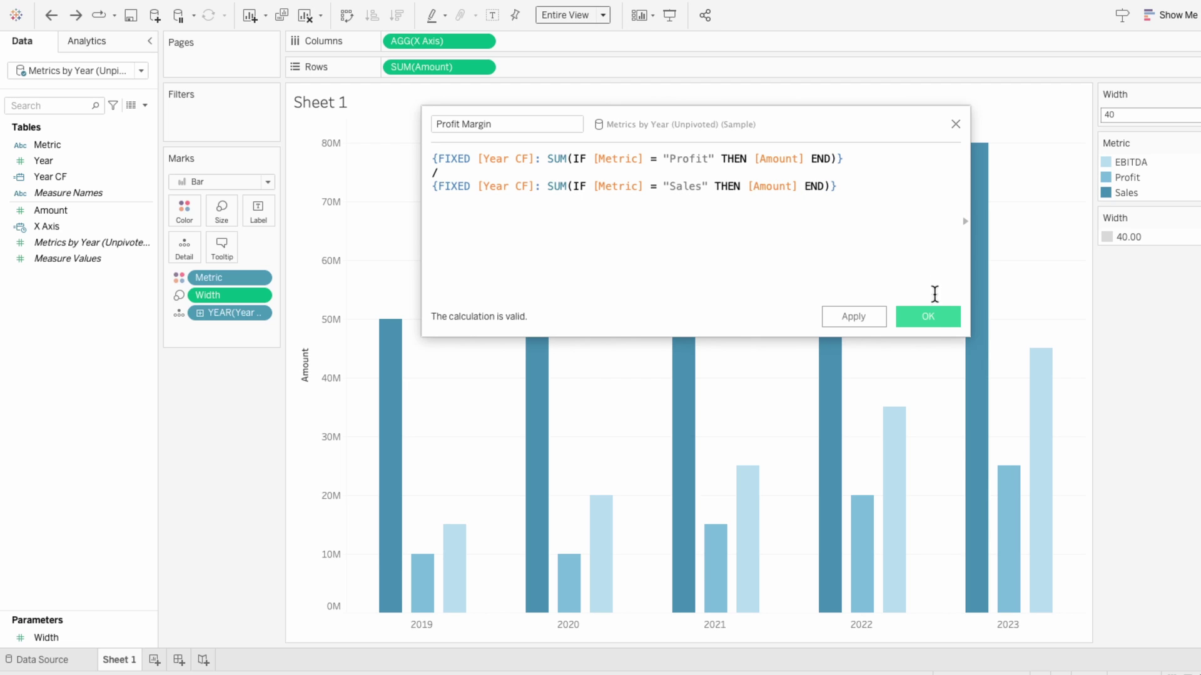
pyautogui.click(932, 316)
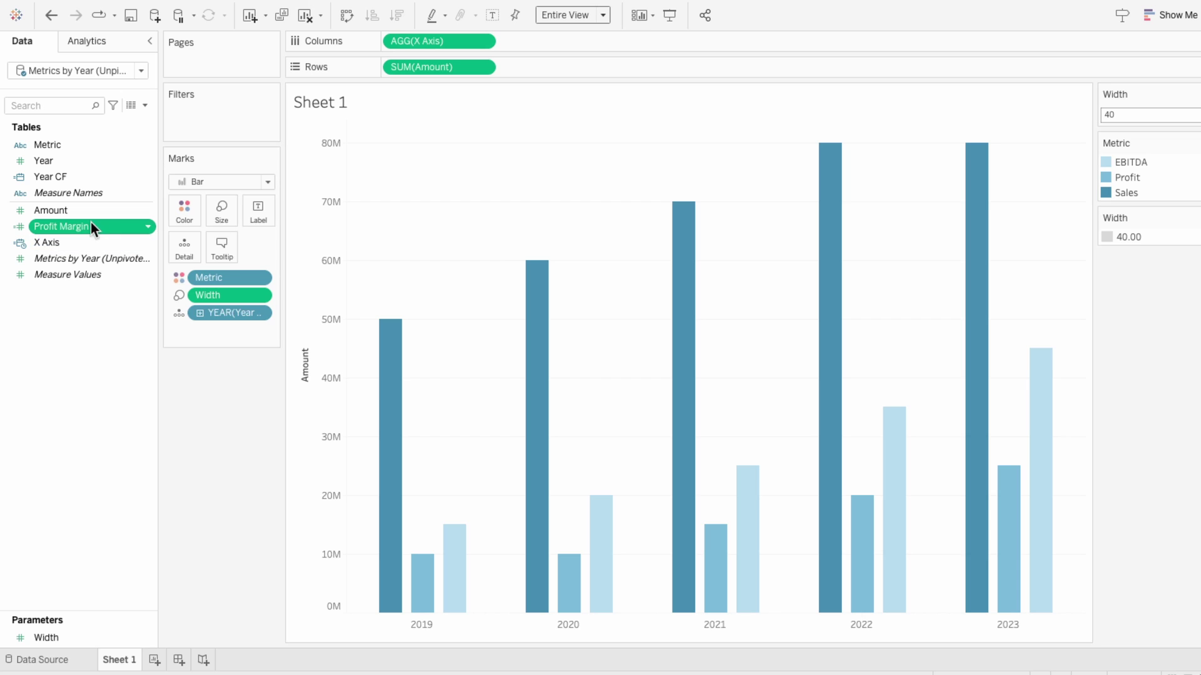
# Add Profit Margin as an uncoloured line on a dual axis over the bars
pyautogui.moveTo(92, 224); pyautogui.dragTo(581, 57)
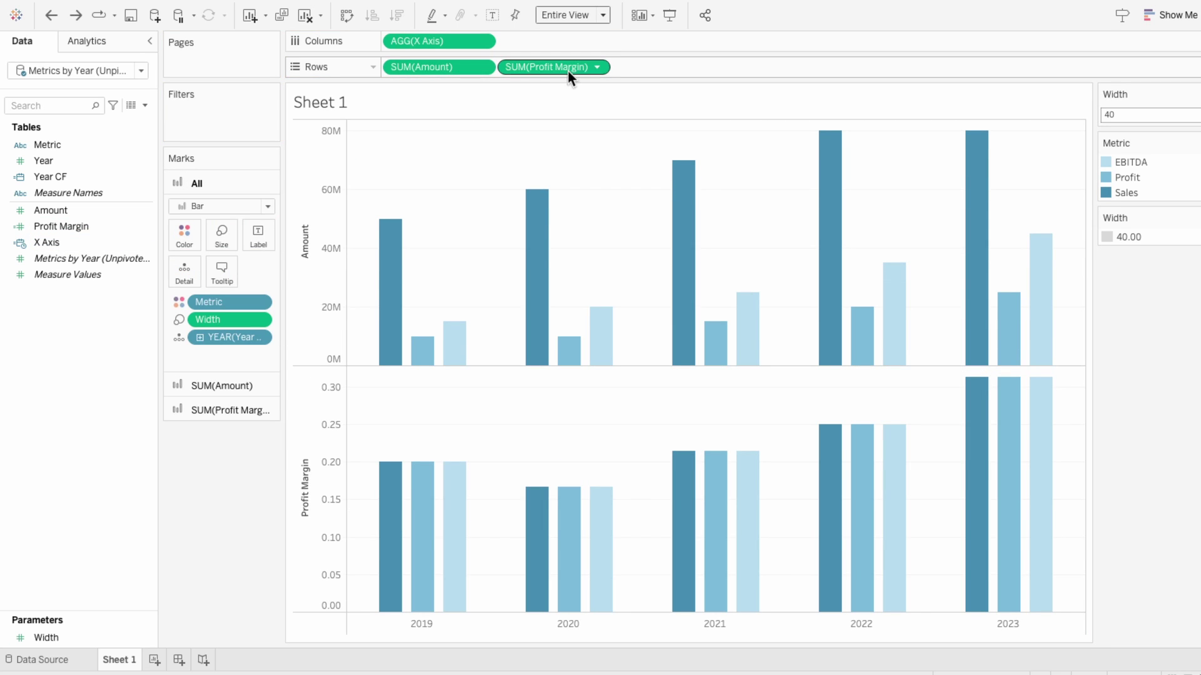
pyautogui.click(188, 408)
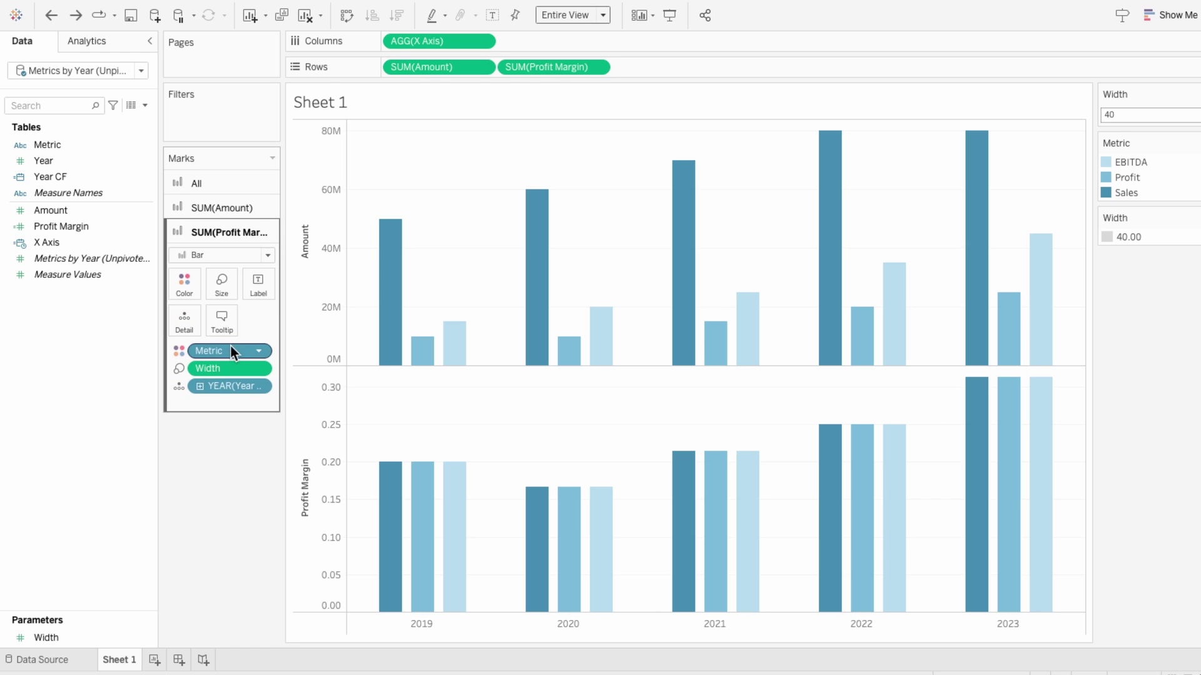
pyautogui.click(231, 347)
pyautogui.press('Delete')
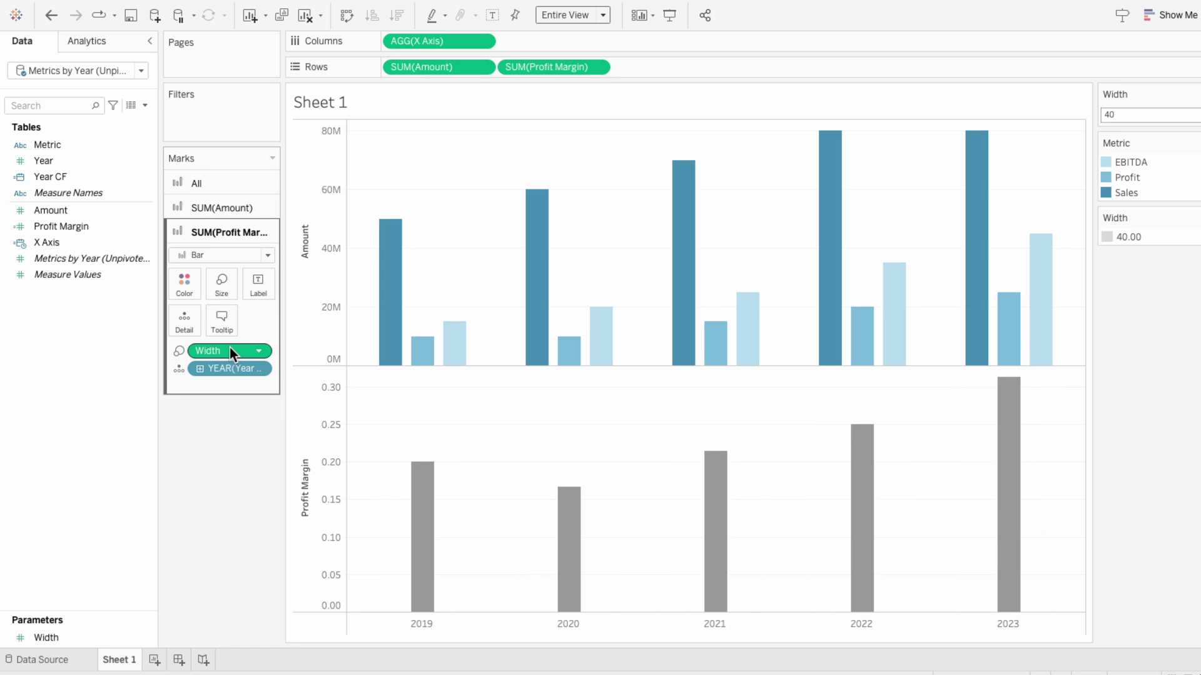
pyautogui.click(230, 256)
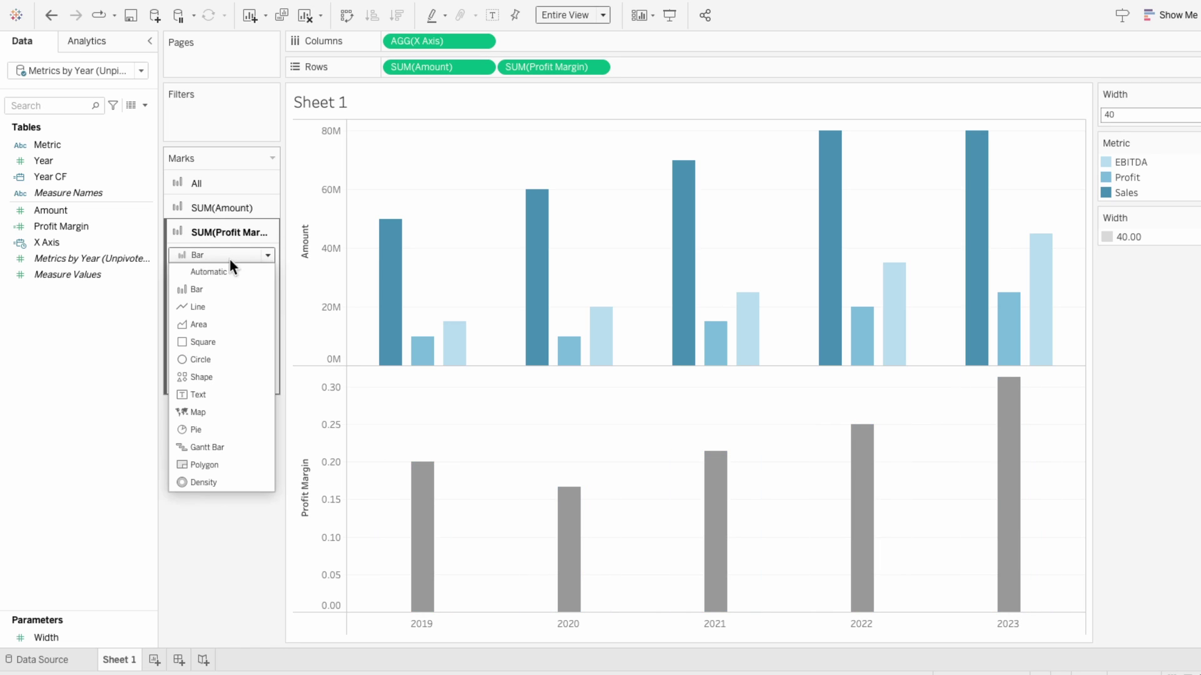
pyautogui.click(227, 307)
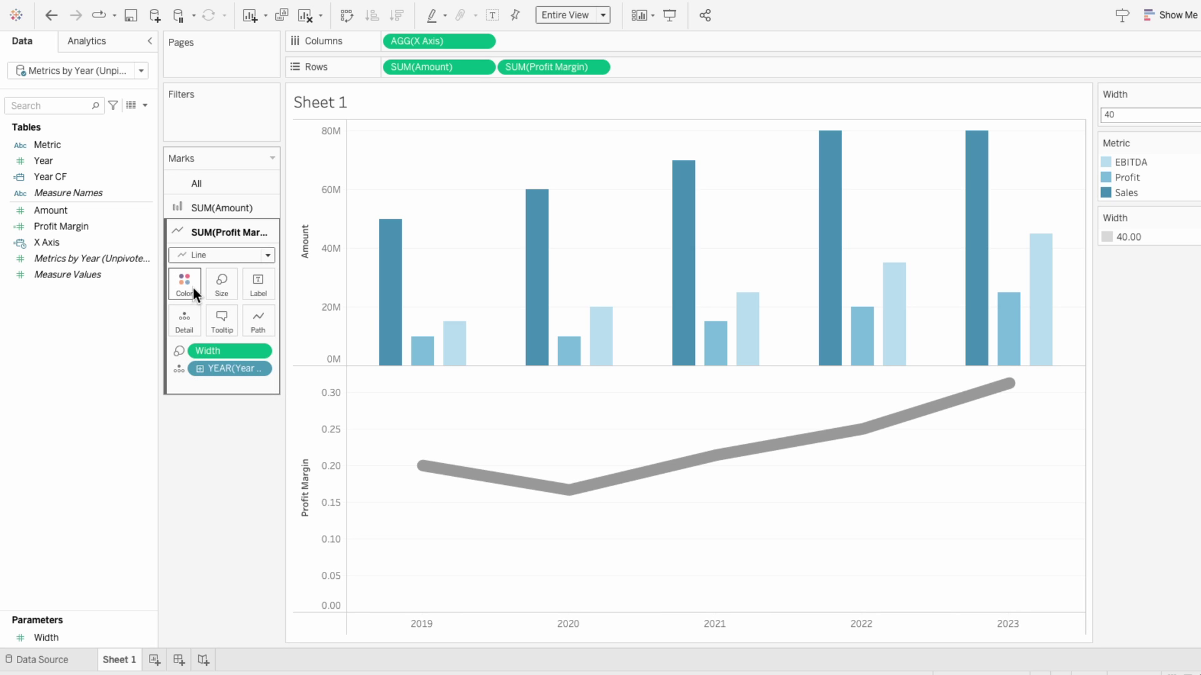
pyautogui.rightClick(561, 69)
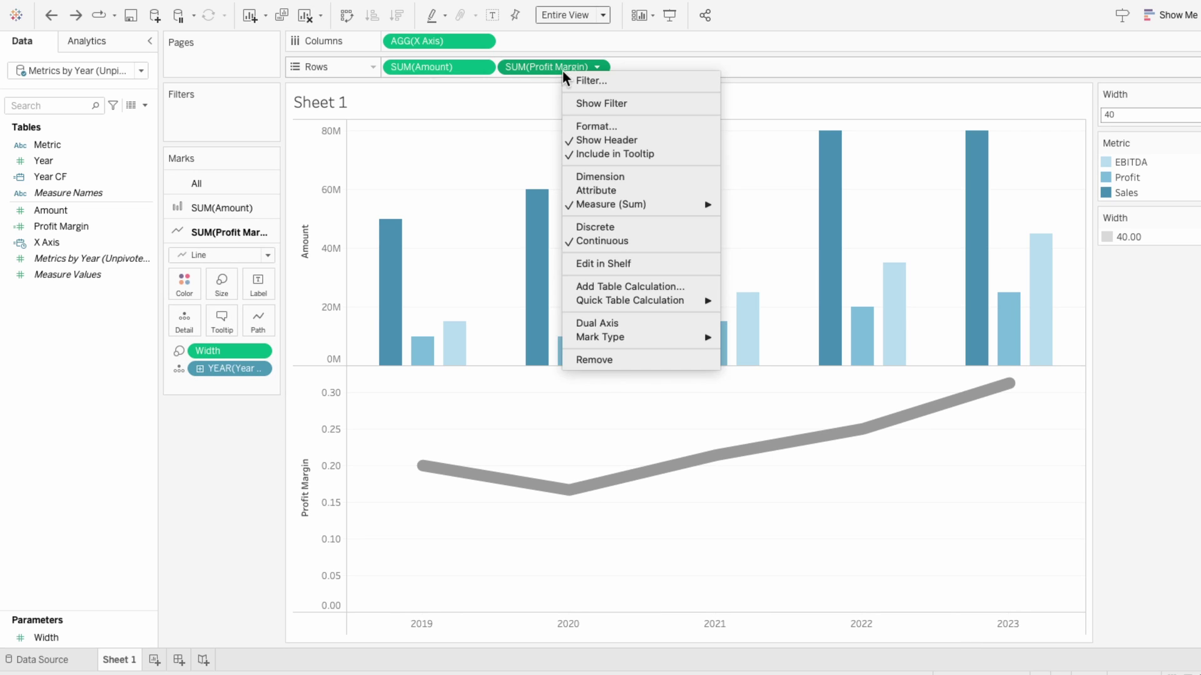
pyautogui.click(589, 325)
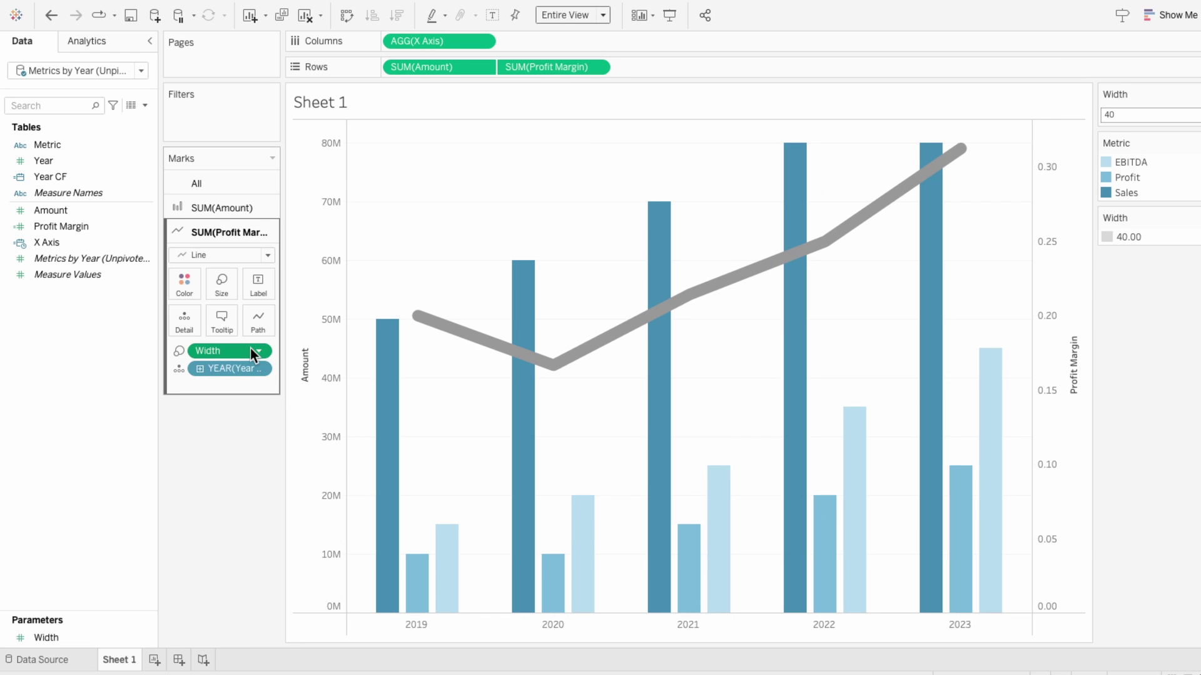
# Remove Width from the line's Size, thicken it slightly, and colour it tan
pyautogui.press('Delete')
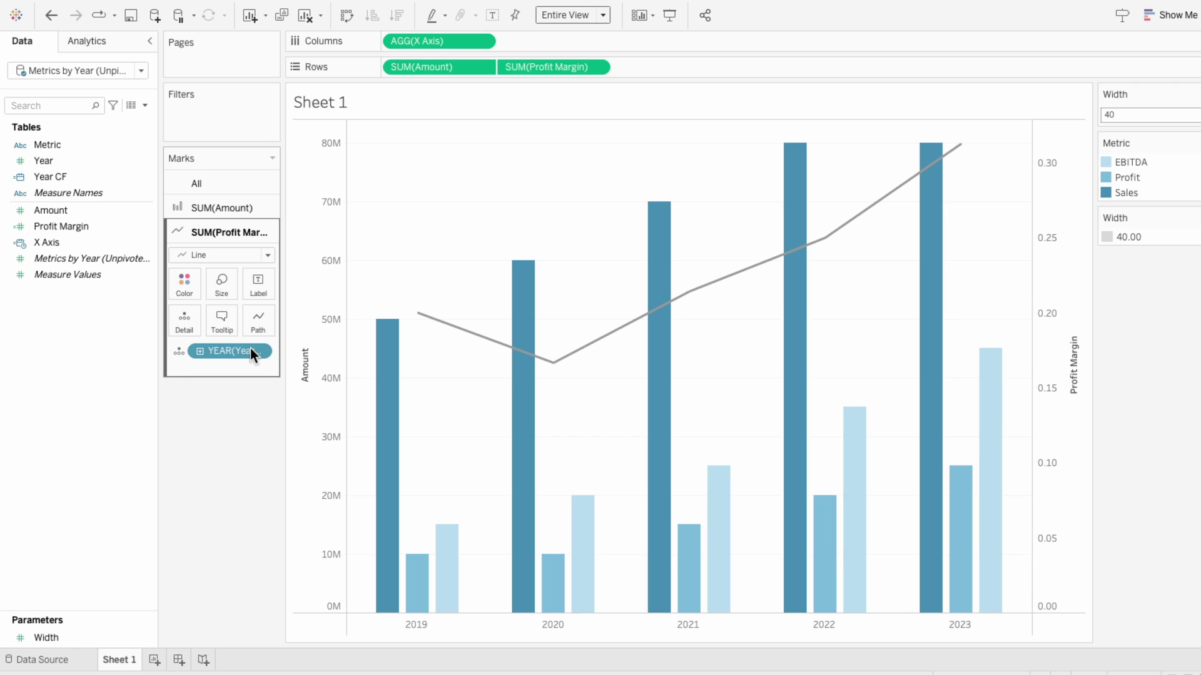
pyautogui.click(214, 283)
pyautogui.moveTo(259, 318); pyautogui.dragTo(265, 320)
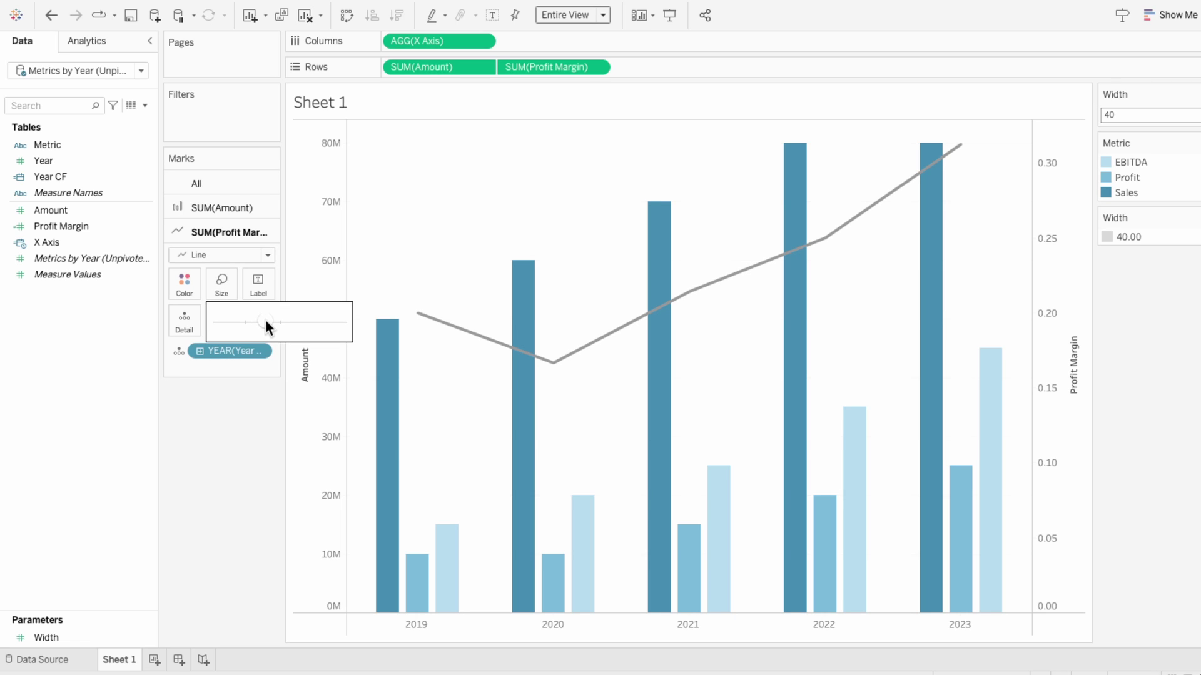
pyautogui.click(187, 287)
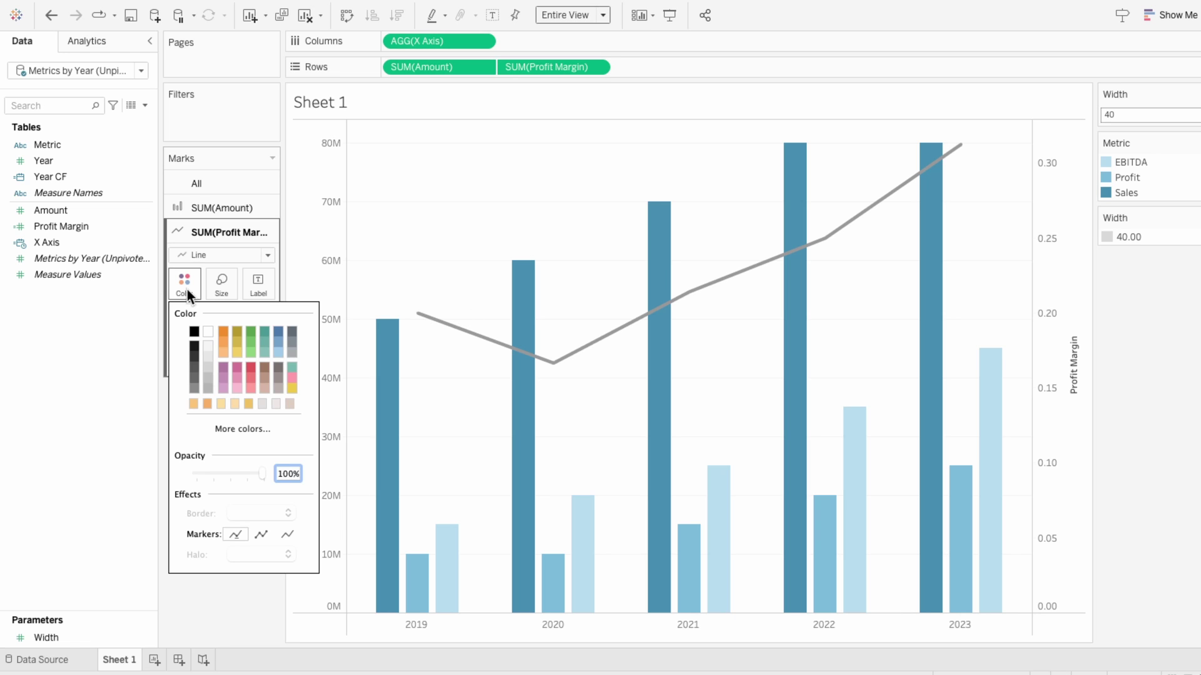
pyautogui.click(194, 400)
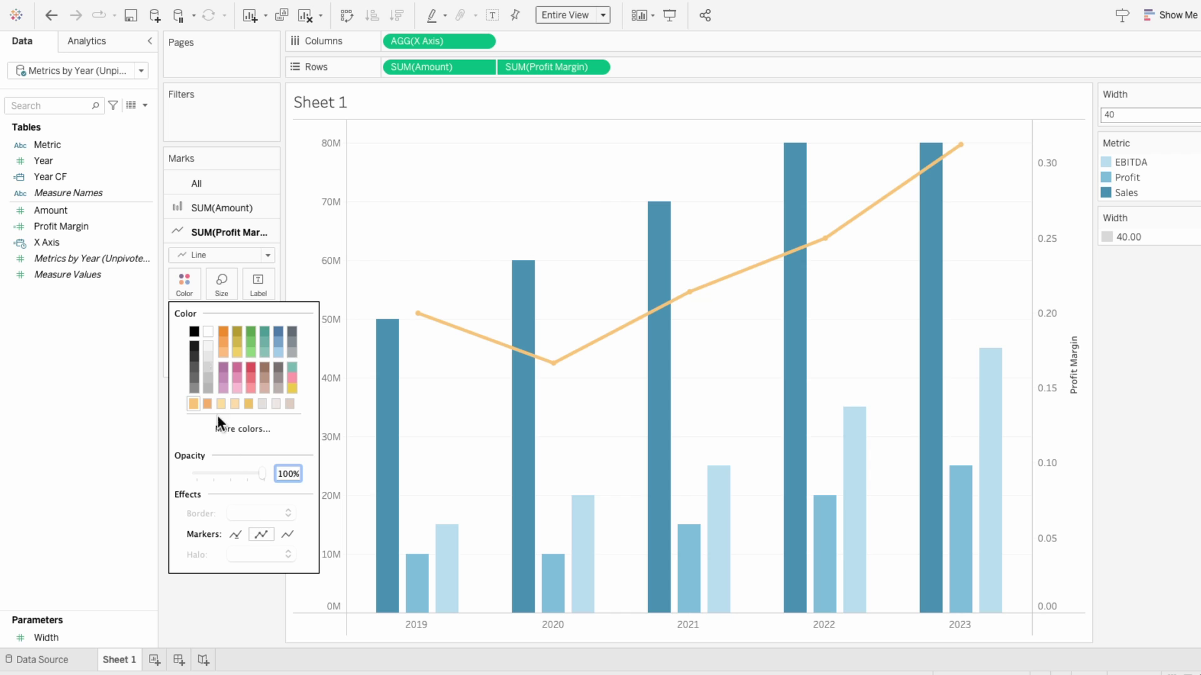
pyautogui.click(216, 283)
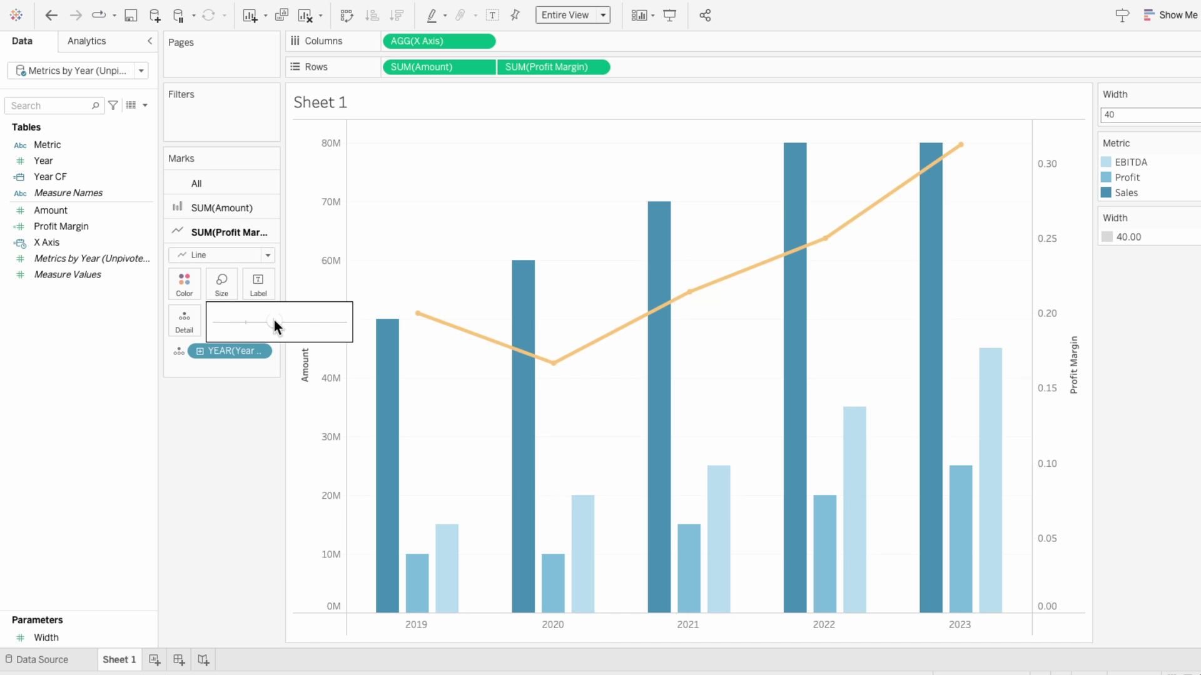
pyautogui.click(223, 257)
pyautogui.click(223, 256)
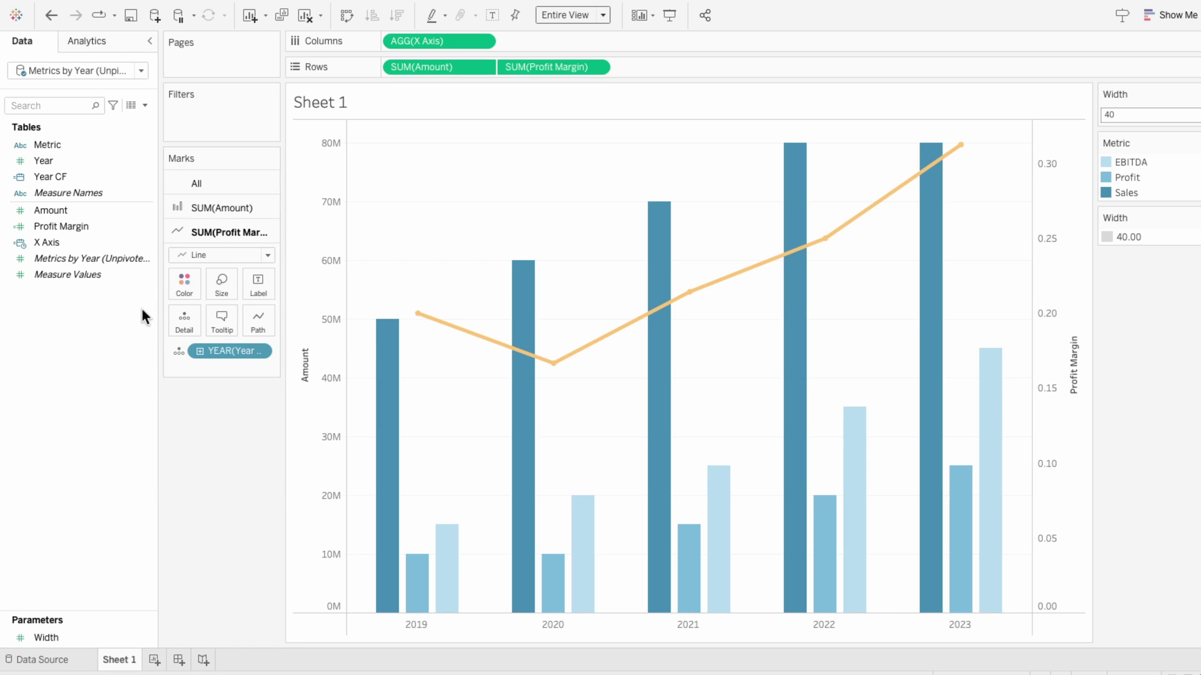
# Label Profit Margin points as 0-decimal percentages (20%, 17%, 21%, 25%, 31%)
pyautogui.moveTo(68, 219); pyautogui.dragTo(216, 367)
pyautogui.click(179, 373)
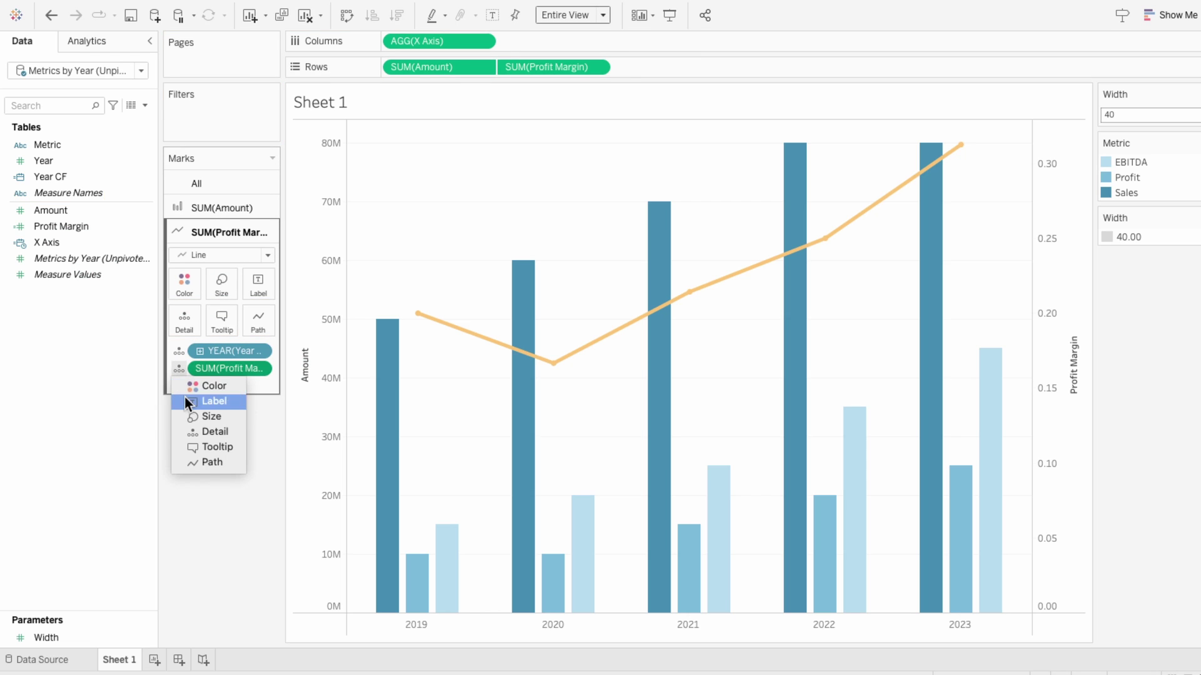
pyautogui.click(187, 399)
pyautogui.moveTo(395, 329)
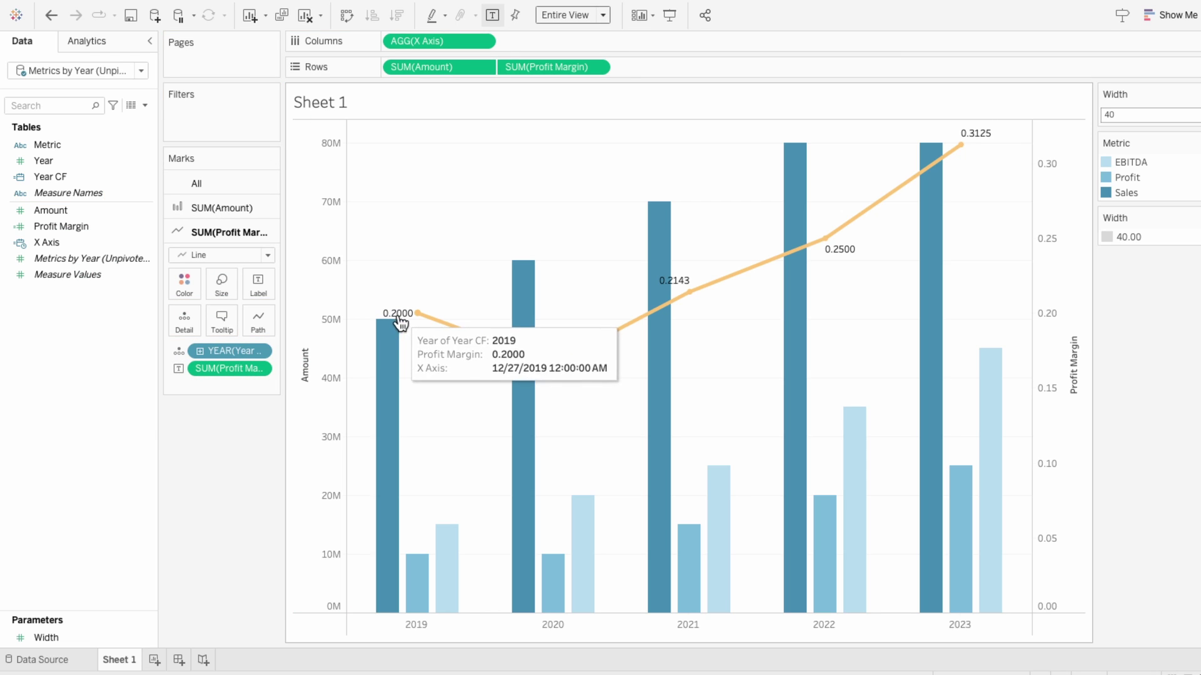
pyautogui.rightClick(239, 363)
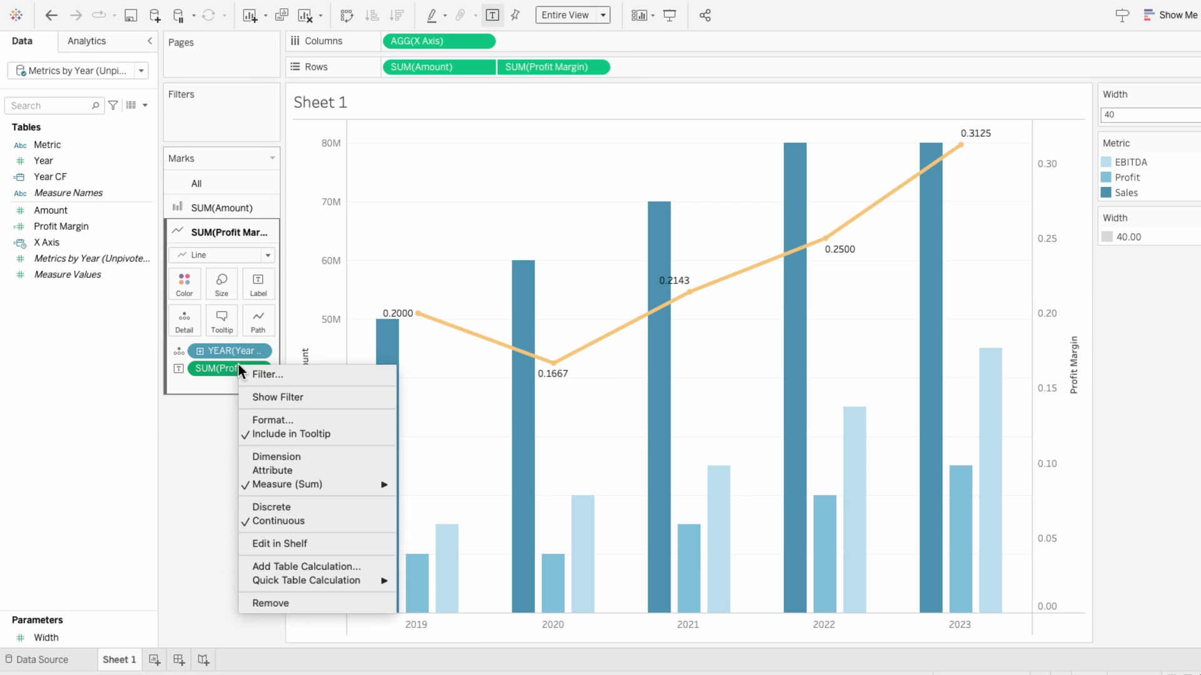
pyautogui.click(272, 415)
pyautogui.click(95, 200)
pyautogui.click(118, 306)
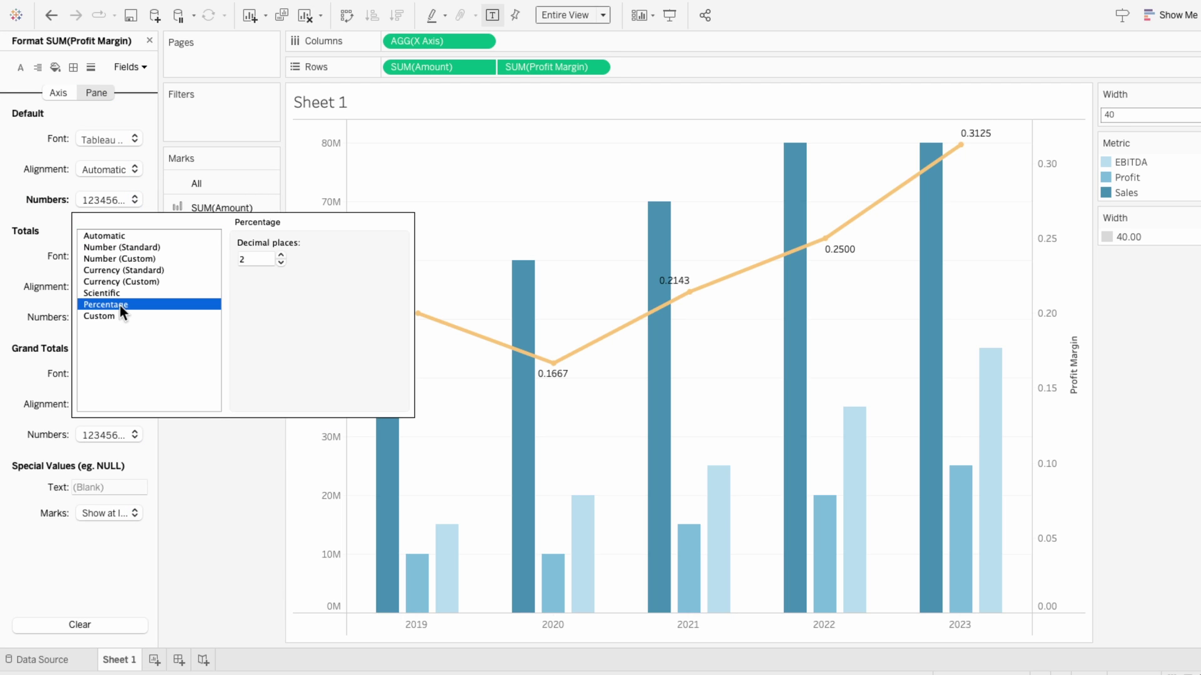
pyautogui.click(281, 263)
pyautogui.click(281, 263)
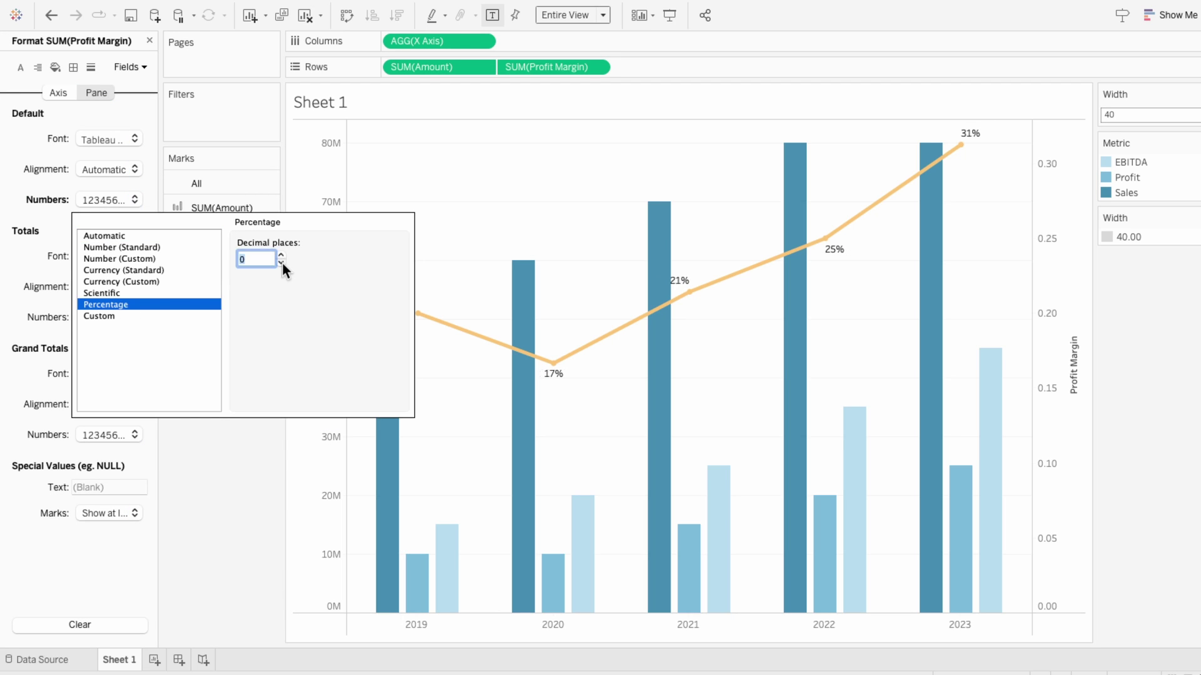
pyautogui.click(239, 527)
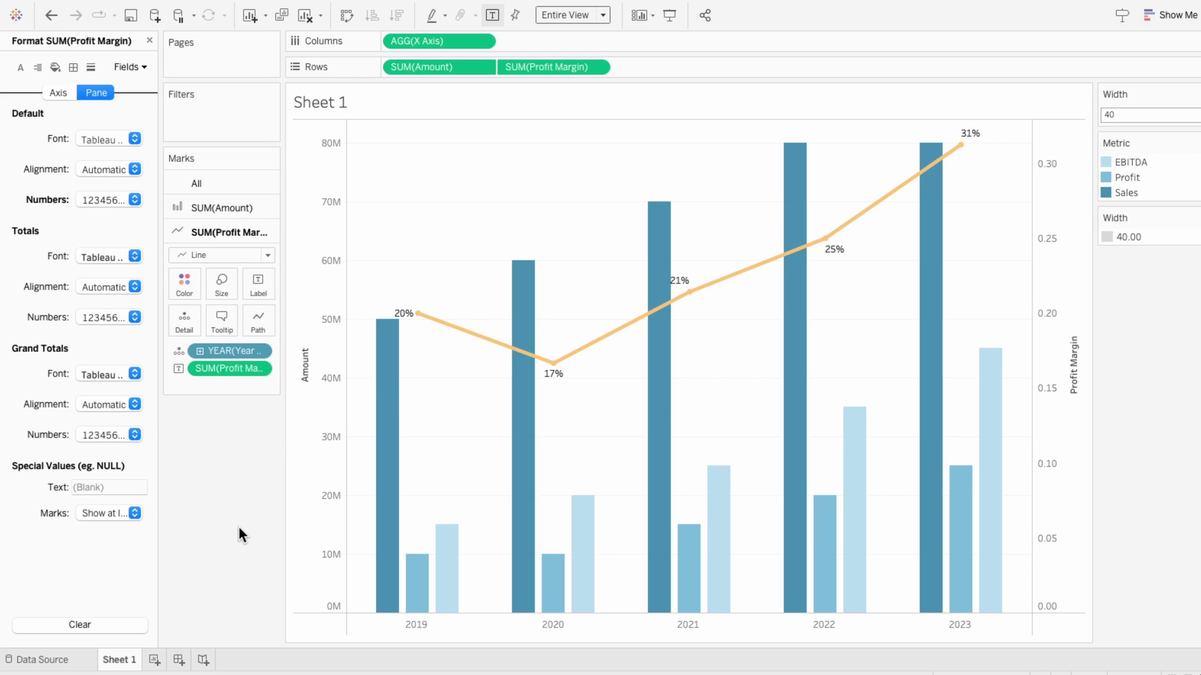
pyautogui.click(150, 40)
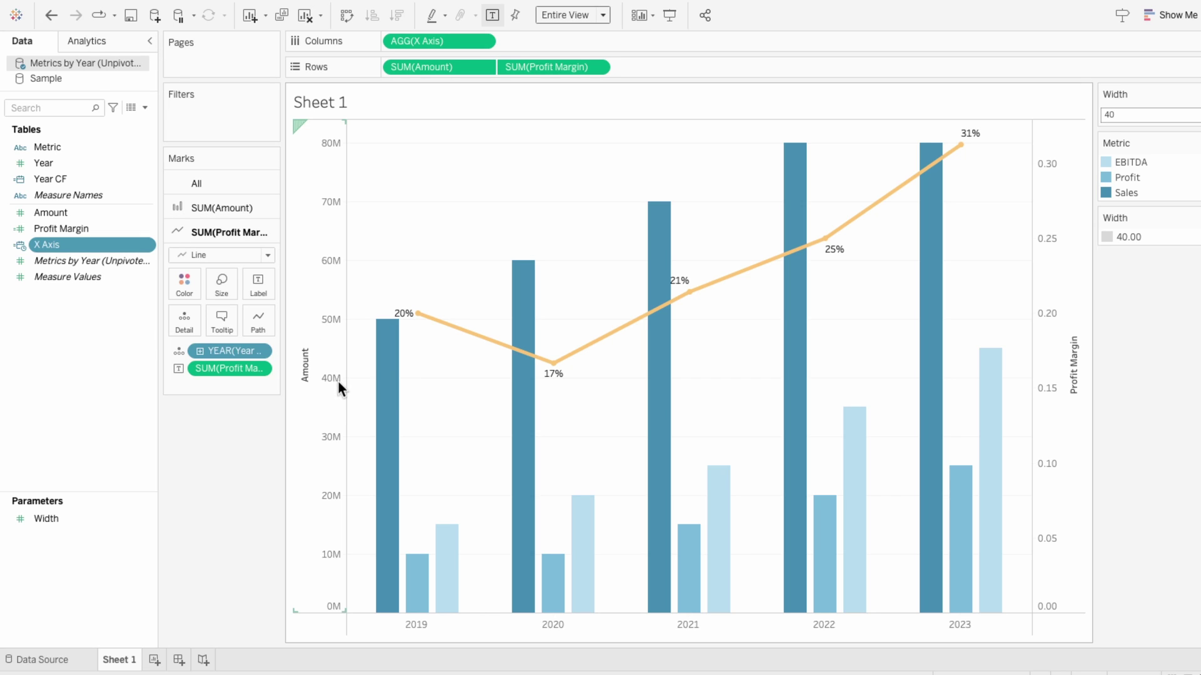
# Give the Amount axis a custom range from 0 to 120,000,000
pyautogui.moveTo(681, 282)
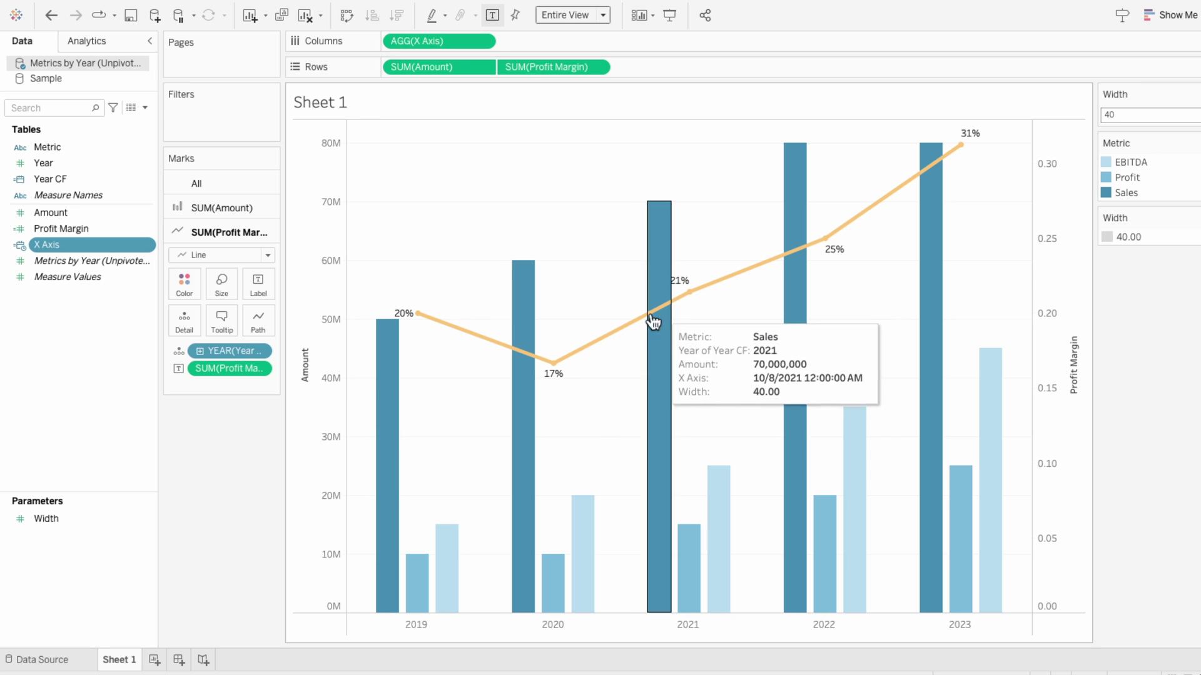
pyautogui.rightClick(316, 329)
pyautogui.click(330, 338)
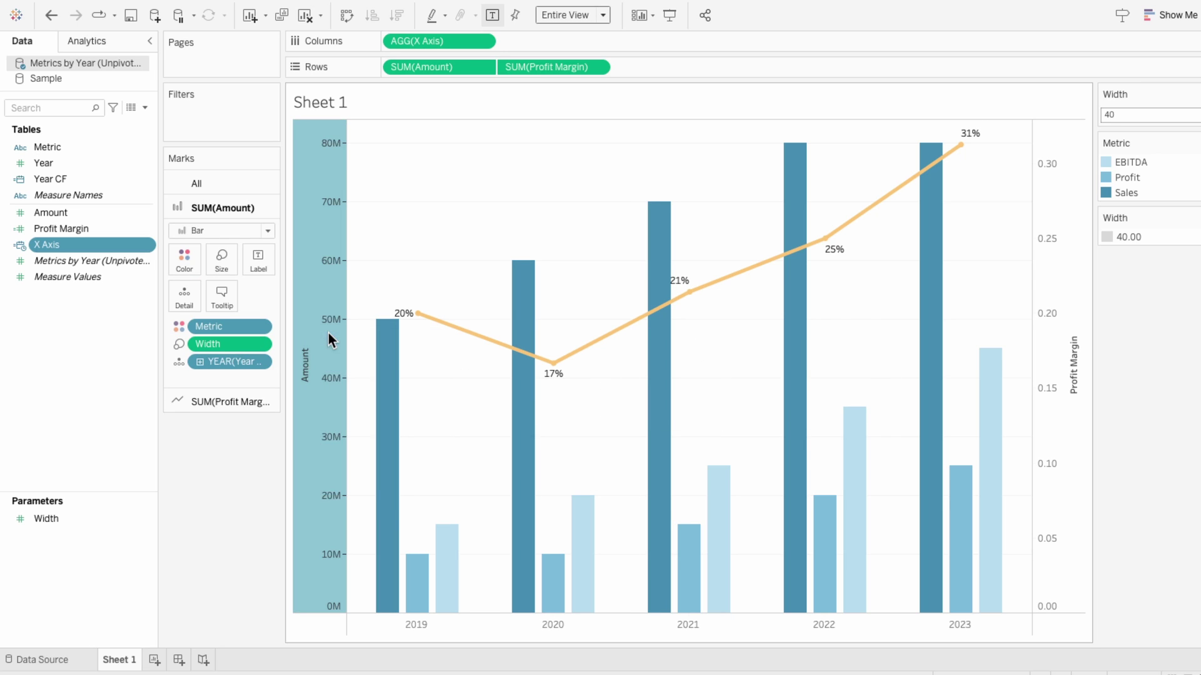
pyautogui.click(466, 245)
pyautogui.click(650, 297)
pyautogui.write('100,000,000')
pyautogui.moveTo(625, 113); pyautogui.dragTo(1018, 104)
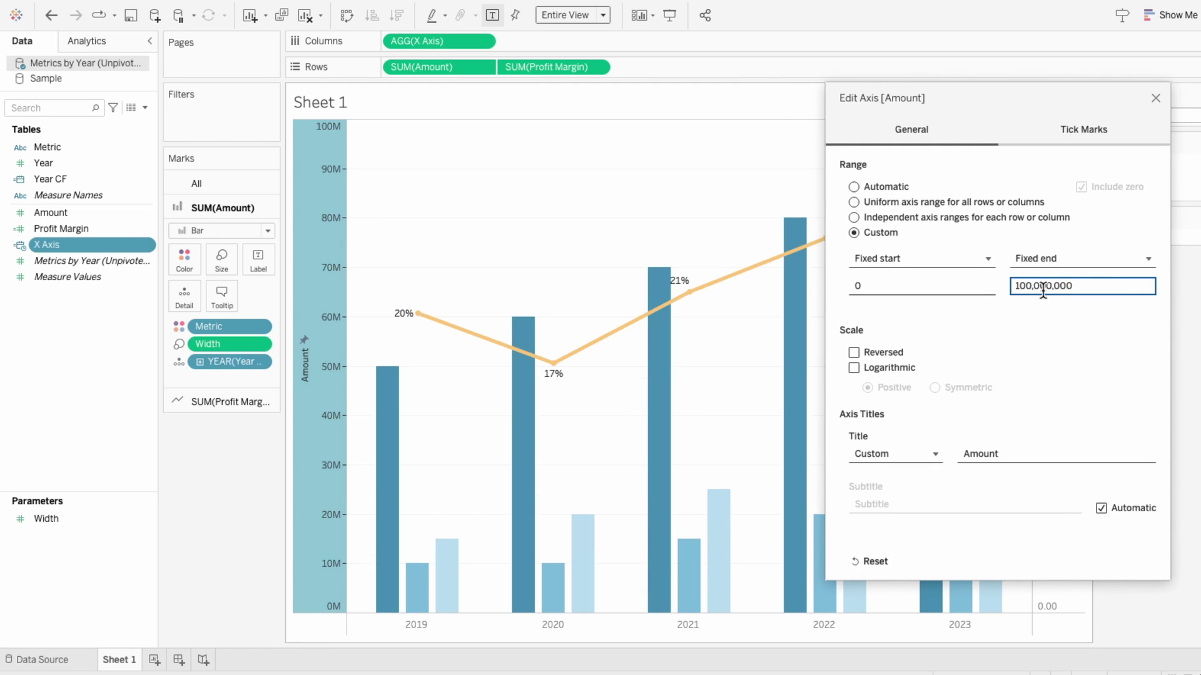
pyautogui.write('2')
pyautogui.press('BackSpace')
pyautogui.press('BackSpace')
pyautogui.write('20')
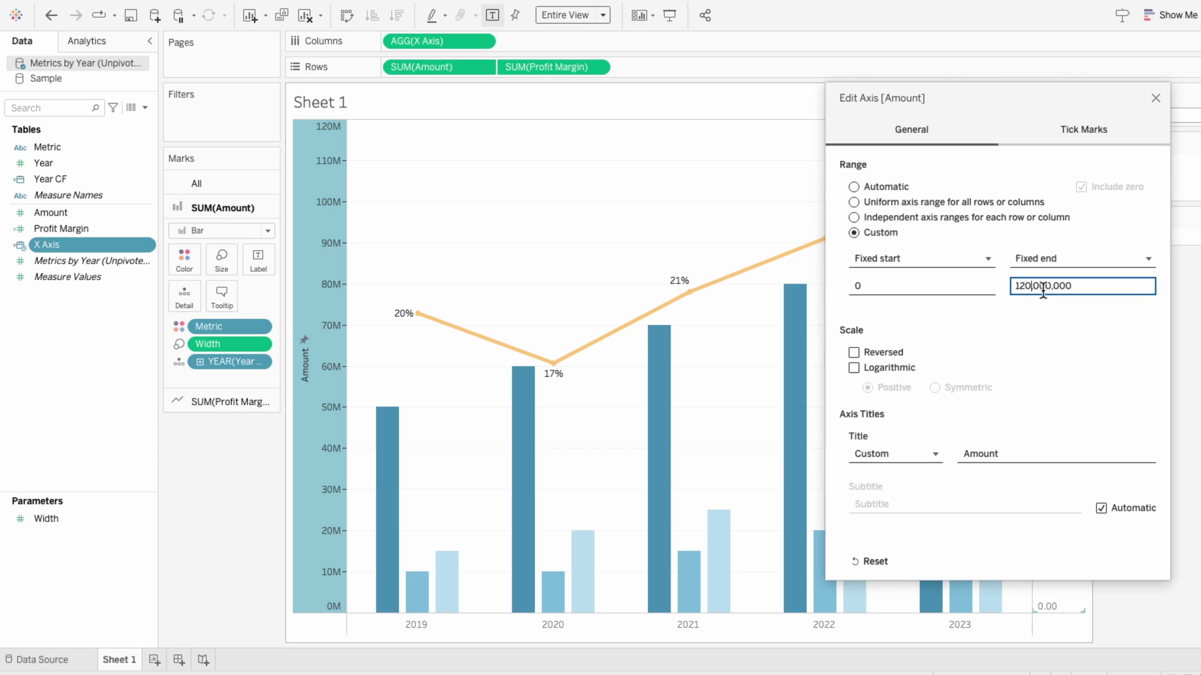
# Fix Amount axis major ticks every 25,000,000 and hide the Profit Margin axis
pyautogui.click(1117, 122)
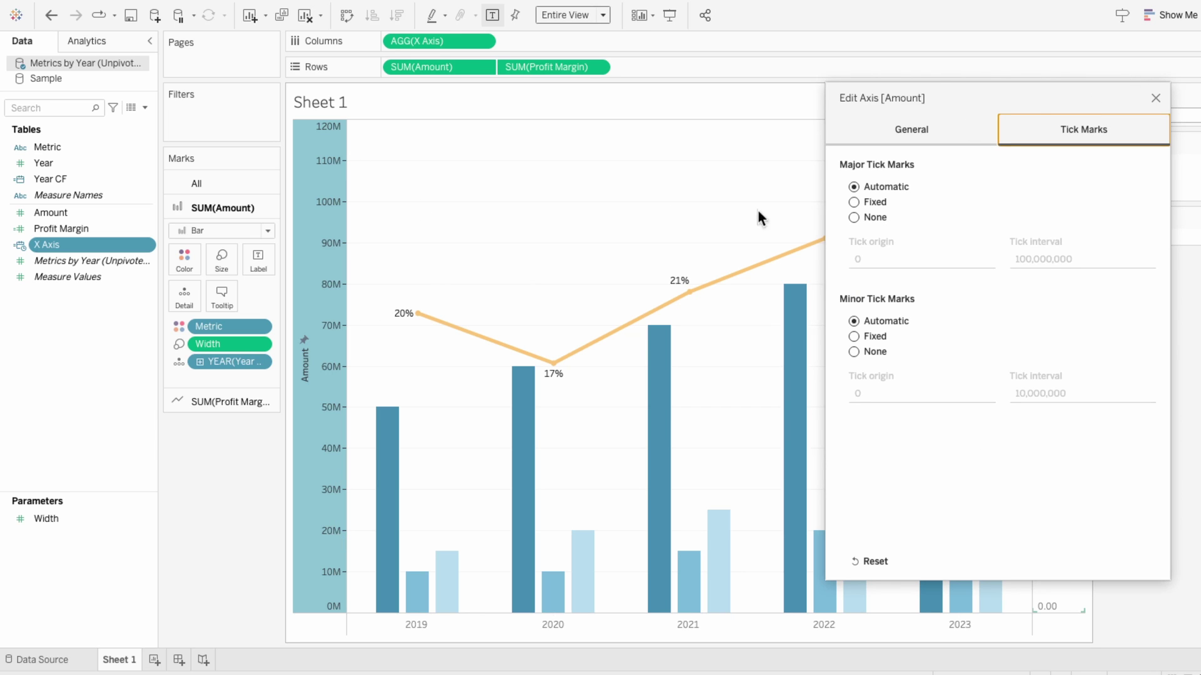
pyautogui.click(875, 204)
pyautogui.click(1031, 259)
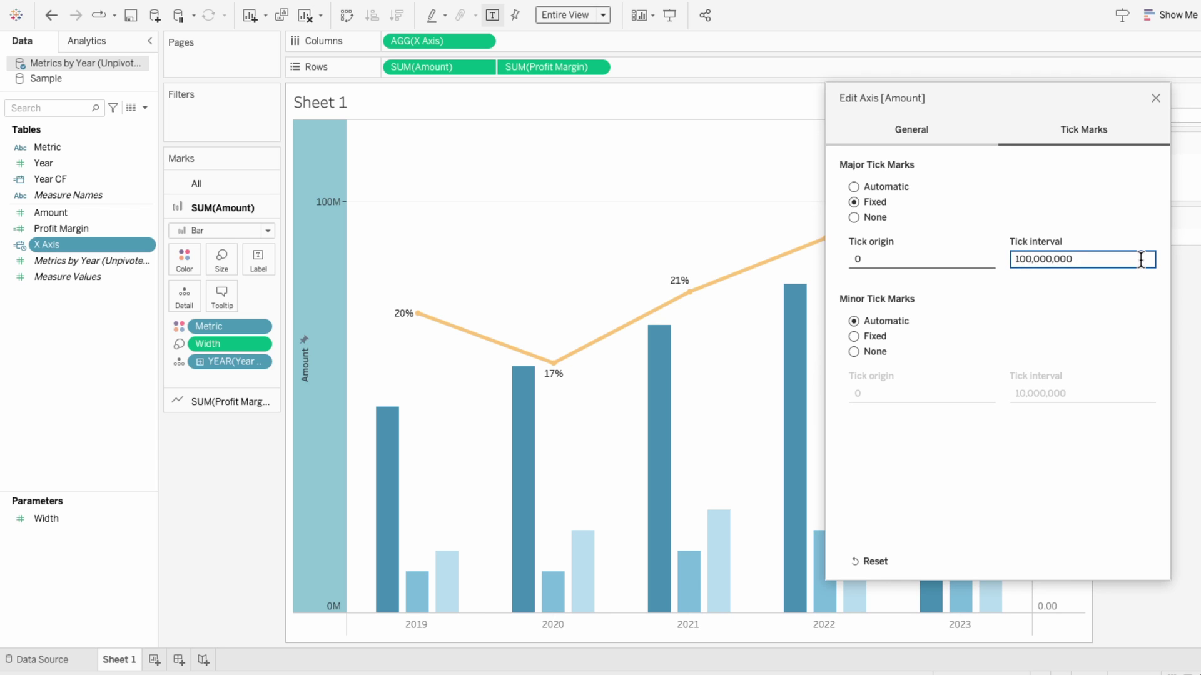
pyautogui.press('BackSpace')
pyautogui.press('BackSpace')
pyautogui.write('25')
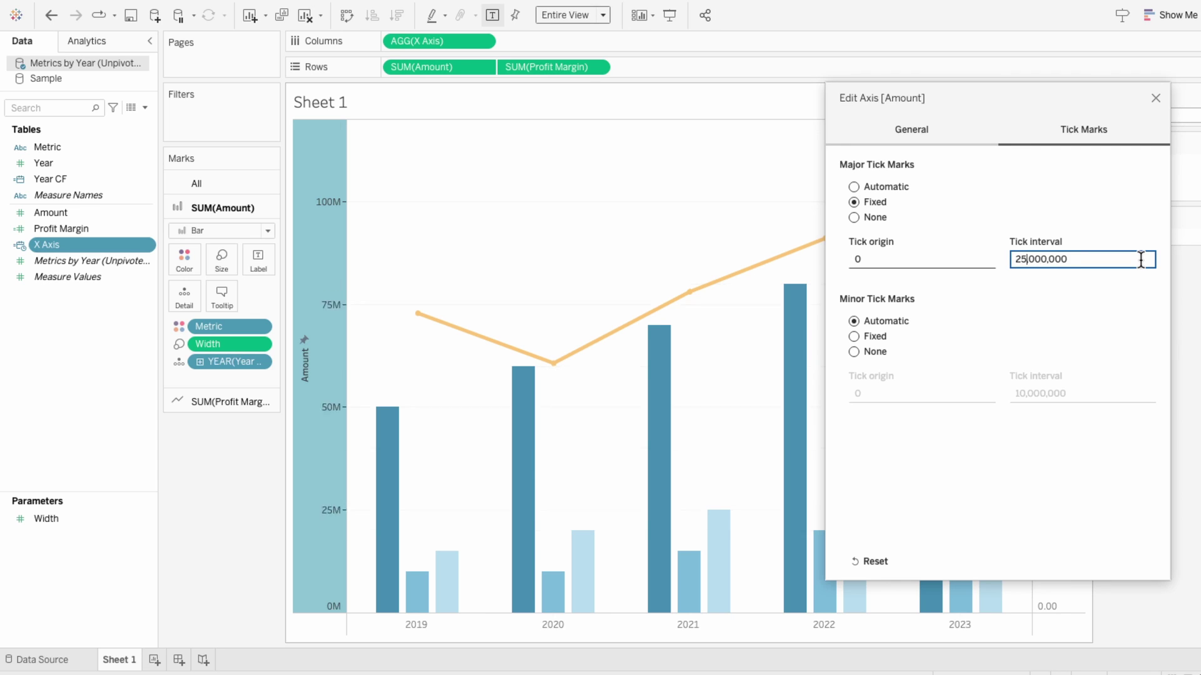
pyautogui.click(1155, 98)
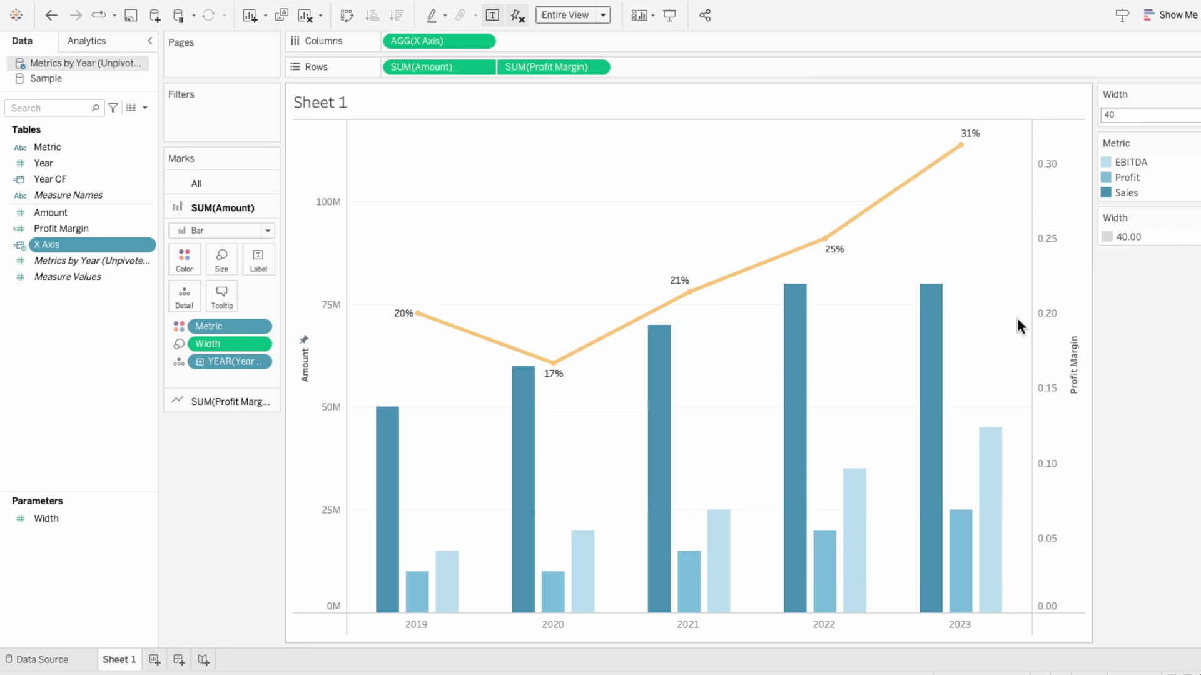
pyautogui.rightClick(1057, 294)
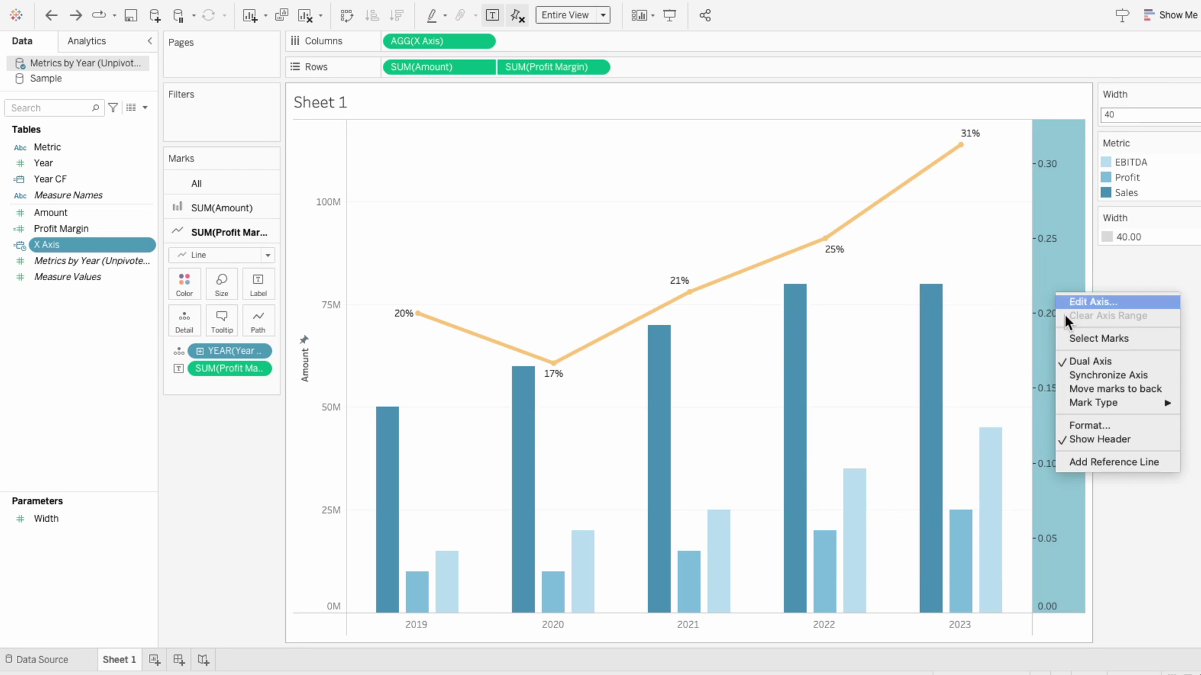
pyautogui.click(1087, 439)
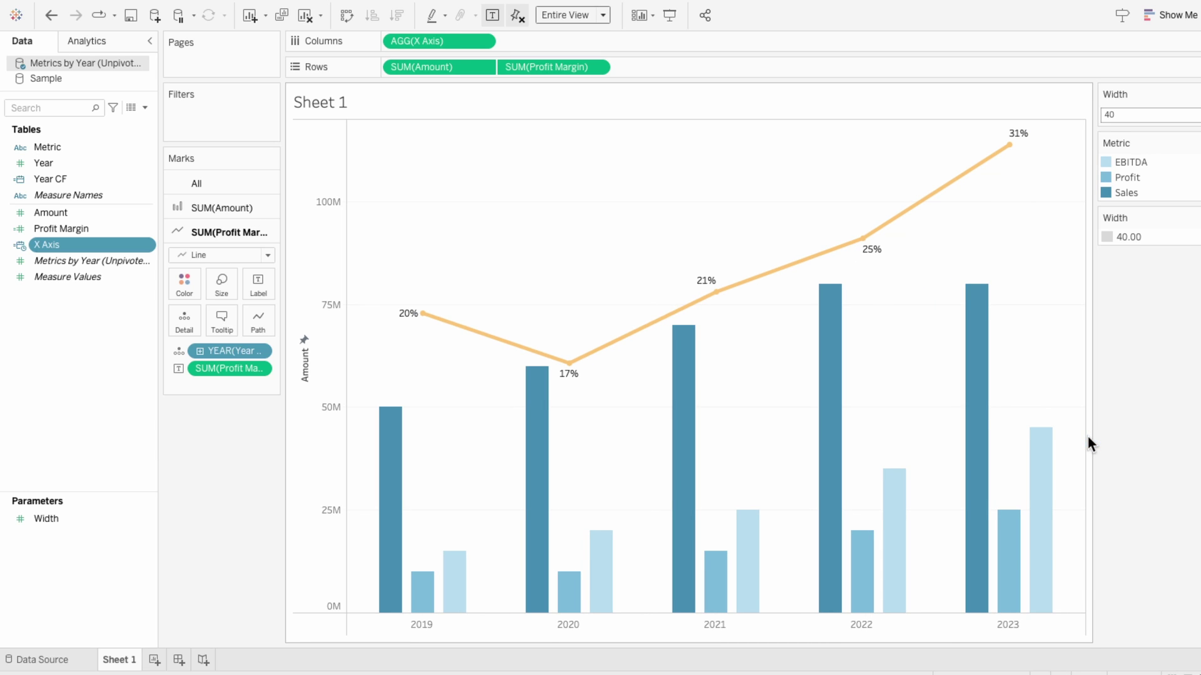
# Create Dashboard 1, rename the chart sheet 'Grouped Chart', paste the Box sheet, and place Grouped Chart before Box
pyautogui.click(179, 660)
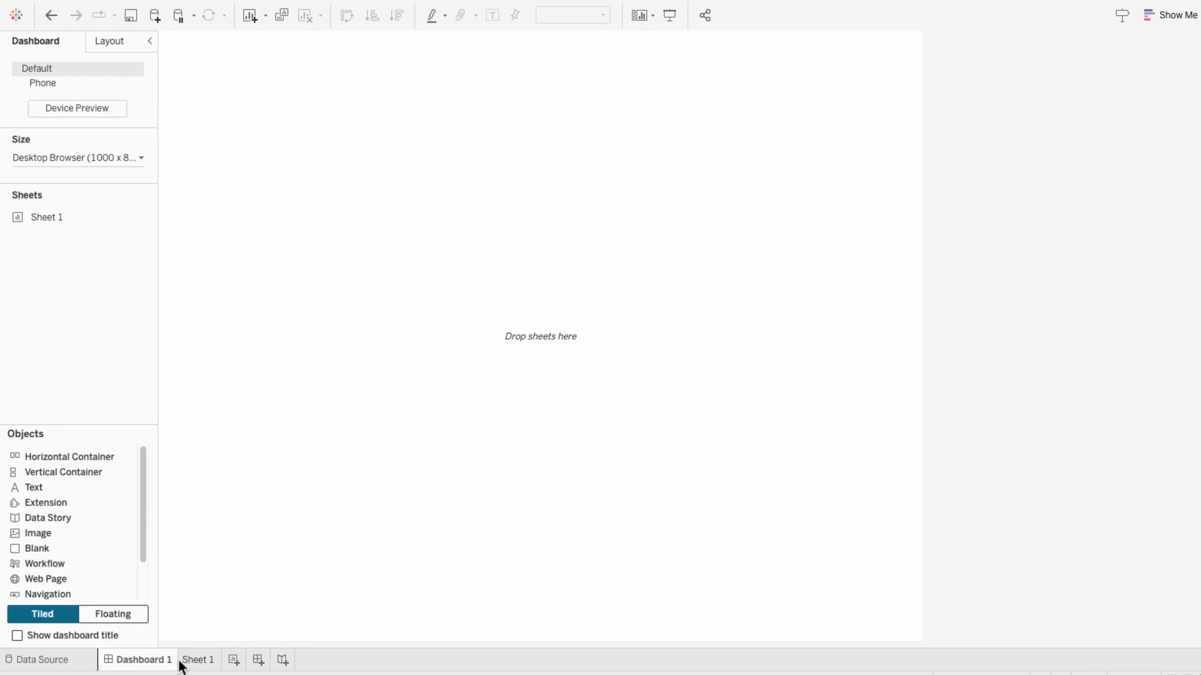
pyautogui.click(187, 661)
pyautogui.doubleClick(191, 660)
pyautogui.write('Grouped C')
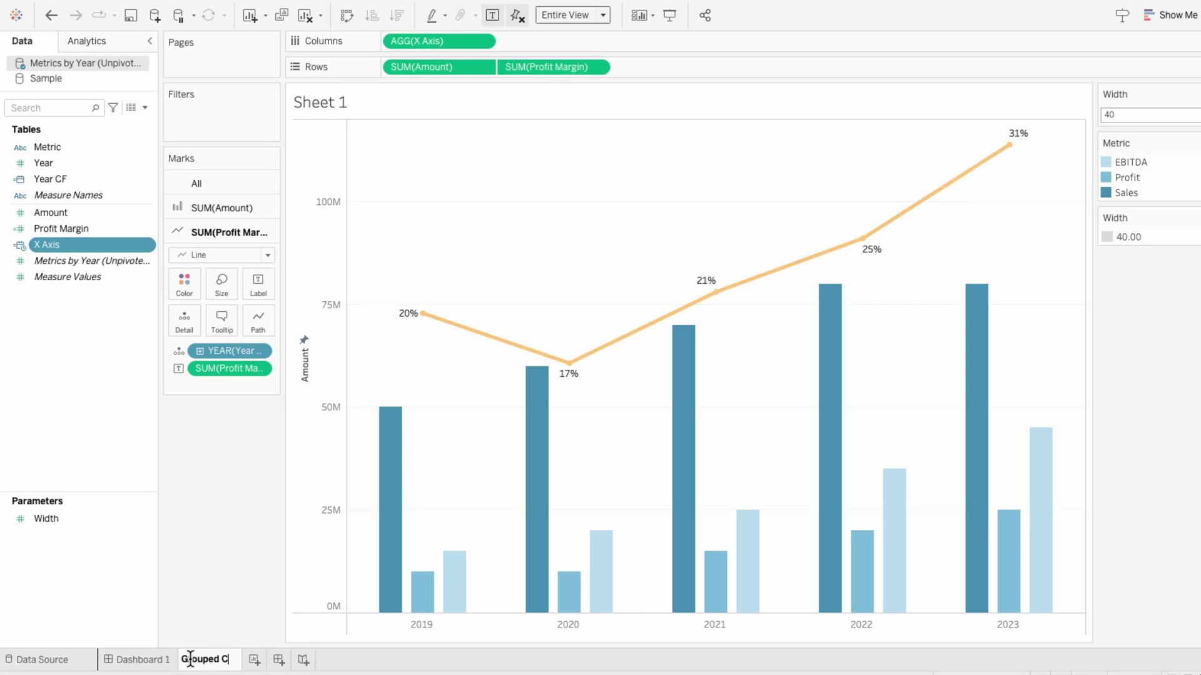
pyautogui.write('hart')
pyautogui.press('Return')
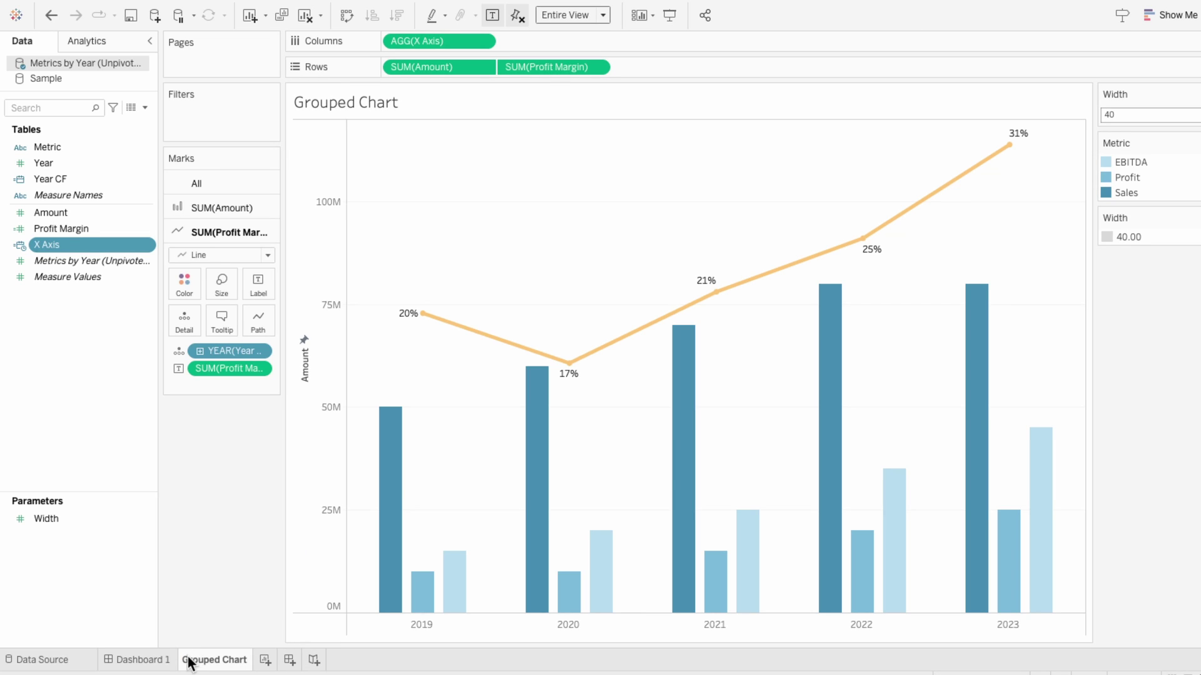
pyautogui.rightClick(264, 664)
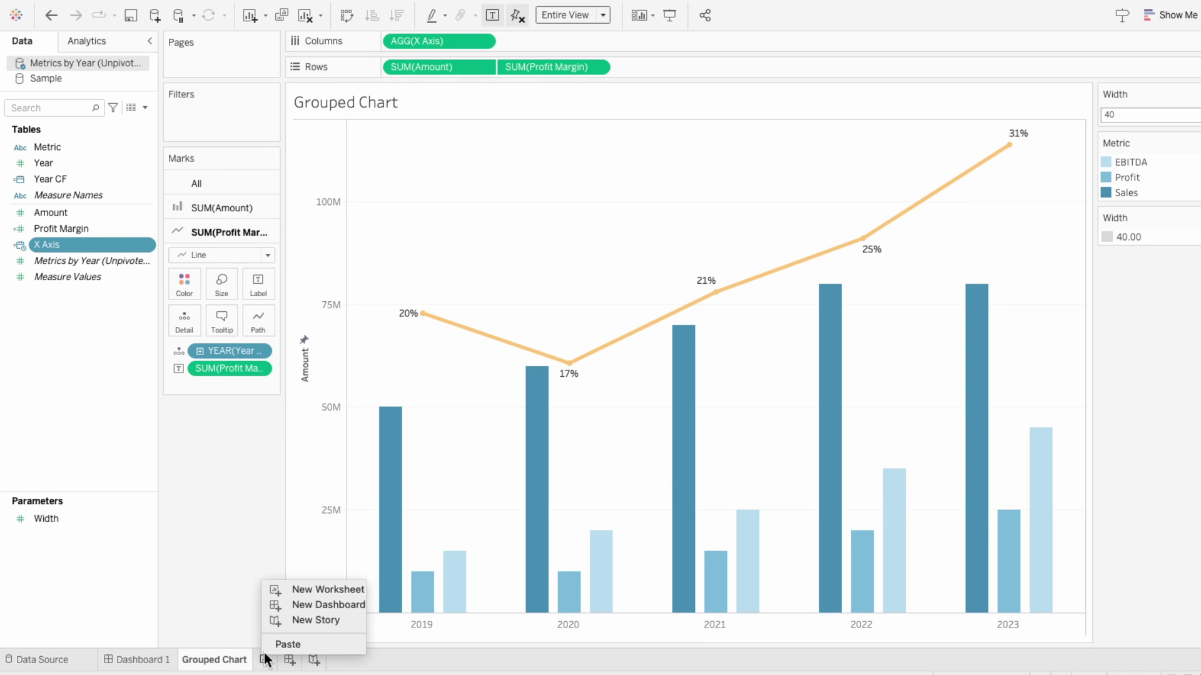
pyautogui.click(272, 646)
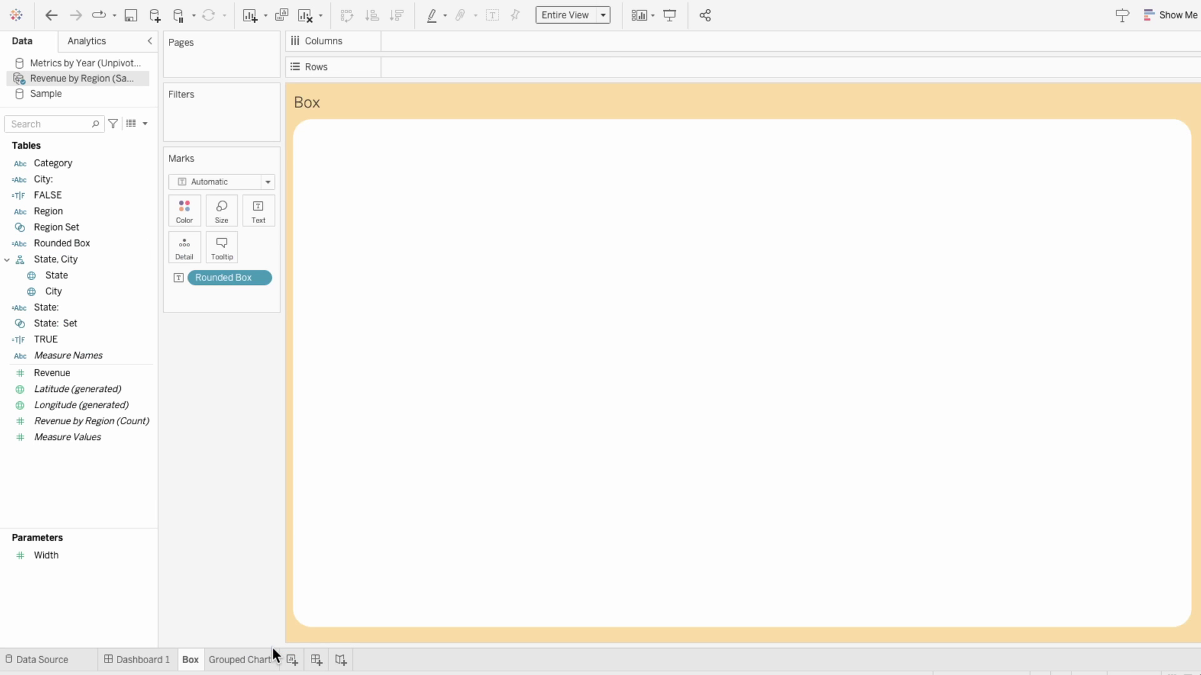
pyautogui.moveTo(272, 650); pyautogui.dragTo(219, 663)
# Float the Box sheet across Dashboard 1
pyautogui.click(139, 659)
pyautogui.click(113, 615)
pyautogui.moveTo(39, 232); pyautogui.dragTo(885, 622)
# Add a floating tan Text object at 0,0 sized 1000x800, layered below Box
pyautogui.moveTo(34, 487); pyautogui.dragTo(375, 231)
pyautogui.click(777, 440)
pyautogui.click(24, 196)
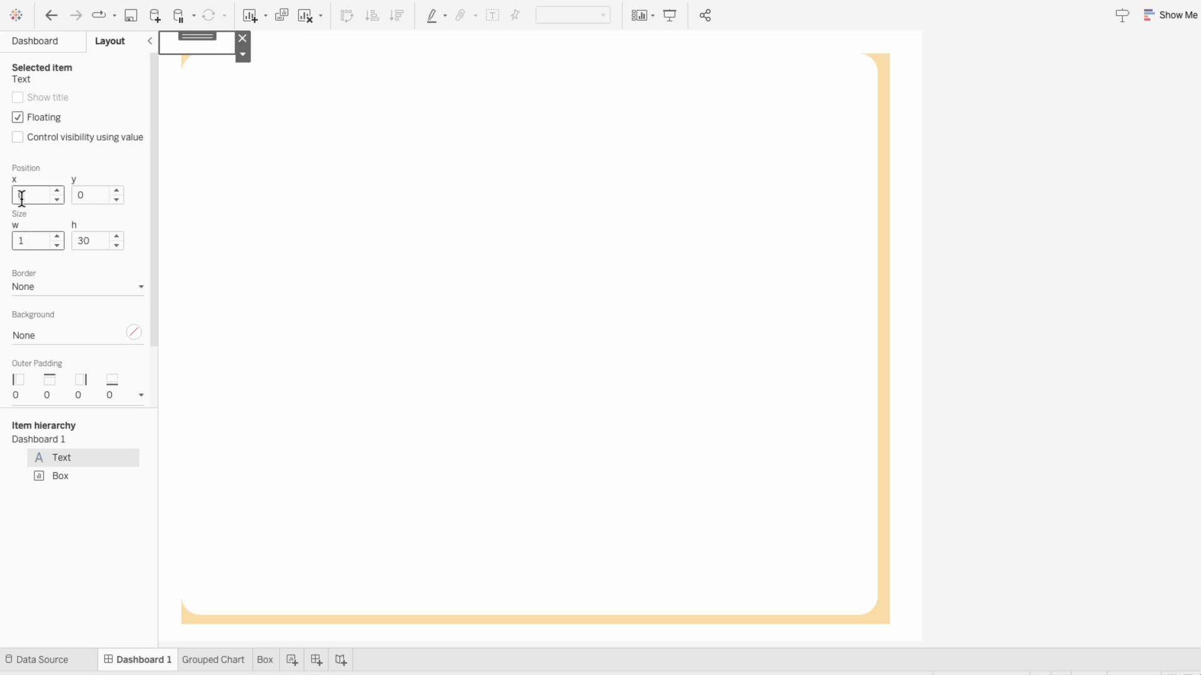
pyautogui.click(32, 241)
pyautogui.write('1000')
pyautogui.press('Tab')
pyautogui.write('800')
pyautogui.click(134, 333)
pyautogui.click(64, 475)
pyautogui.click(35, 41)
pyautogui.click(107, 42)
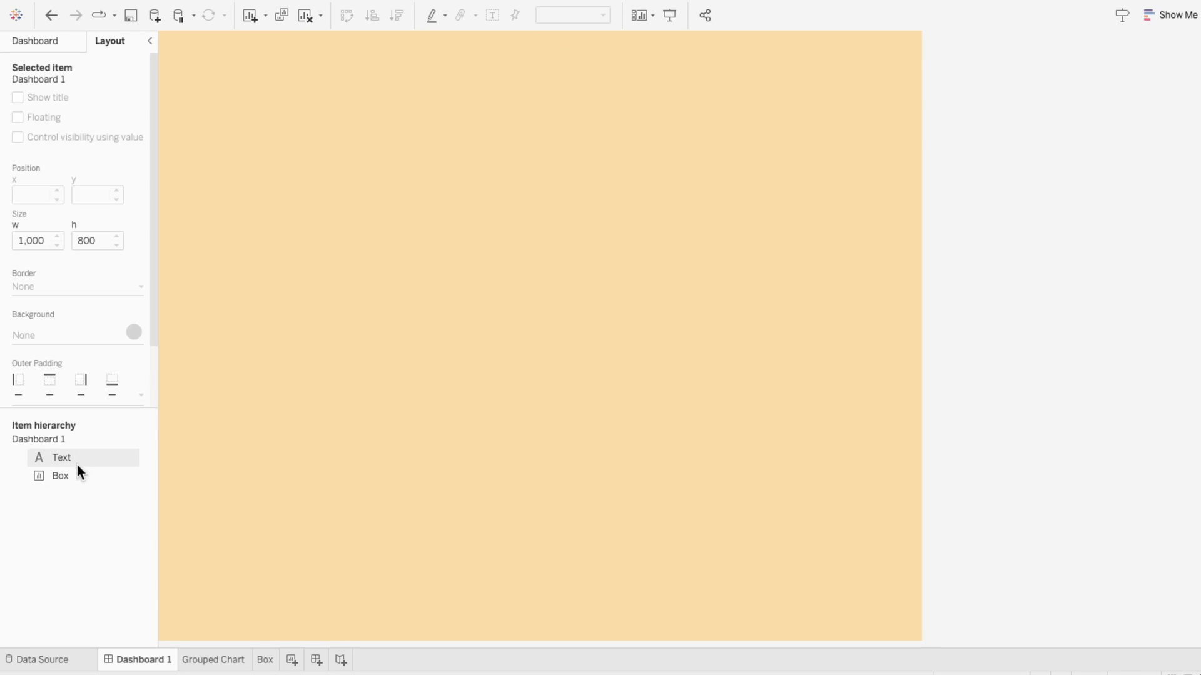
pyautogui.moveTo(76, 464); pyautogui.dragTo(77, 485)
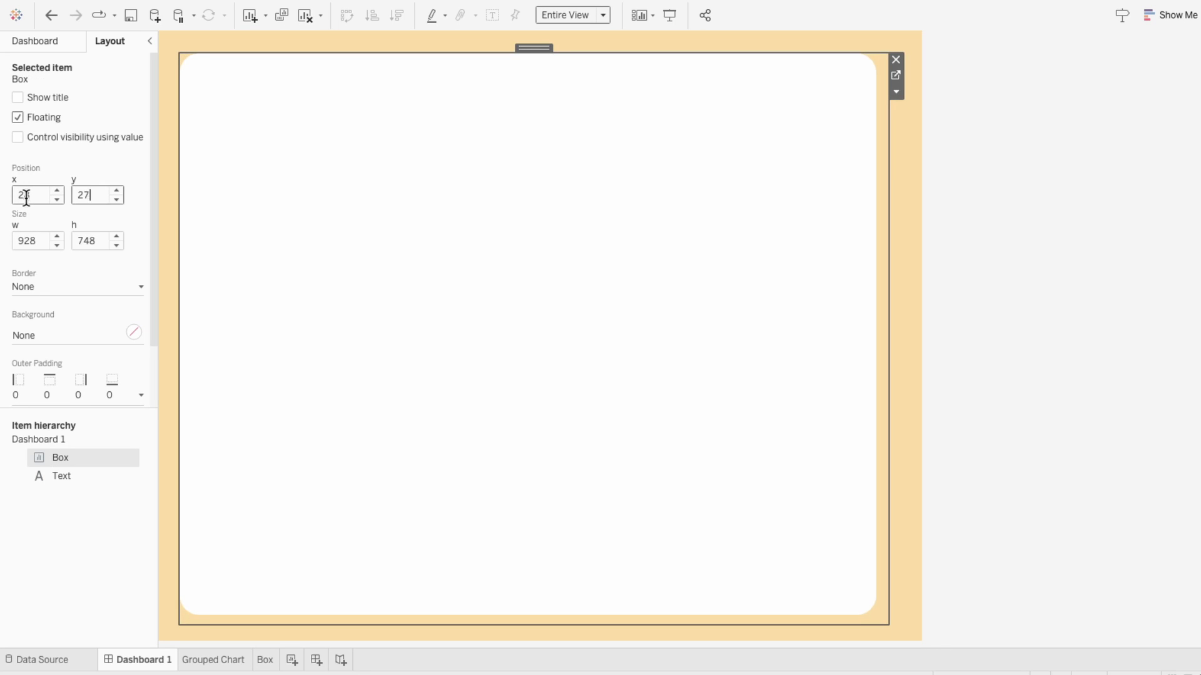
pyautogui.click(990, 360)
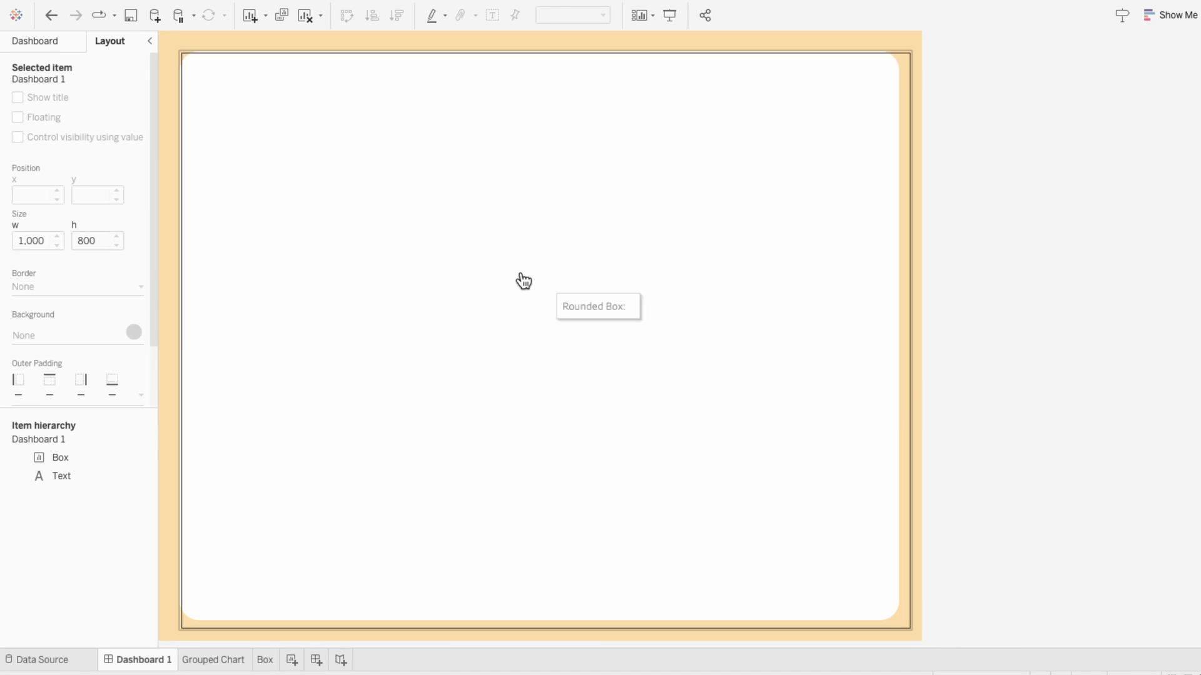
pyautogui.click(39, 44)
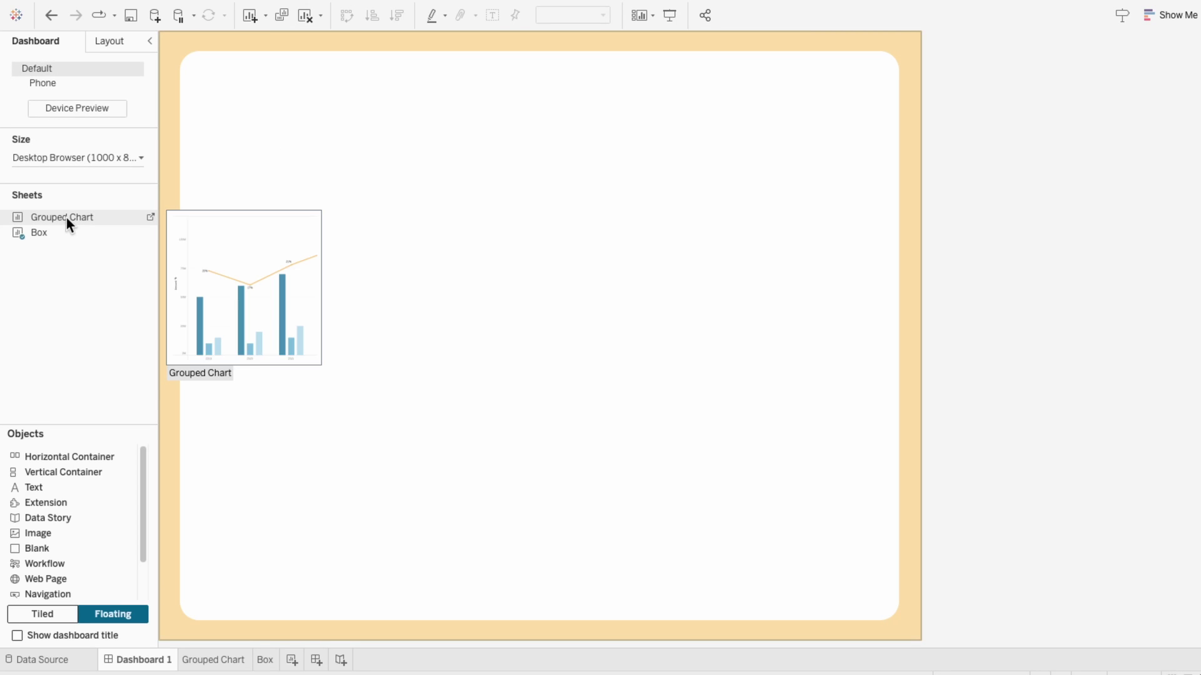
# Float Grouped Chart to fill the white box, move its Metric legend top-right, and hide its title
pyautogui.moveTo(67, 218); pyautogui.dragTo(218, 127)
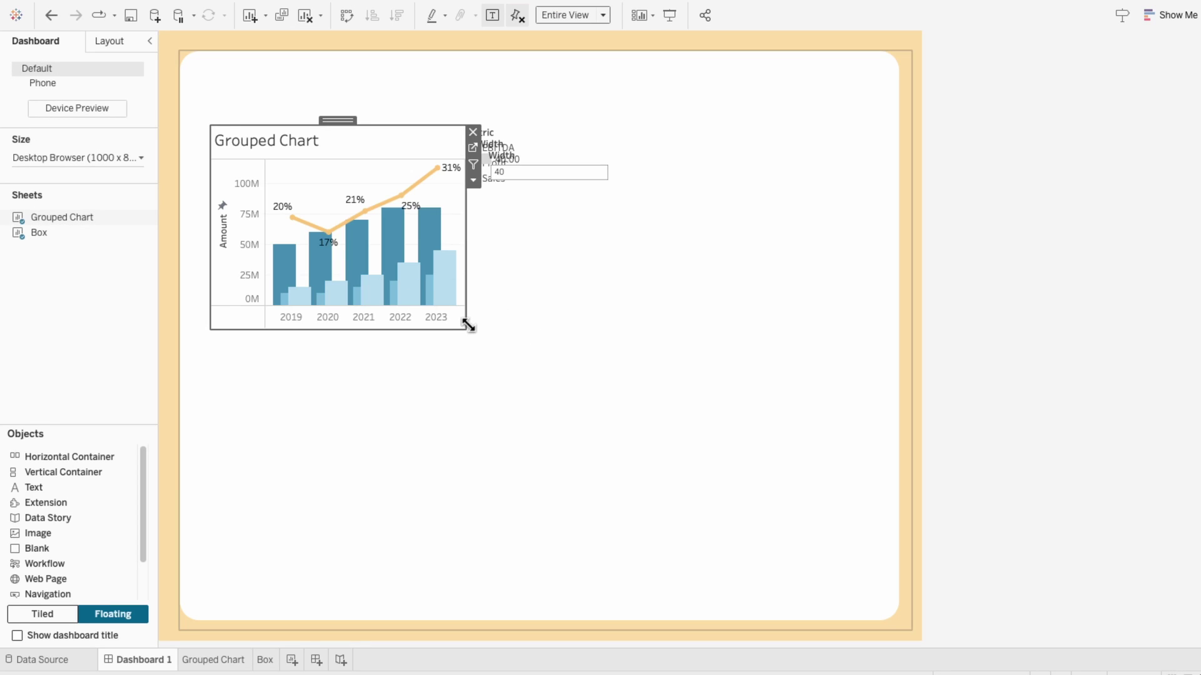
pyautogui.moveTo(466, 327); pyautogui.dragTo(880, 597)
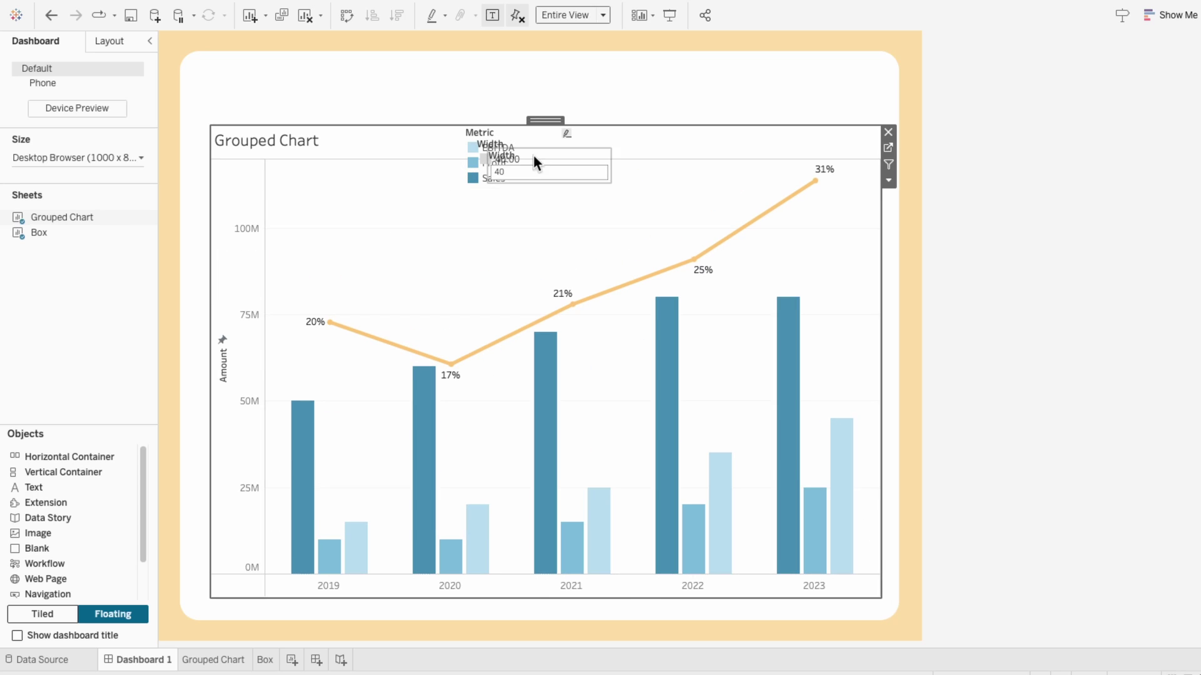
pyautogui.click(508, 143)
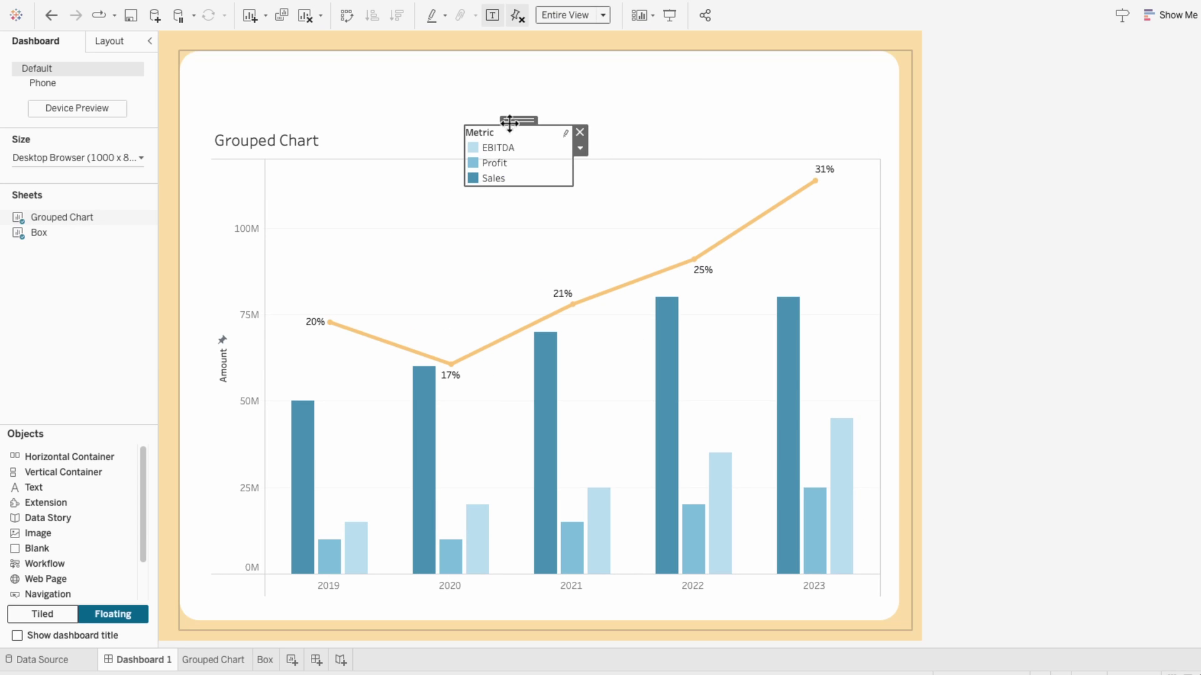
pyautogui.moveTo(508, 143); pyautogui.dragTo(814, 79)
pyautogui.rightClick(309, 148)
pyautogui.click(329, 184)
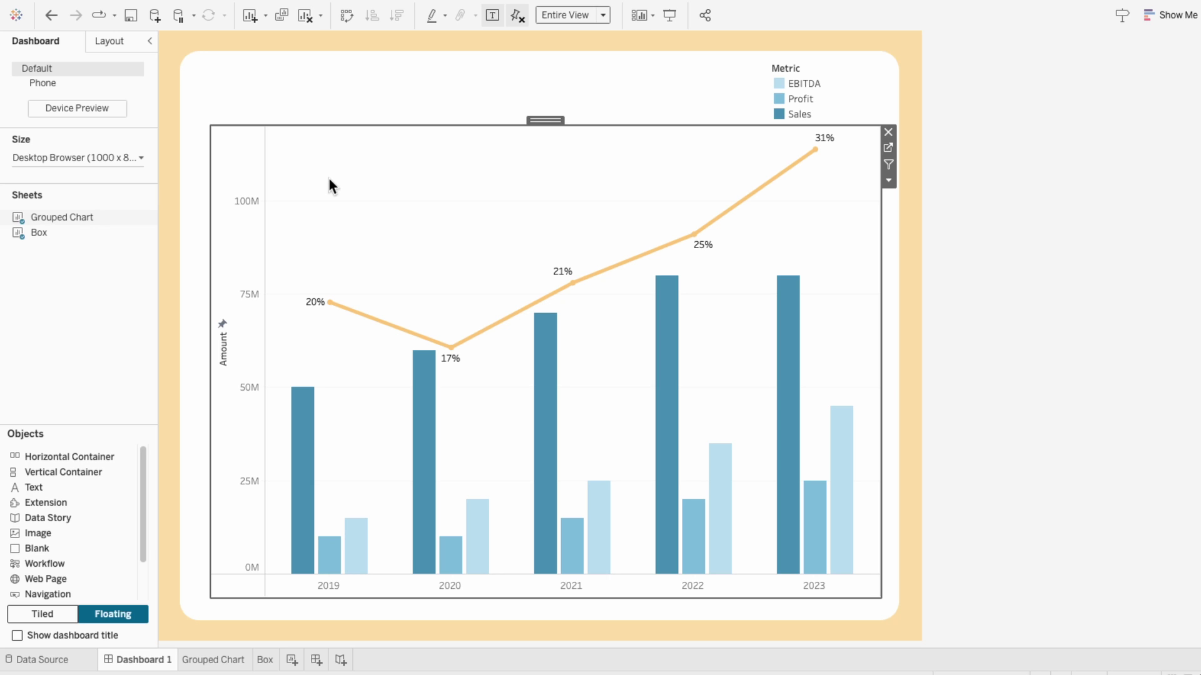
# Clear the Amount axis title and narrow the value axis
pyautogui.rightClick(219, 247)
pyautogui.click(230, 257)
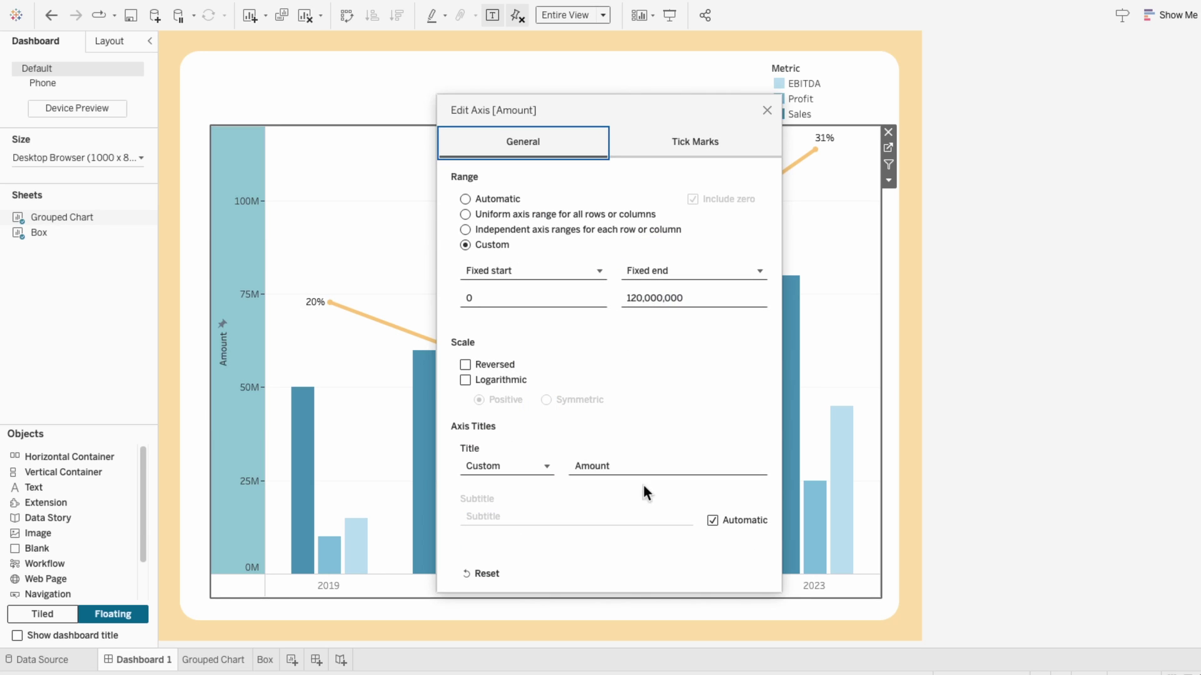
pyautogui.doubleClick(624, 467)
pyautogui.press('BackSpace')
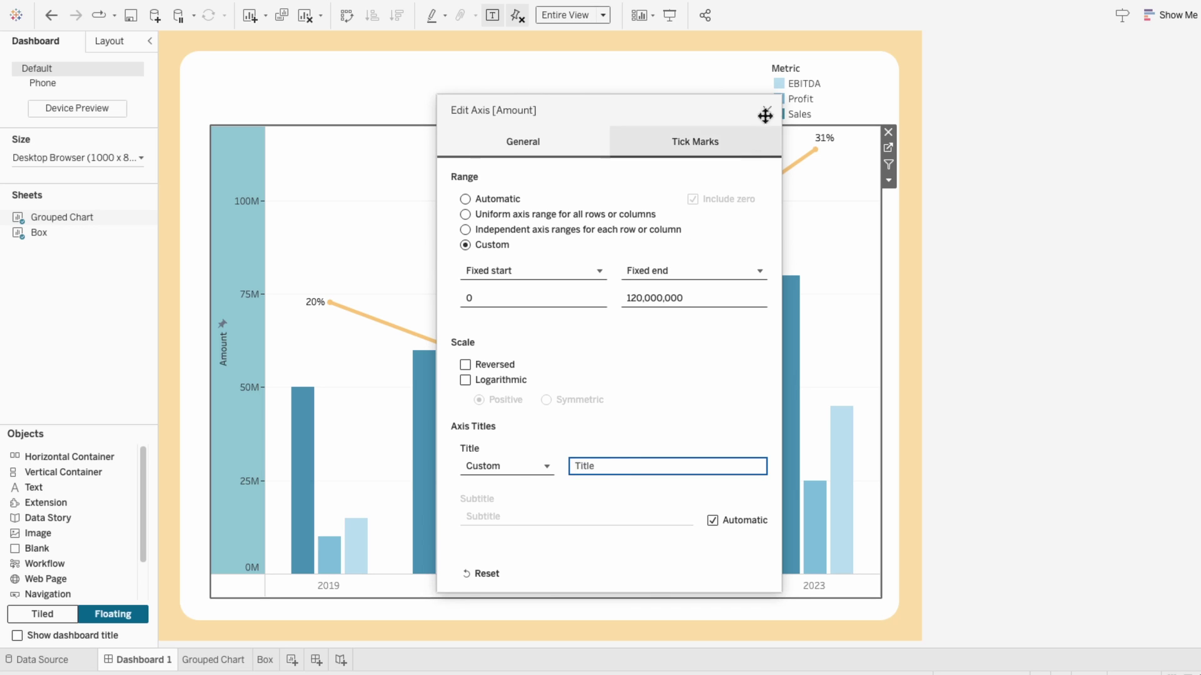
pyautogui.click(767, 110)
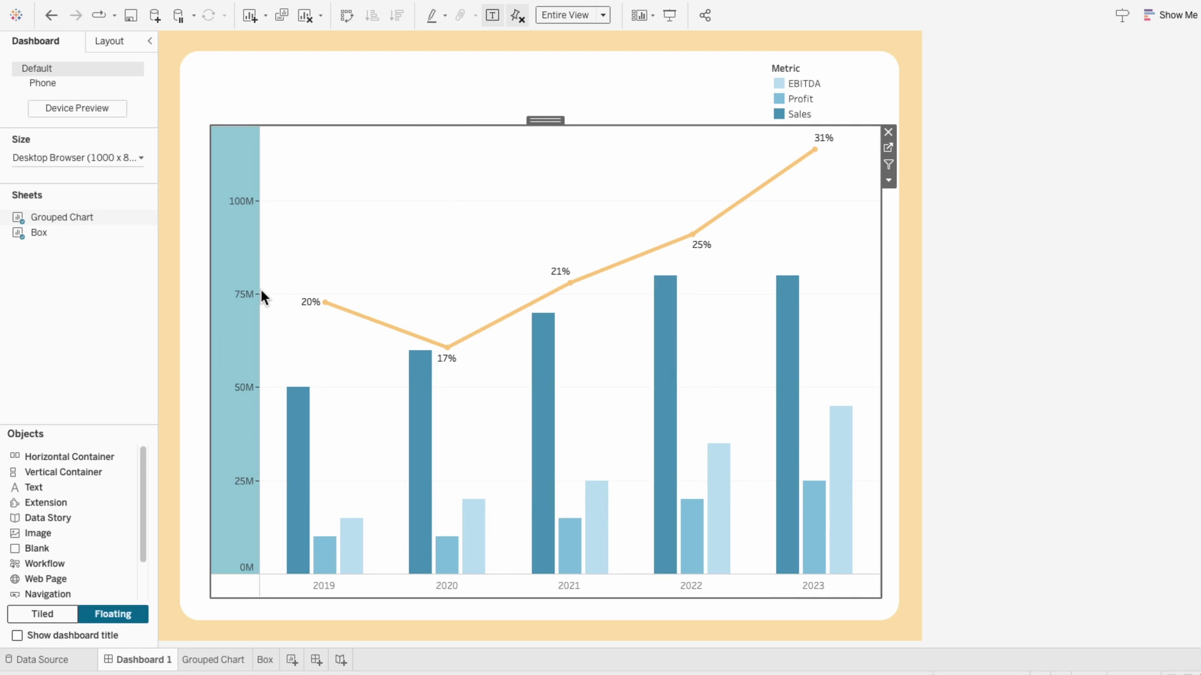
pyautogui.moveTo(261, 292); pyautogui.dragTo(201, 298)
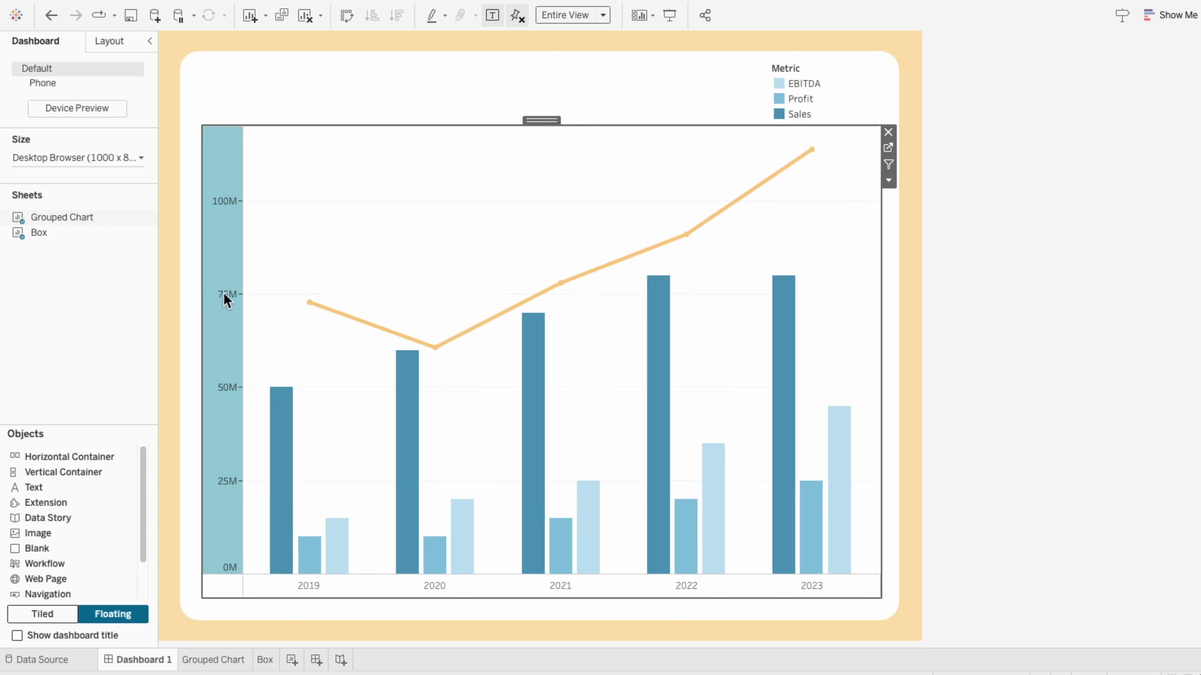
# Set the chart's row and column dividers and grid lines to None
pyautogui.rightClick(328, 363)
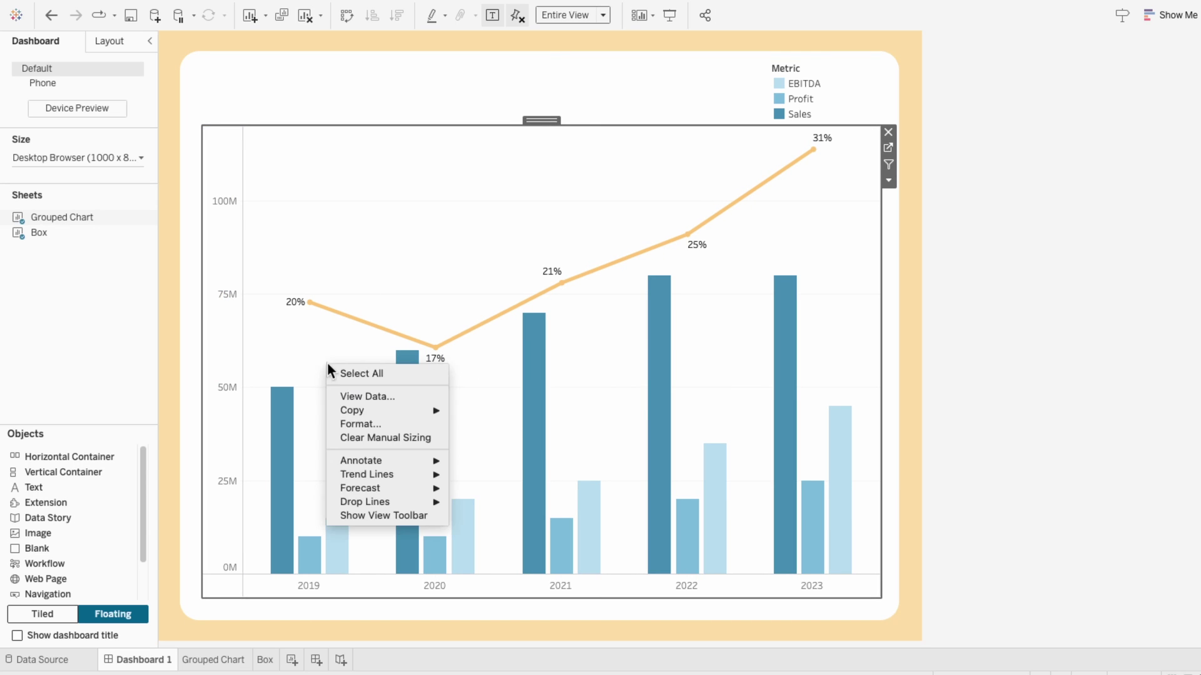
pyautogui.click(346, 424)
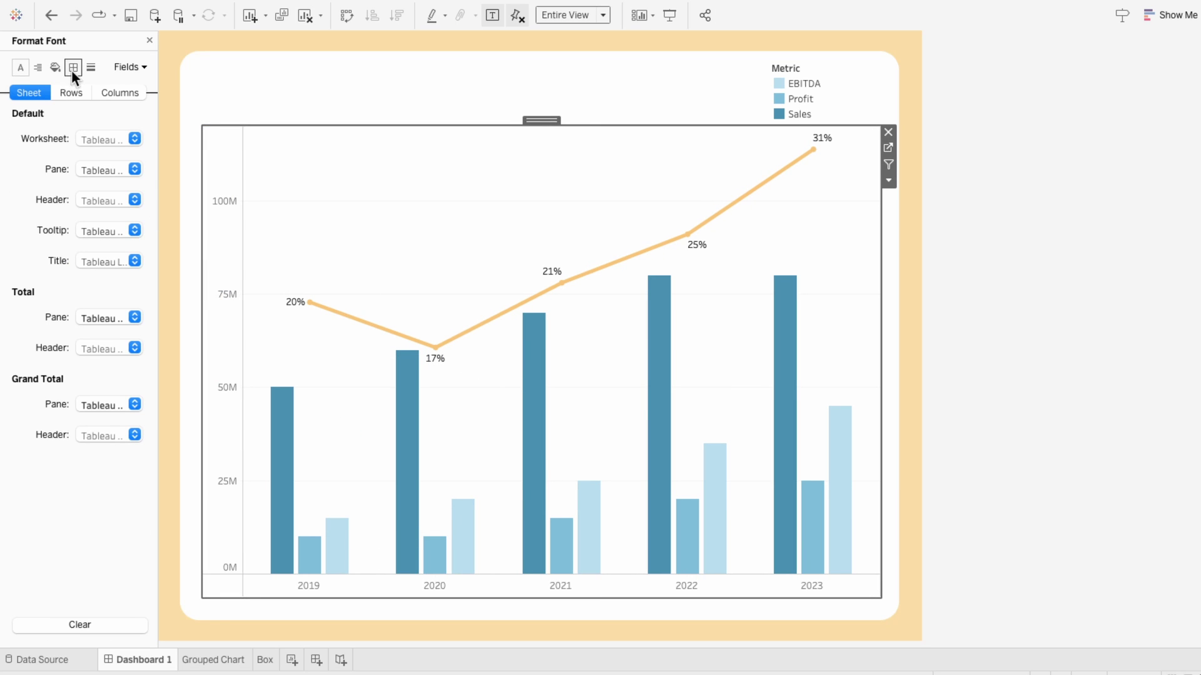
pyautogui.click(72, 68)
pyautogui.click(91, 430)
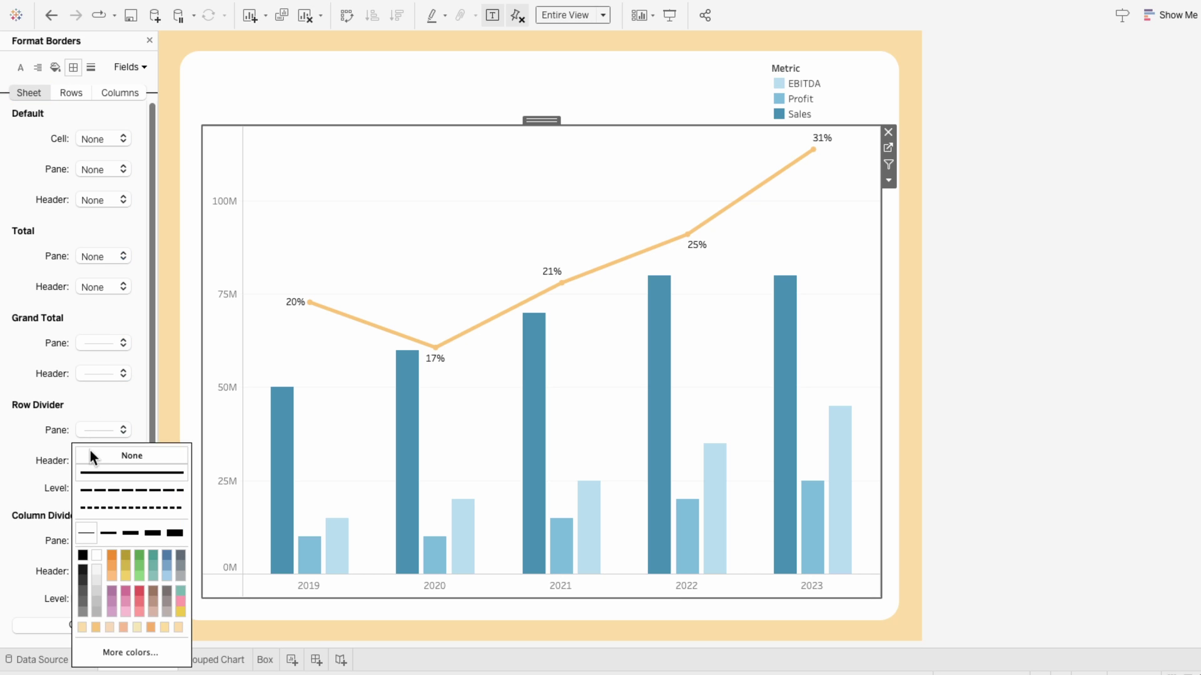
pyautogui.click(90, 452)
pyautogui.click(100, 572)
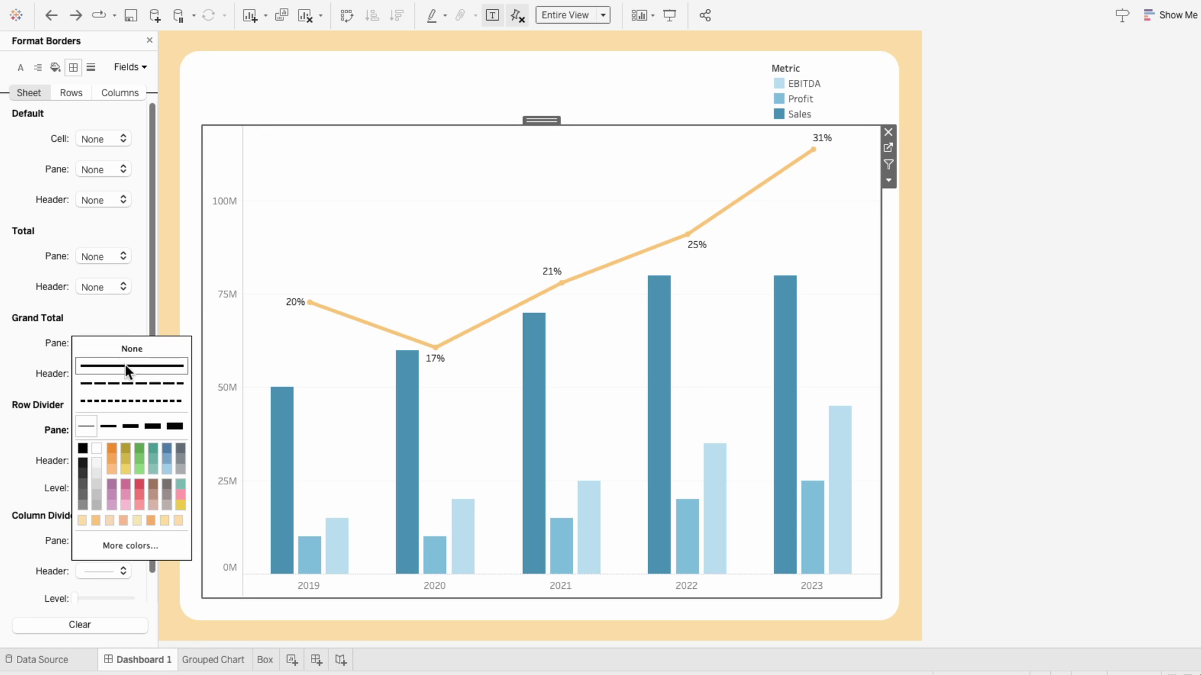
pyautogui.click(126, 348)
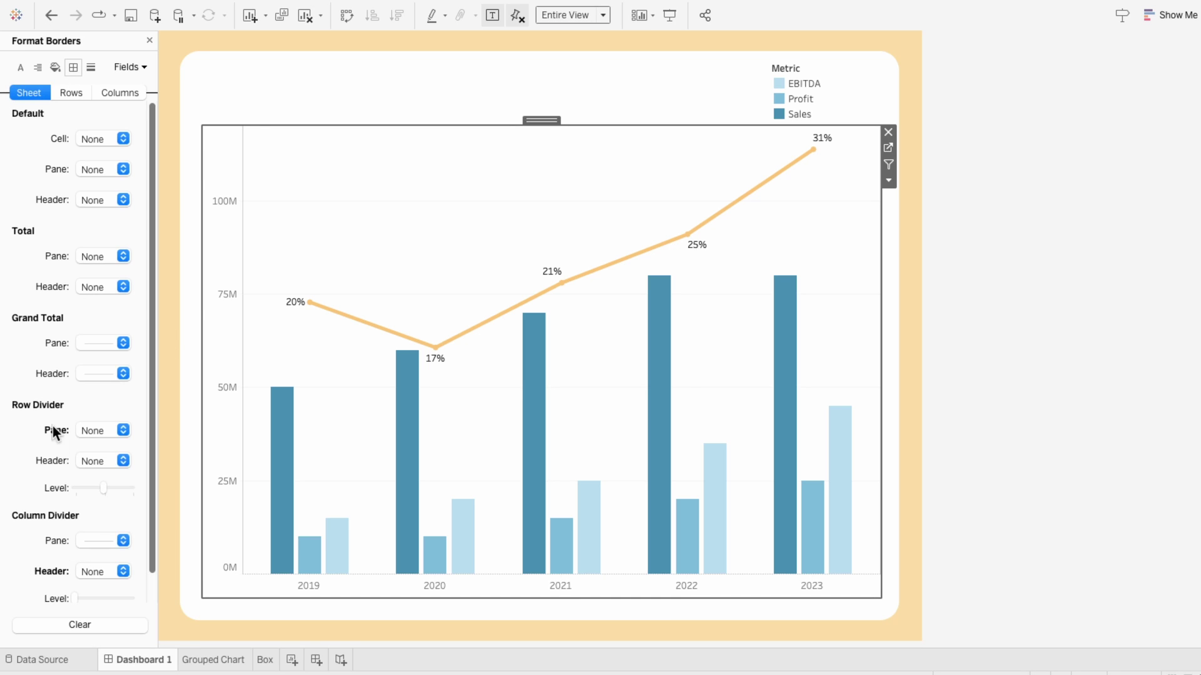
pyautogui.click(80, 92)
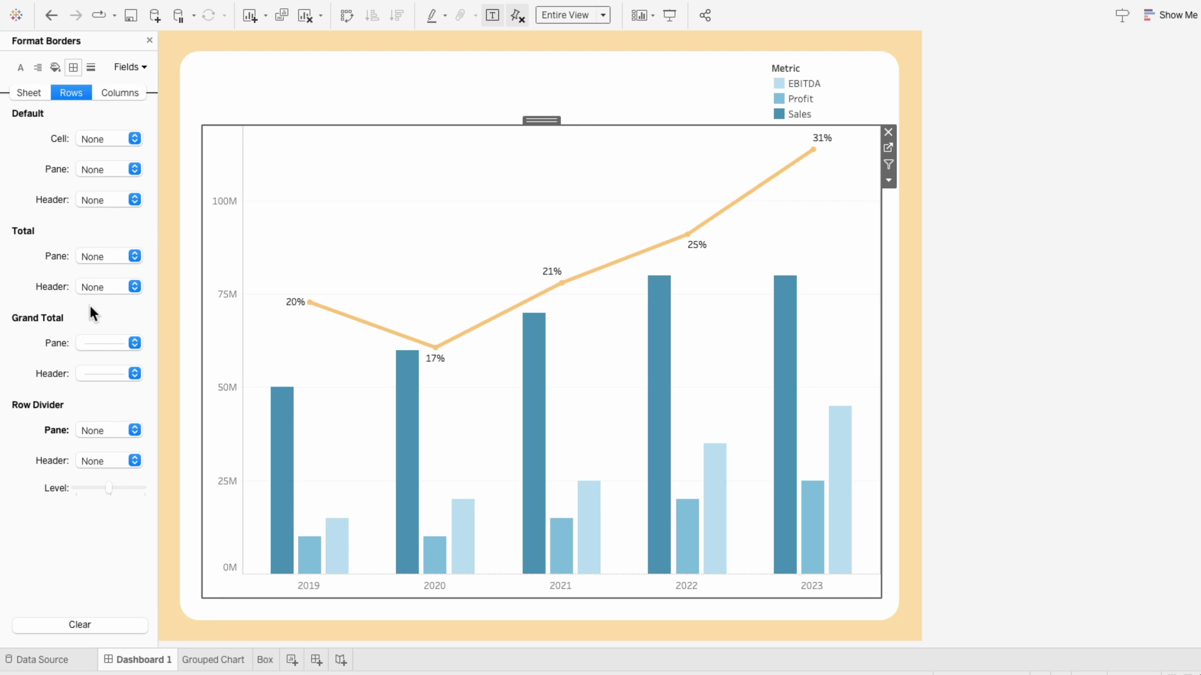
pyautogui.click(96, 68)
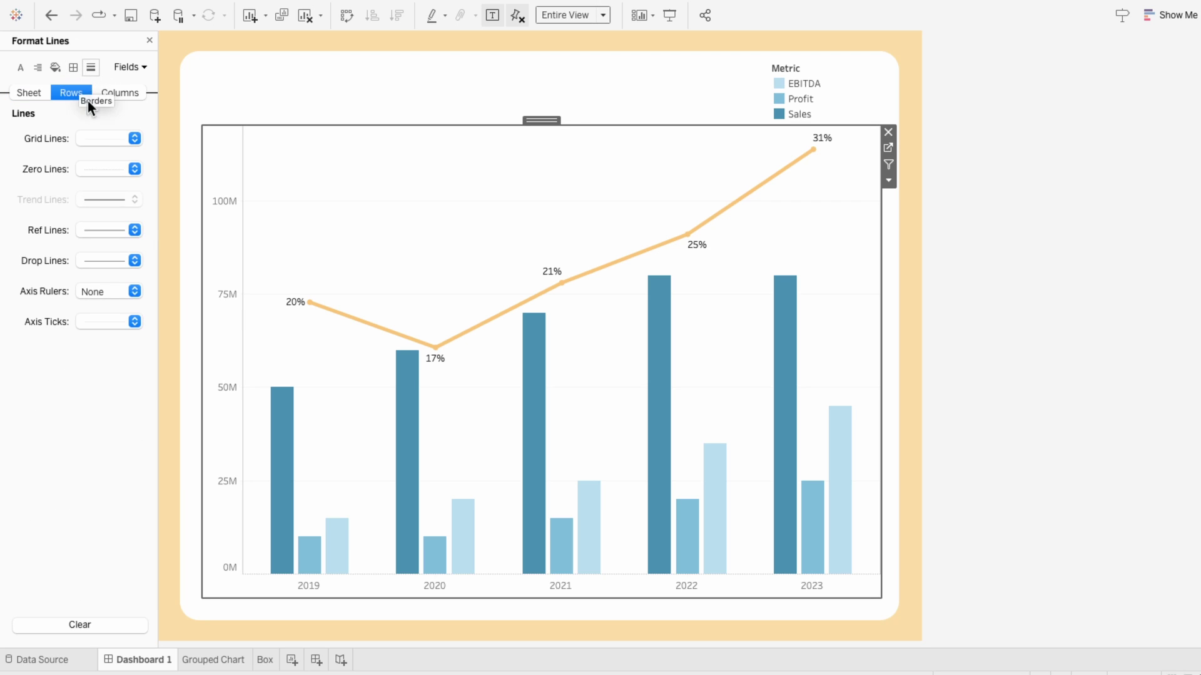
pyautogui.click(100, 139)
pyautogui.click(102, 168)
# Raise the worksheet font to a larger size
pyautogui.rightClick(282, 170)
pyautogui.click(315, 232)
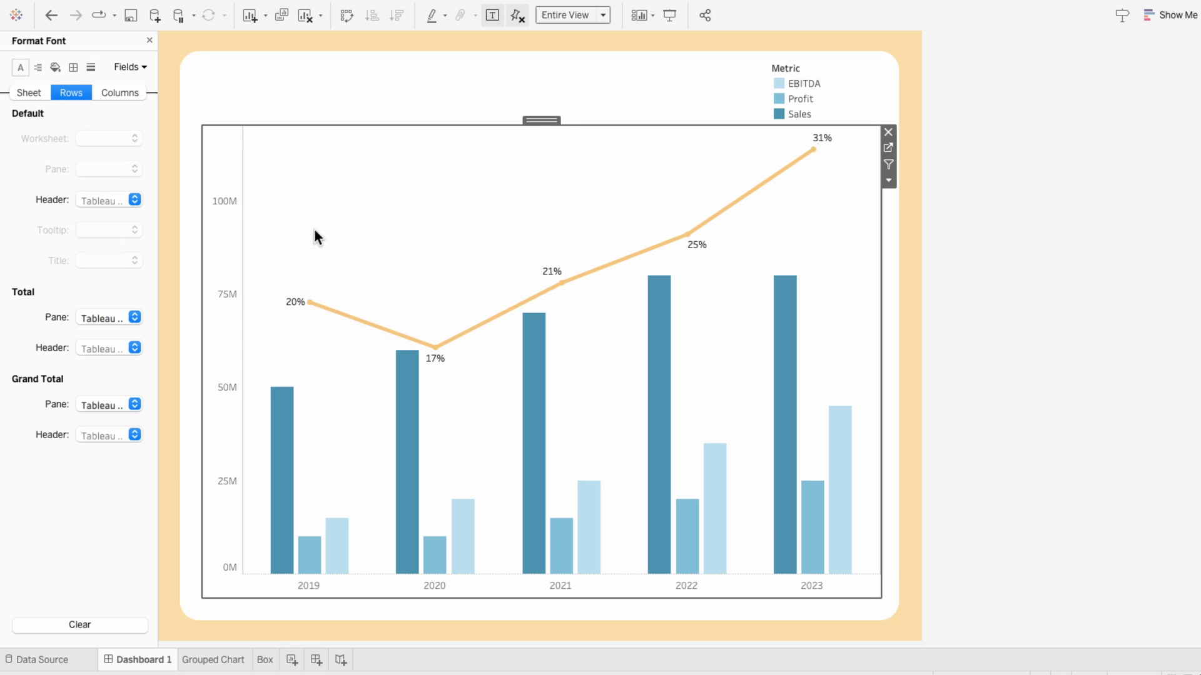
pyautogui.click(29, 93)
pyautogui.click(115, 139)
pyautogui.click(107, 192)
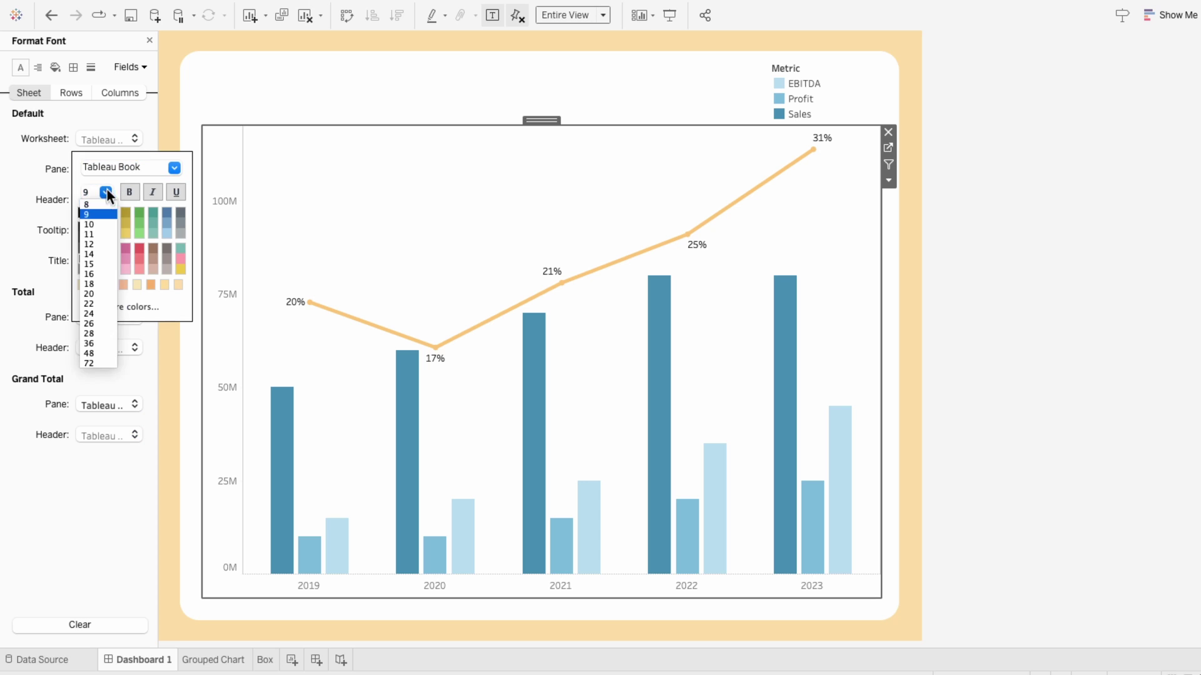
pyautogui.click(100, 227)
pyautogui.click(373, 357)
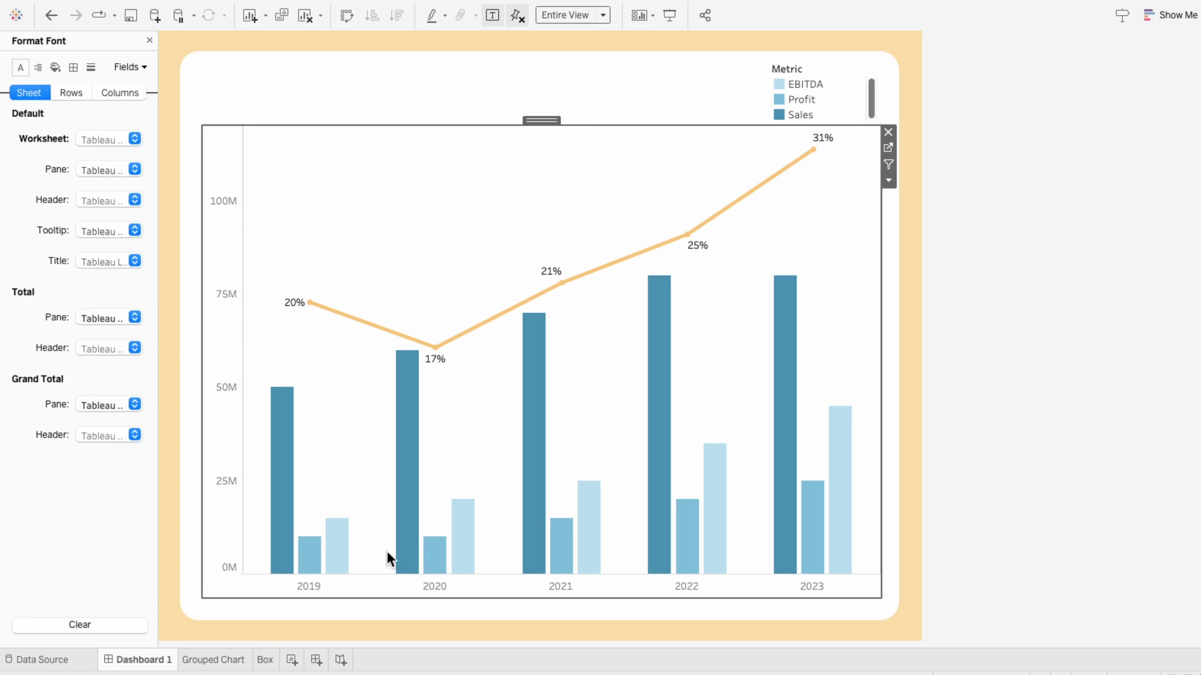
# Enlarge the font of the 2019–2023 year axis labels
pyautogui.rightClick(312, 591)
pyautogui.click(358, 539)
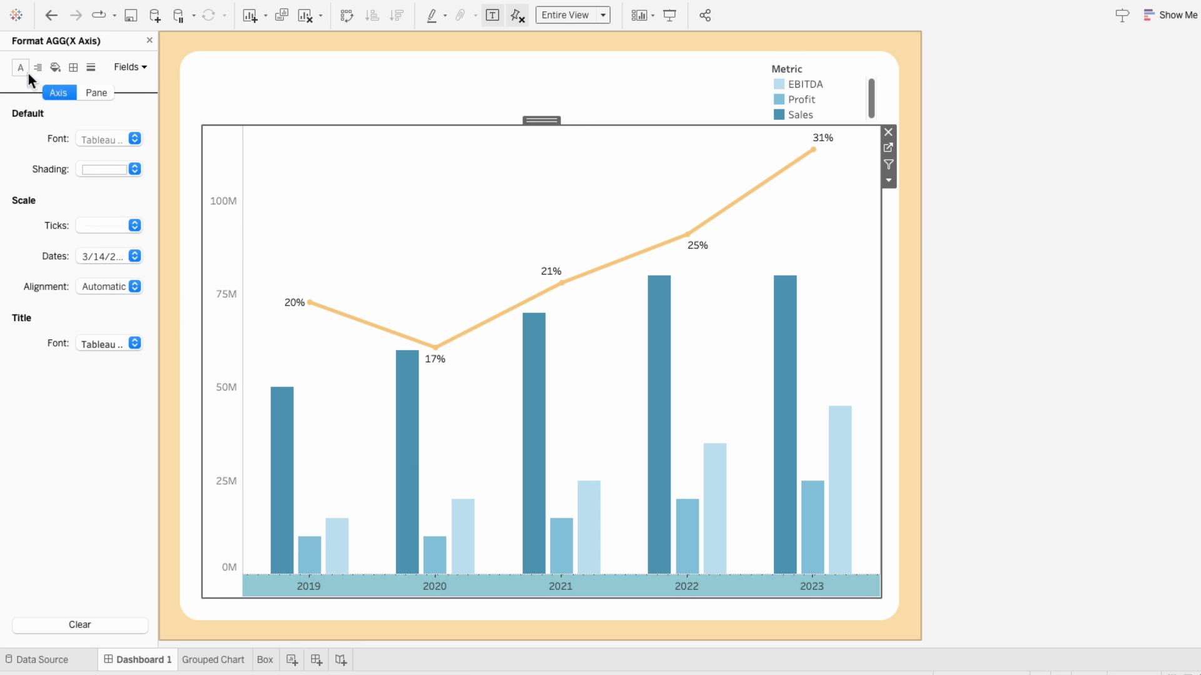
pyautogui.click(108, 139)
pyautogui.click(105, 192)
pyautogui.click(83, 229)
pyautogui.click(305, 581)
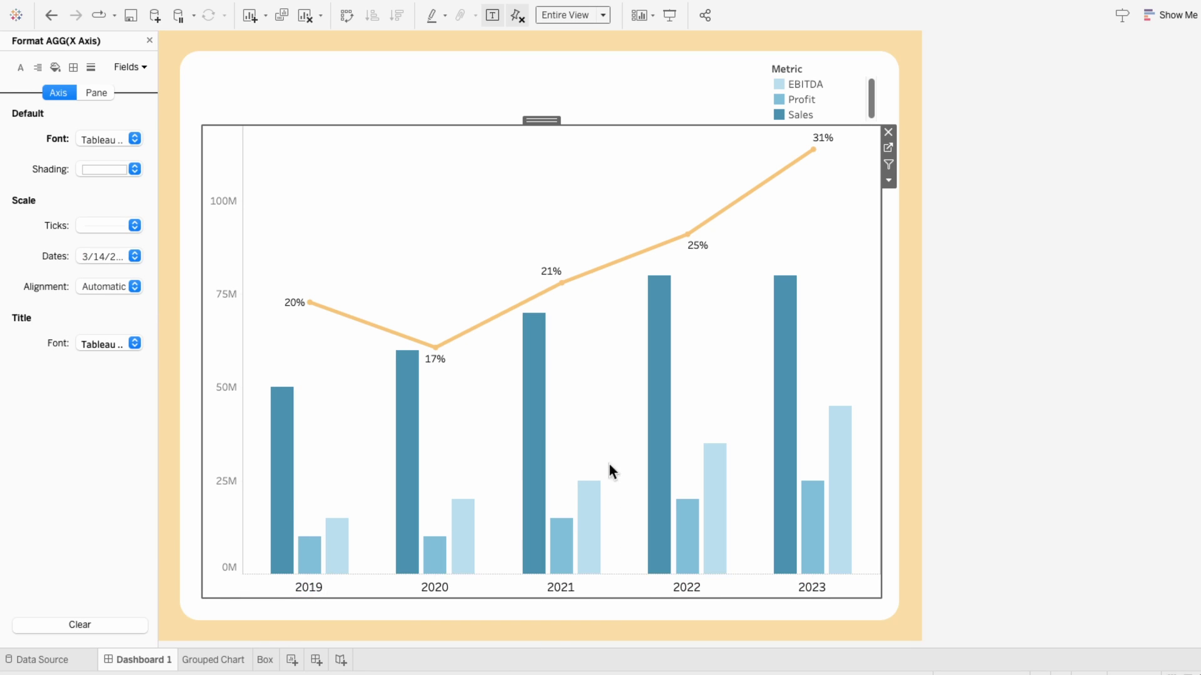
pyautogui.click(989, 220)
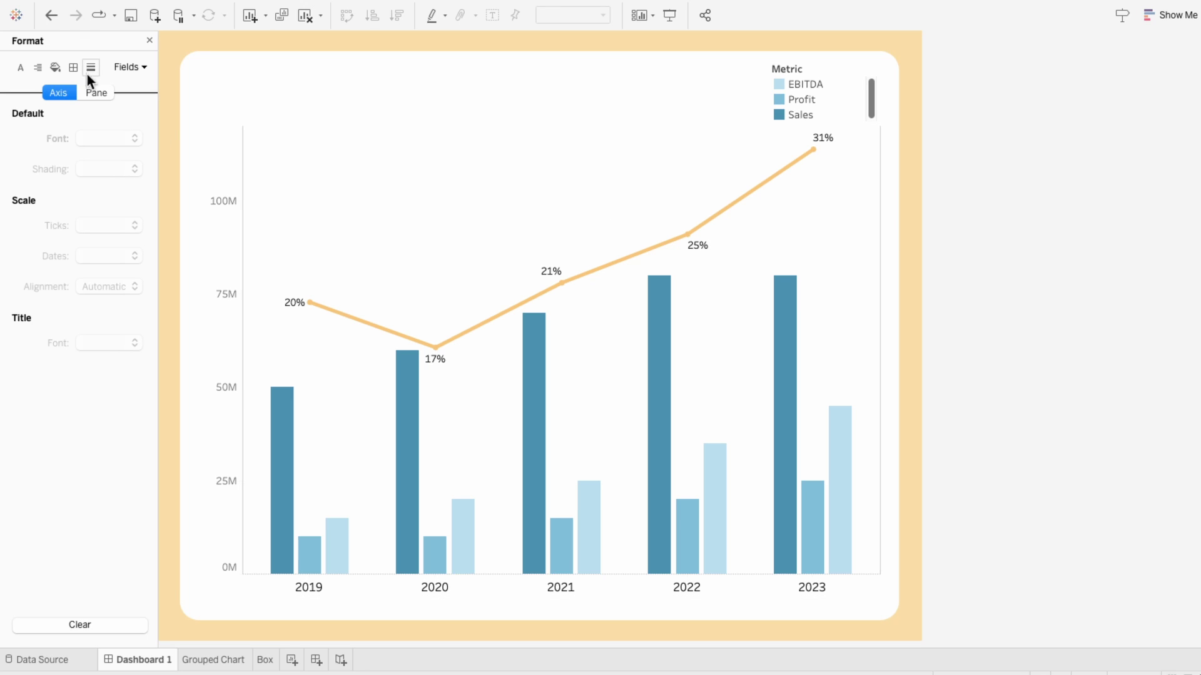
# Add an empty floating text object to the dashboard
pyautogui.click(149, 40)
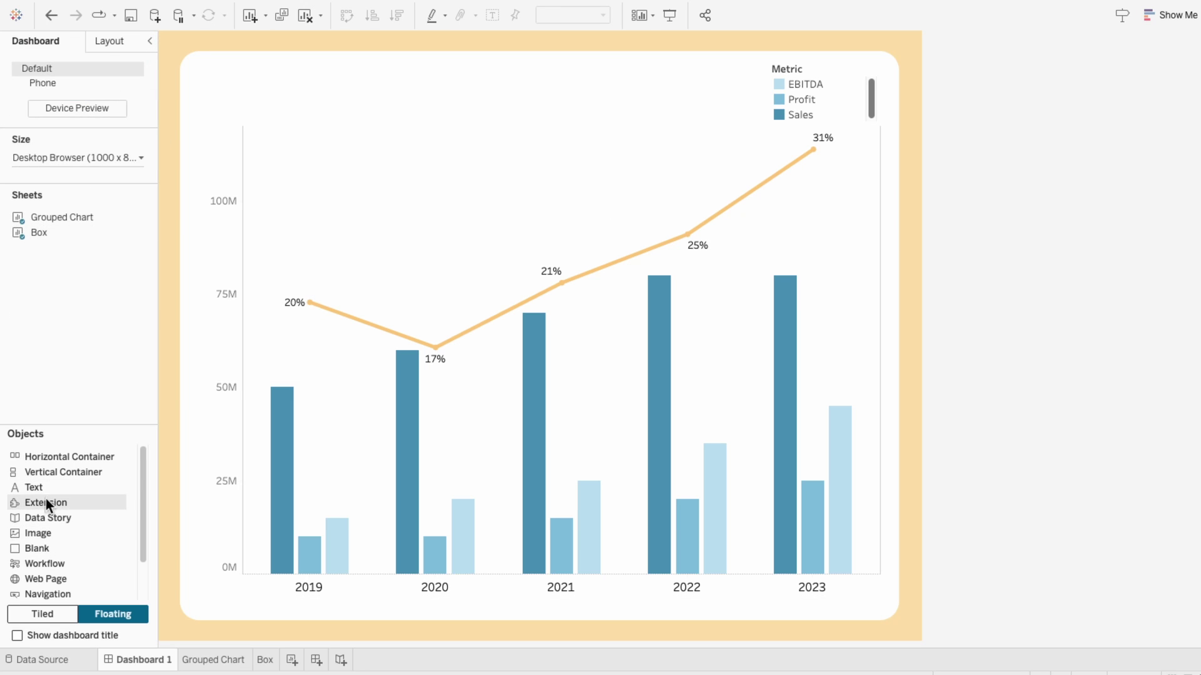
pyautogui.moveTo(44, 486); pyautogui.dragTo(845, 122)
pyautogui.click(785, 437)
pyautogui.moveTo(927, 143); pyautogui.dragTo(894, 581)
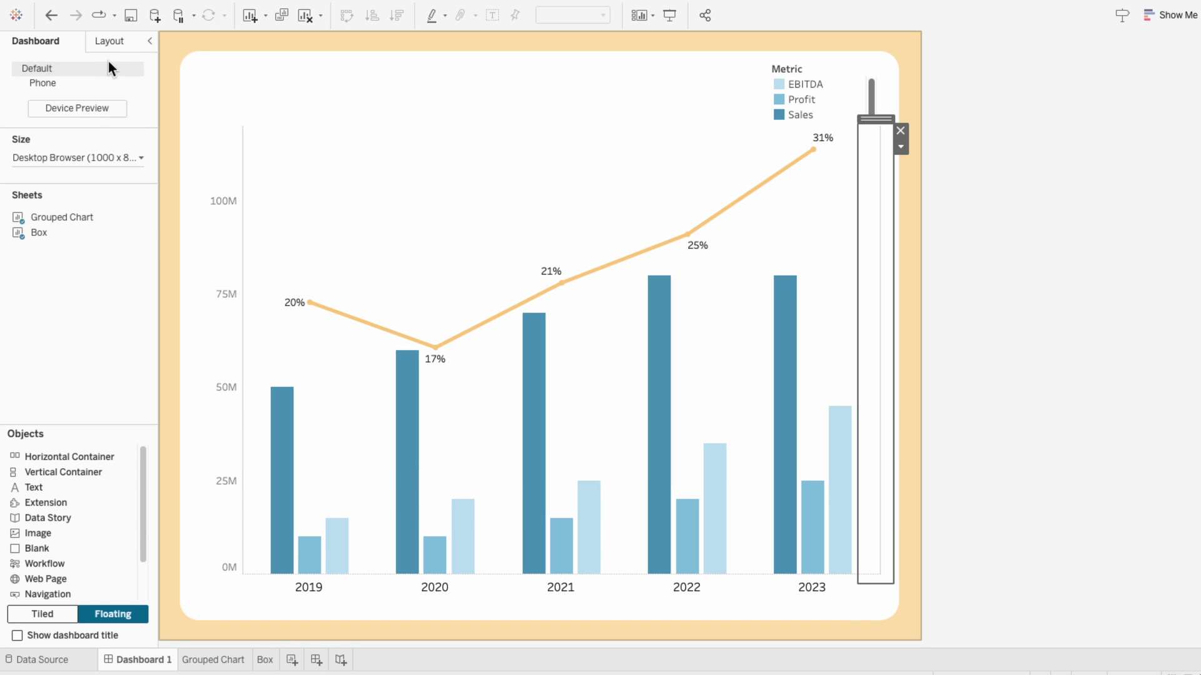
# Give the text box a solid white background and shrink it into the chart's top-left corner
pyautogui.click(109, 41)
pyautogui.click(58, 335)
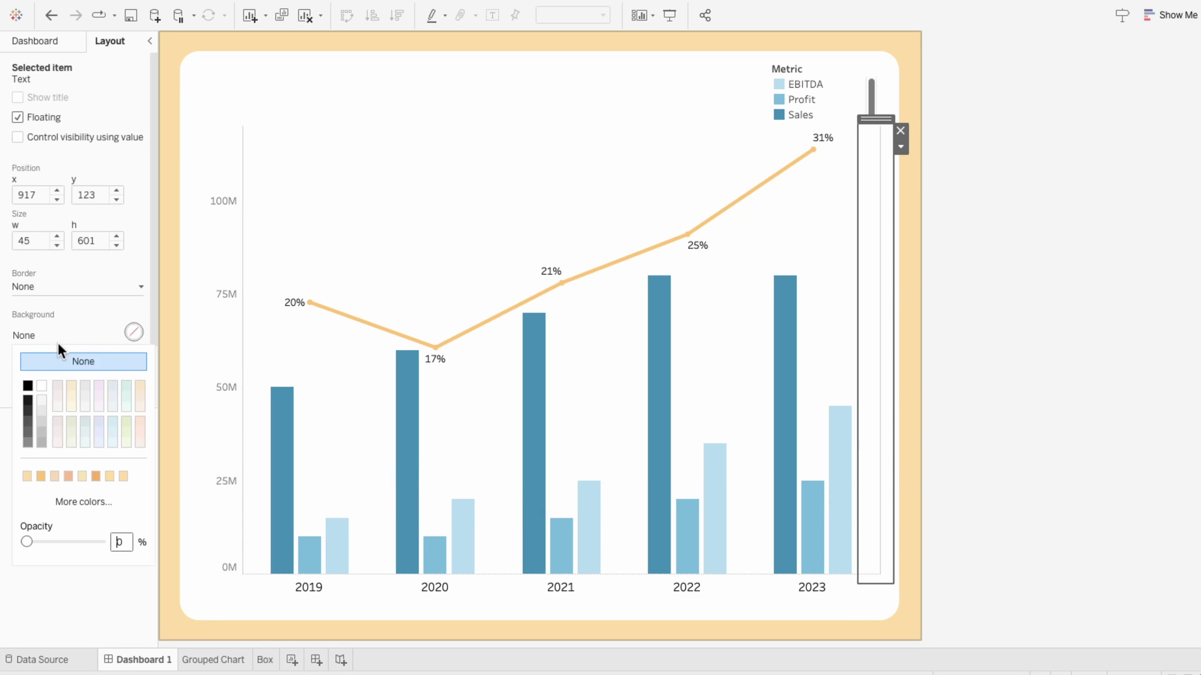
pyautogui.click(42, 386)
pyautogui.click(885, 121)
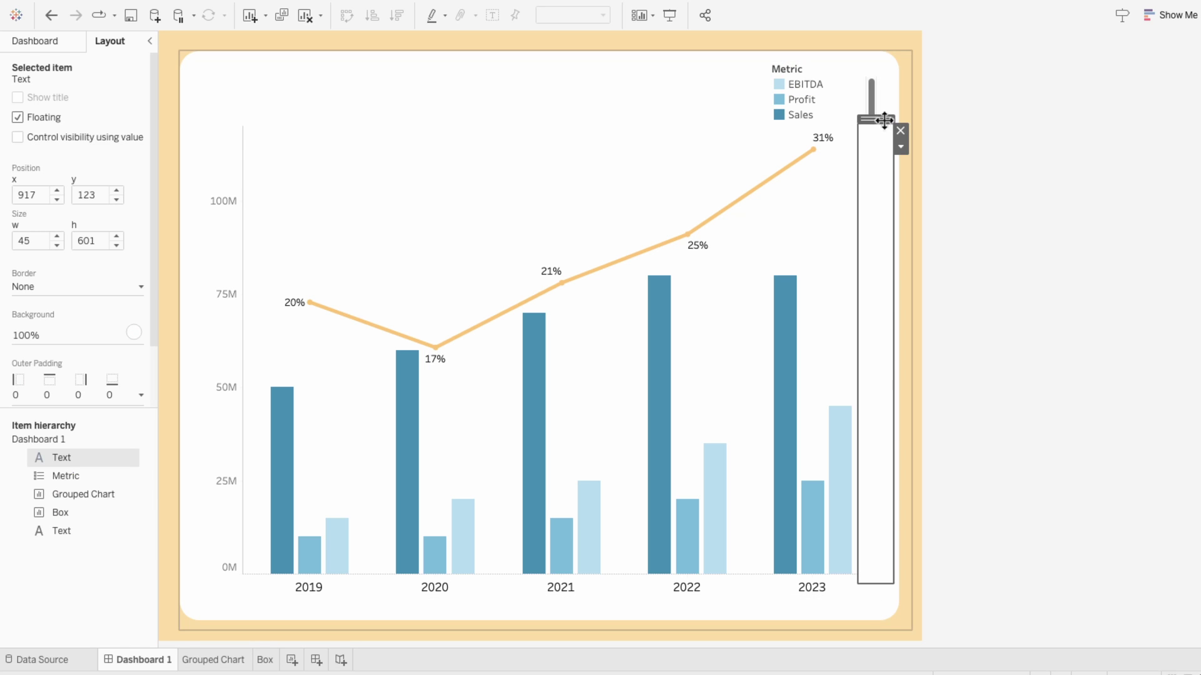
pyautogui.moveTo(885, 120); pyautogui.dragTo(254, 95)
pyautogui.moveTo(261, 524); pyautogui.dragTo(250, 194)
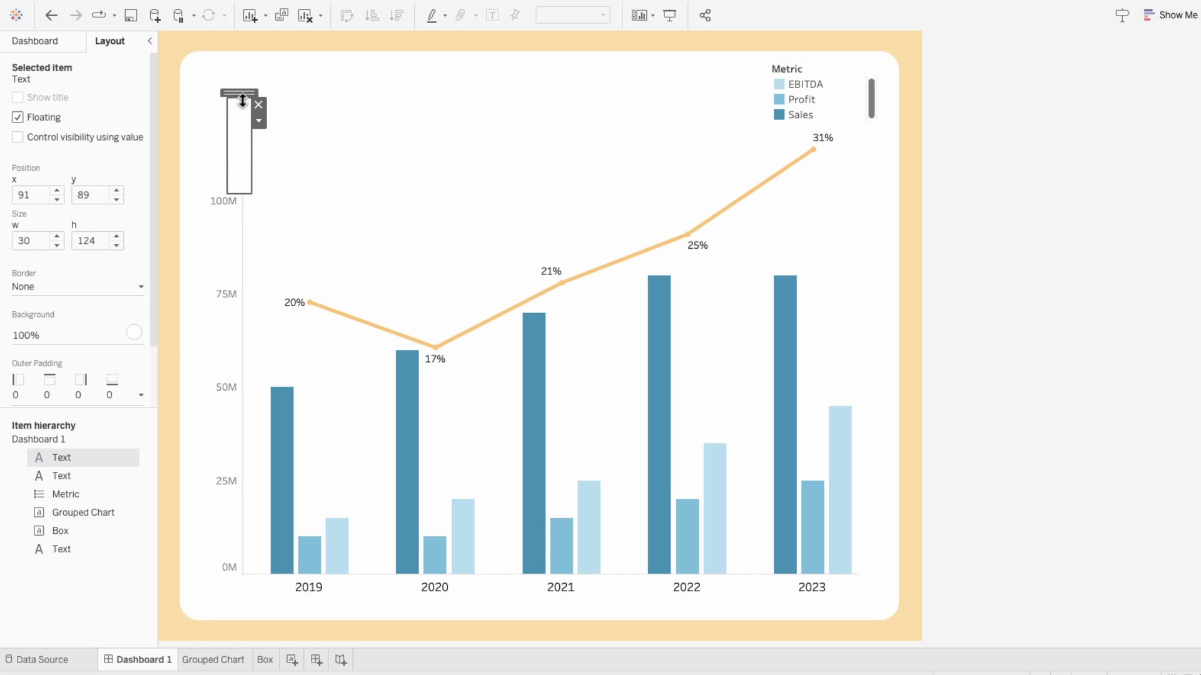
pyautogui.moveTo(243, 98); pyautogui.dragTo(241, 128)
pyautogui.click(966, 247)
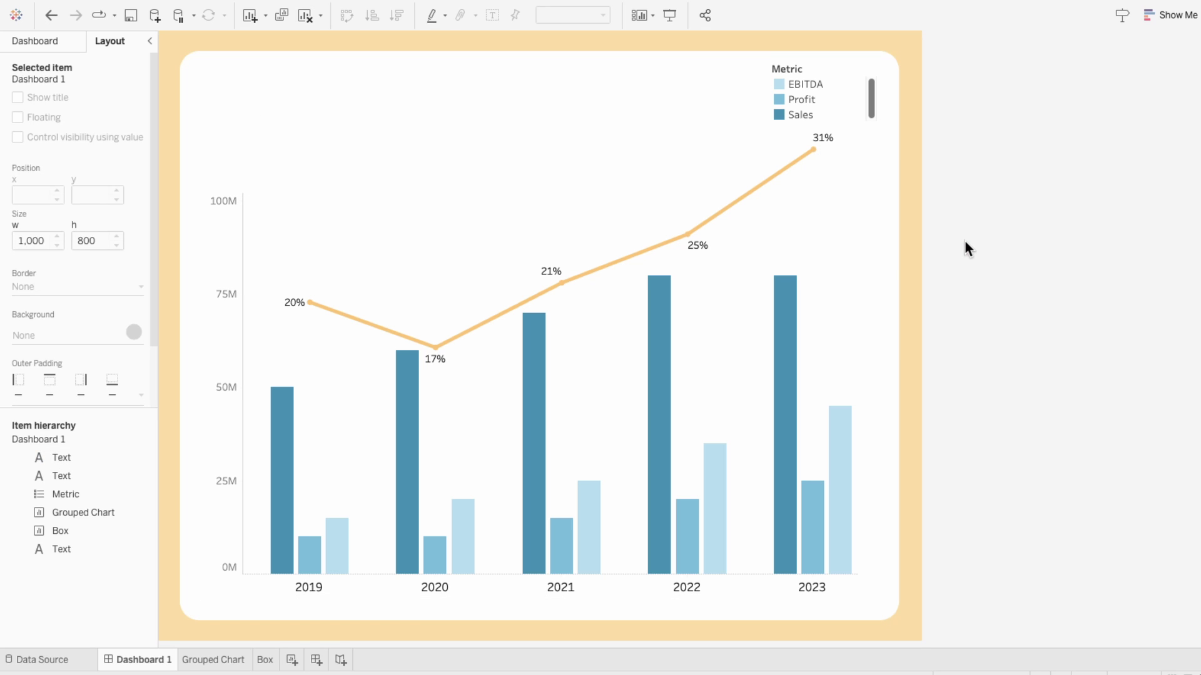
# Paste 'Grouped Financial Trends Dashboard: Five-Year Analysis of Key Financial Metrics' into the top-left box and widen it
pyautogui.click(236, 156)
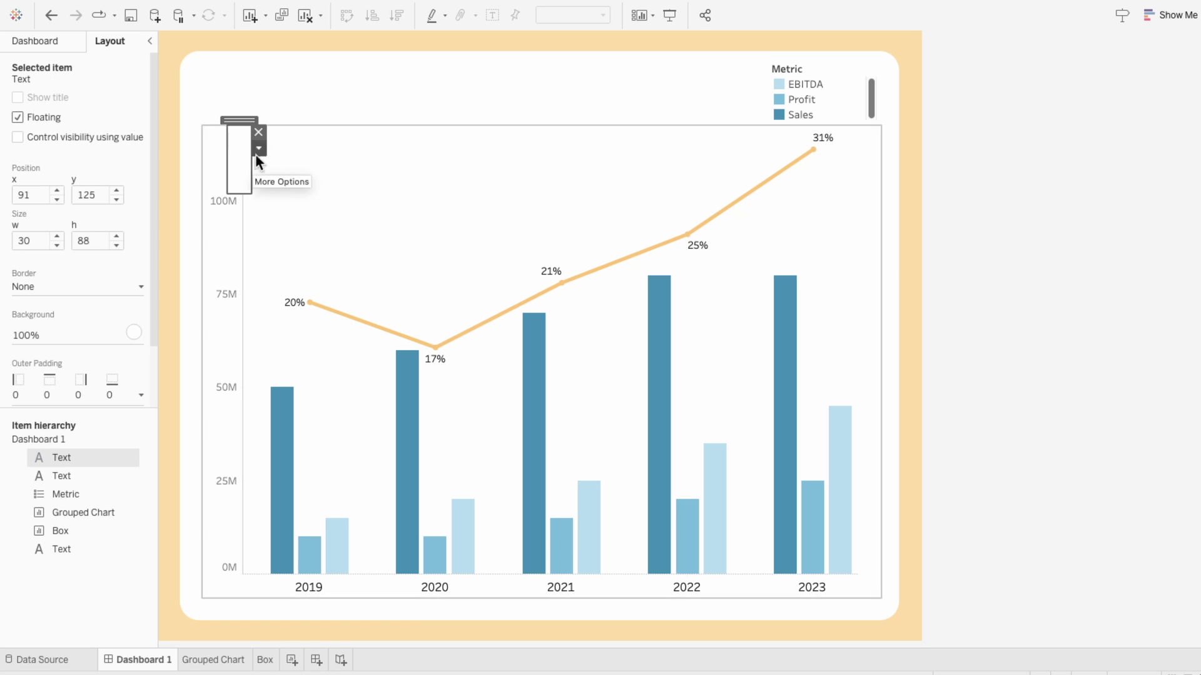
pyautogui.moveTo(259, 147); pyautogui.dragTo(260, 95)
pyautogui.click(263, 95)
pyautogui.click(273, 107)
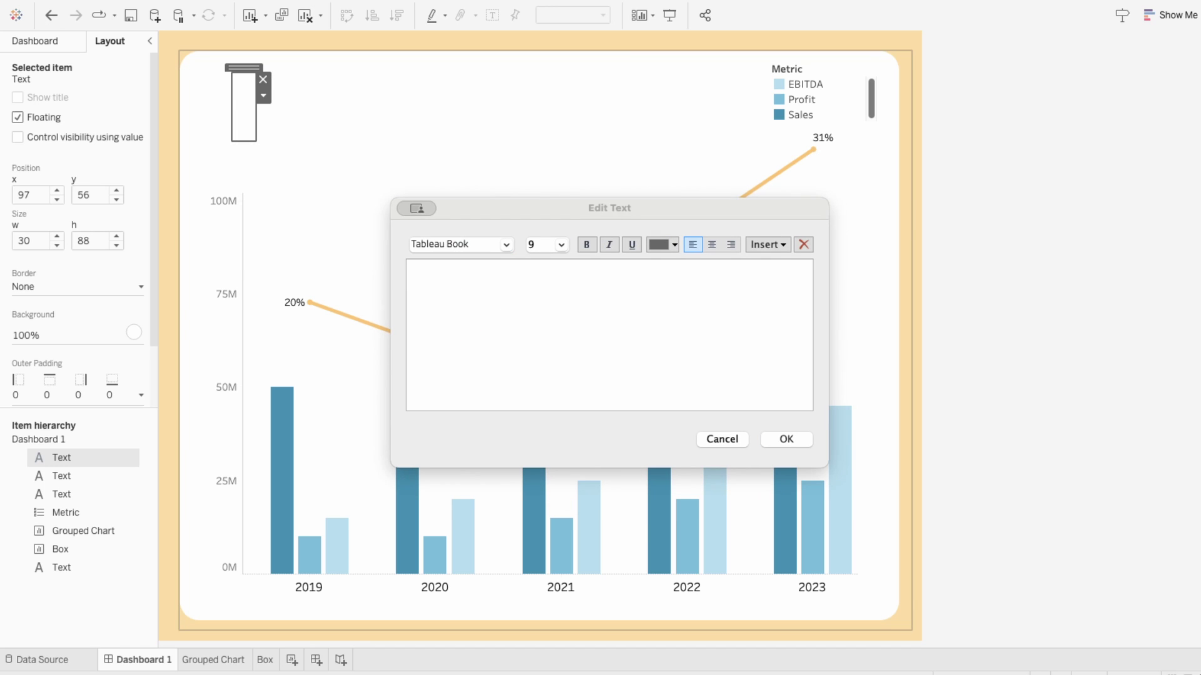
pyautogui.write('Grouped Financial Trends Dashboard: Five-Year Analysis of Key Financial Metrics')
pyautogui.click(786, 439)
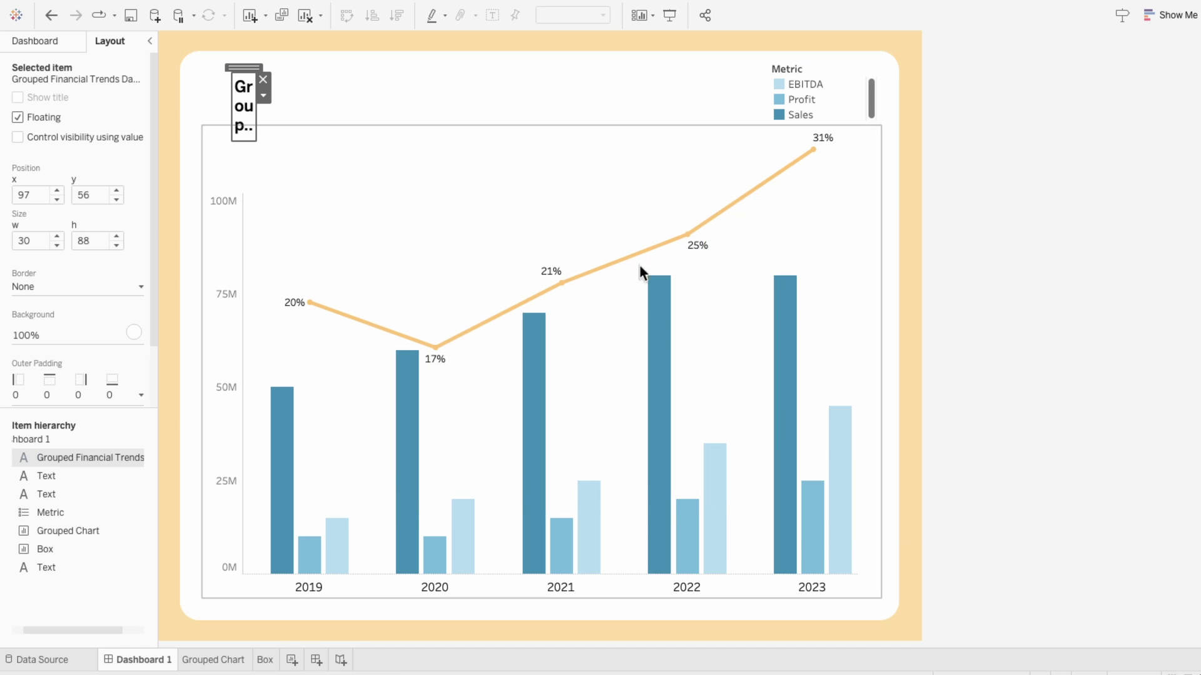
pyautogui.moveTo(313, 125); pyautogui.dragTo(565, 129)
pyautogui.click(1101, 364)
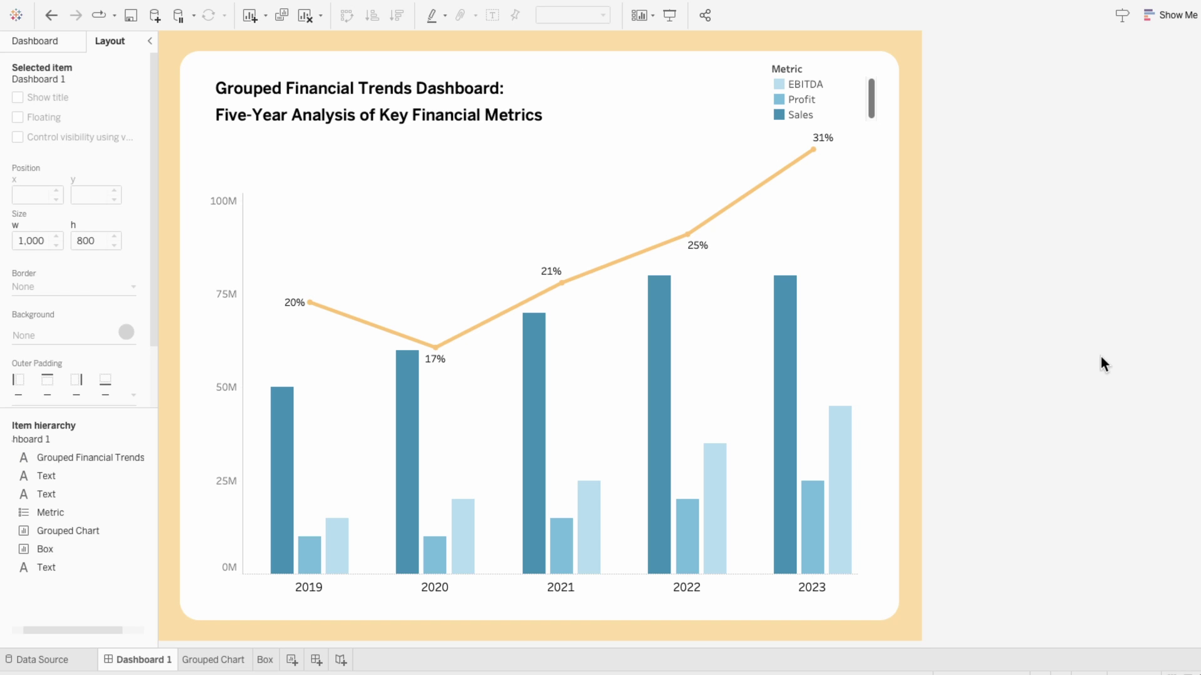
# Create two new worksheets named Colors and Names
pyautogui.click(292, 661)
pyautogui.doubleClick(294, 660)
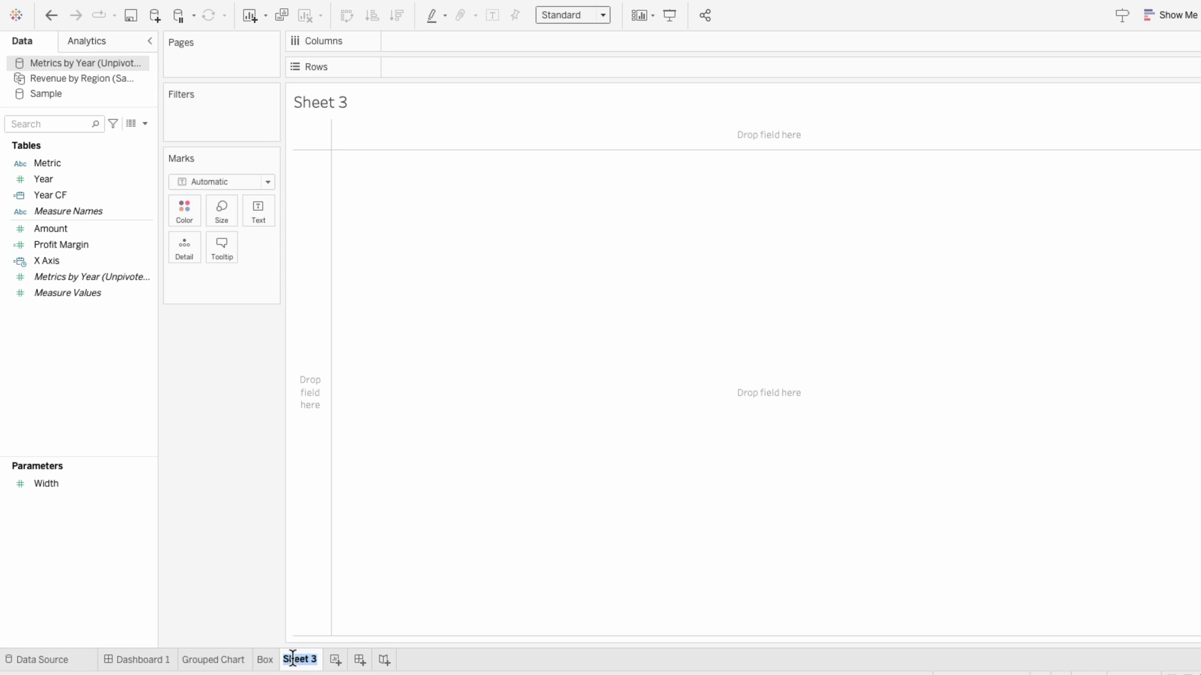
pyautogui.write('Colors')
pyautogui.press('Return')
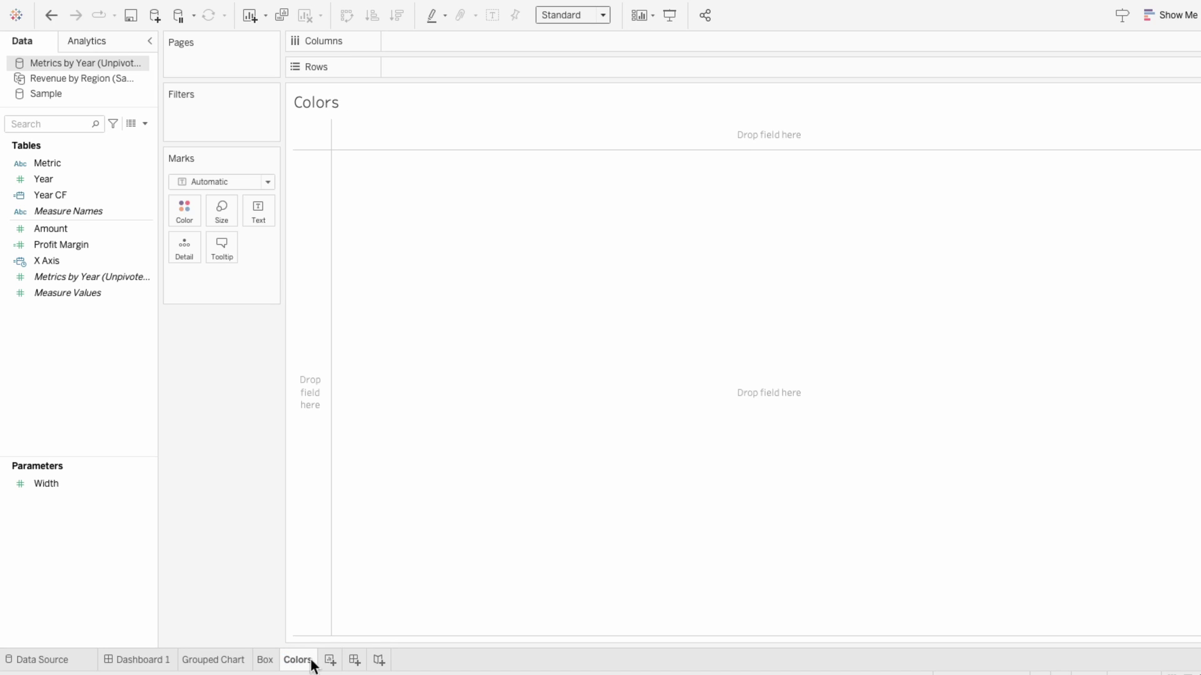
pyautogui.click(332, 661)
pyautogui.doubleClick(327, 660)
pyautogui.write('Names')
pyautogui.press('Return')
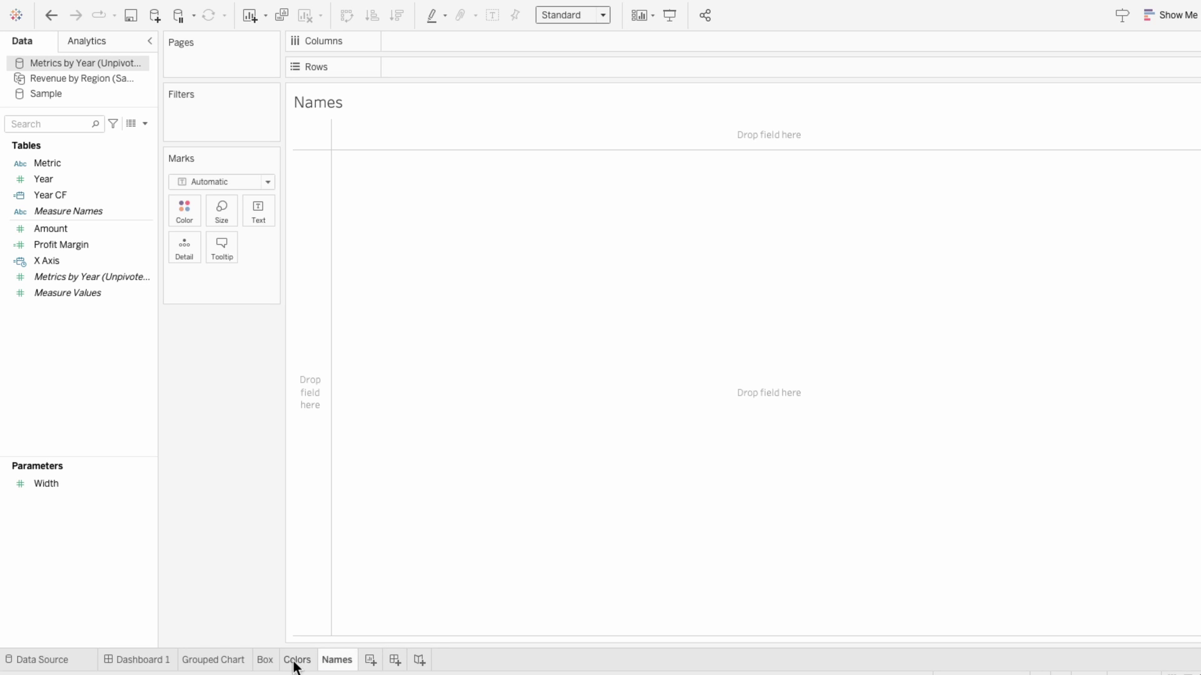
# On Names, put Metric on Rows and hide its field label
pyautogui.moveTo(94, 164); pyautogui.dragTo(442, 67)
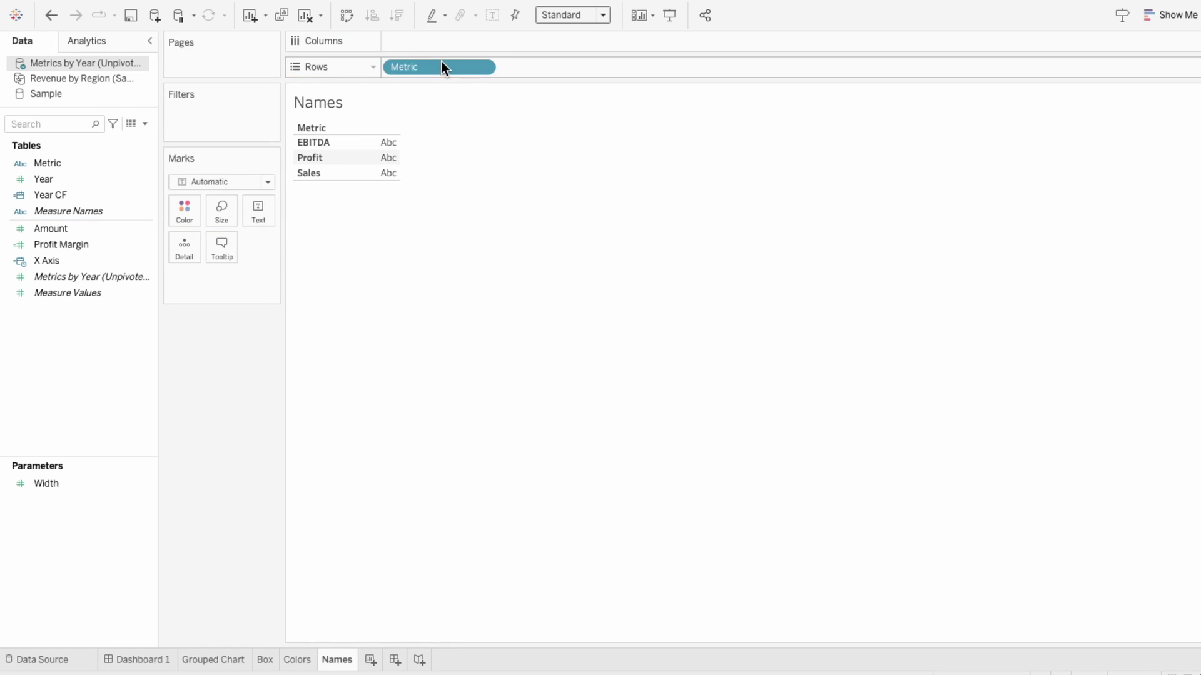
pyautogui.rightClick(325, 127)
pyautogui.click(350, 264)
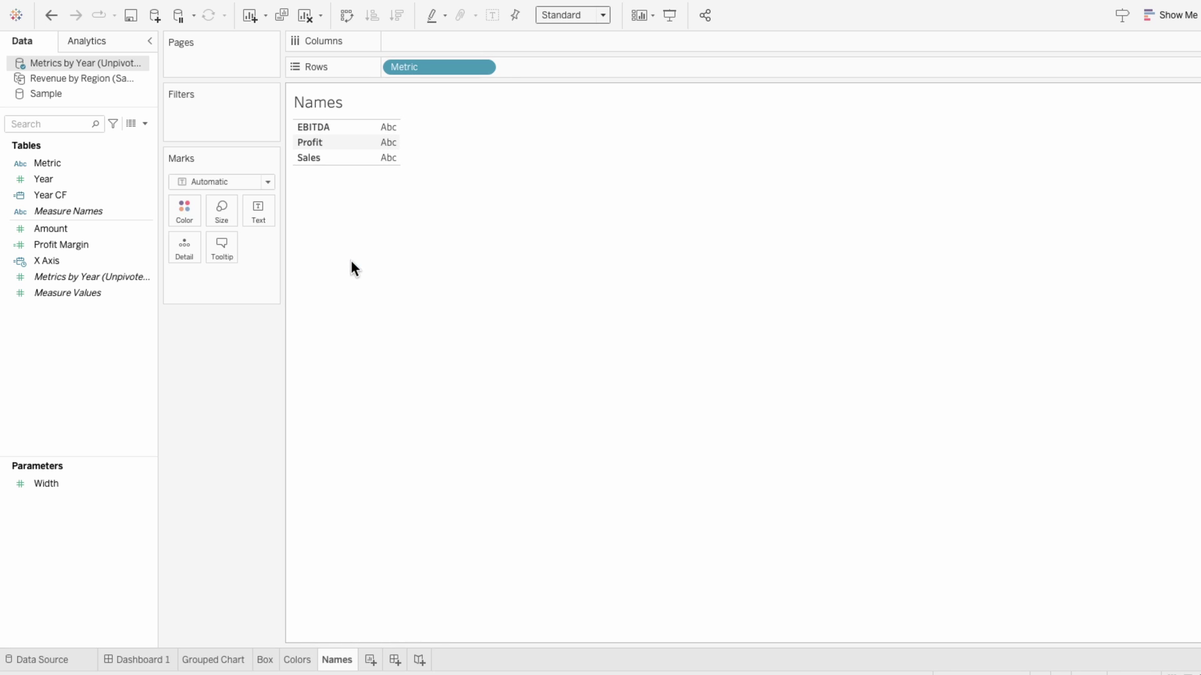
# Remove the row and header banding shading from the Names sheet
pyautogui.rightClick(383, 166)
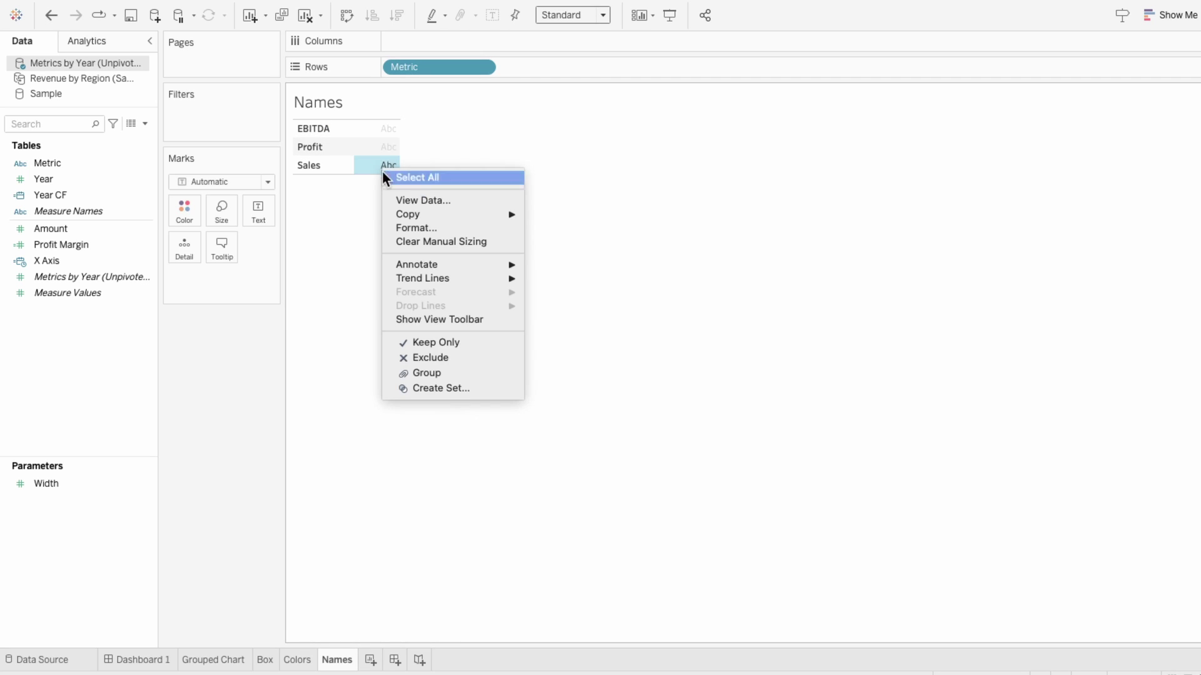
pyautogui.click(394, 227)
pyautogui.click(55, 67)
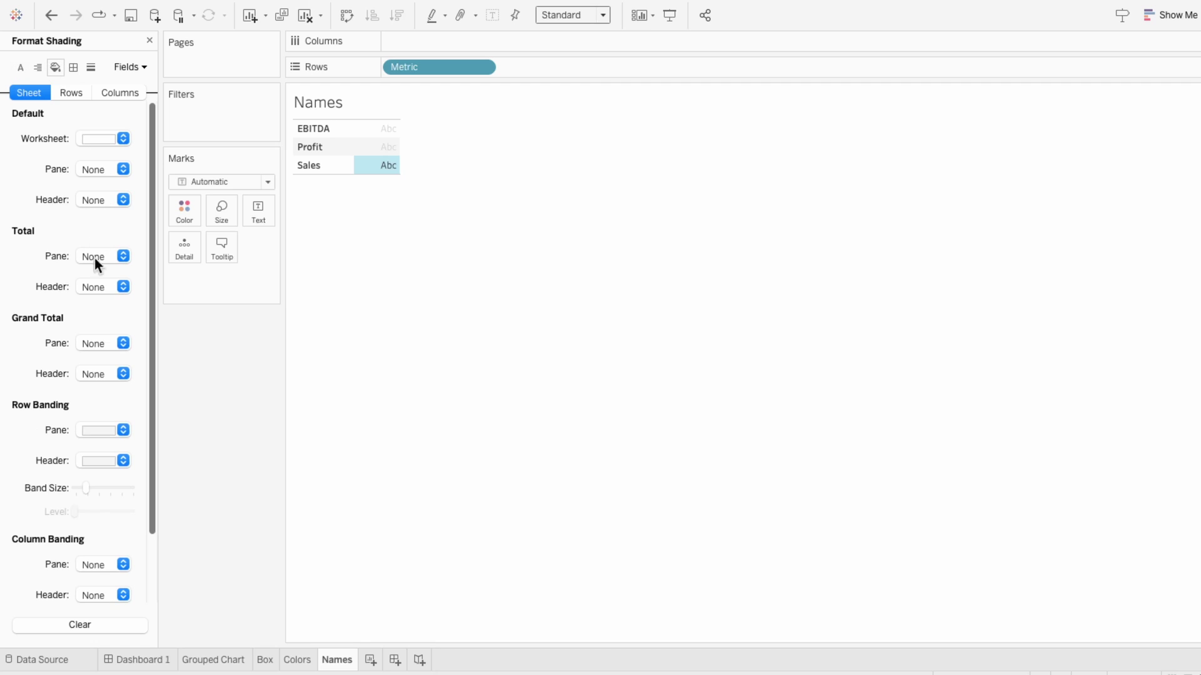
pyautogui.click(92, 432)
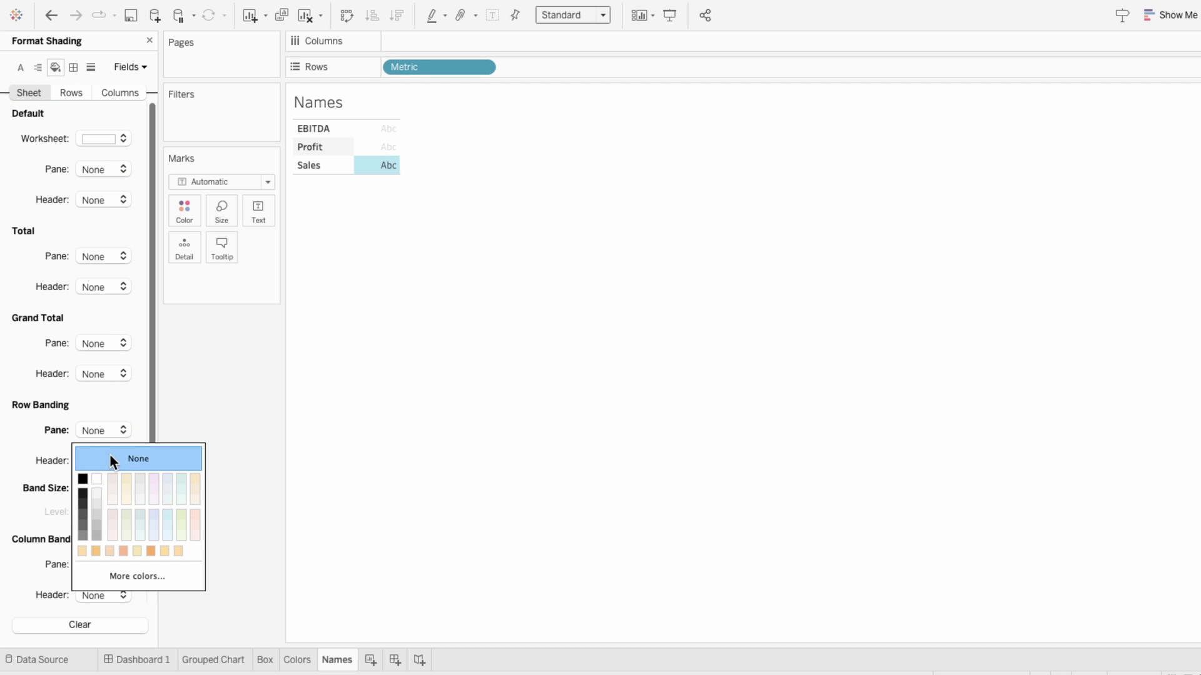
pyautogui.click(110, 454)
pyautogui.click(99, 473)
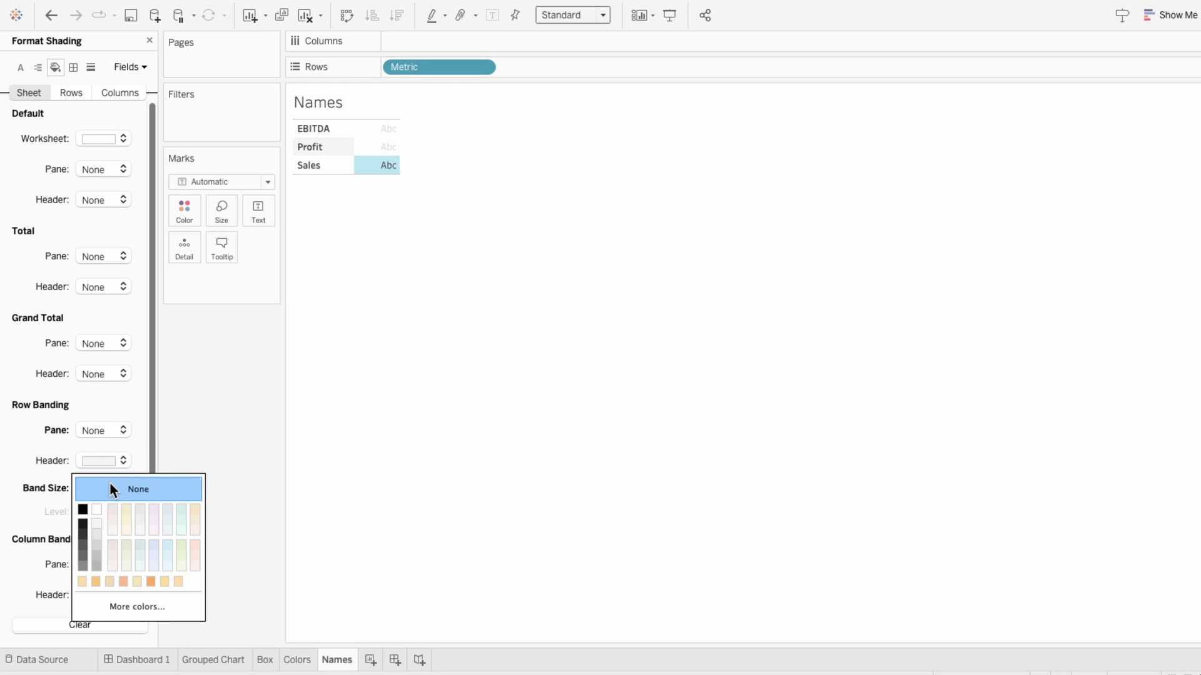
pyautogui.click(110, 487)
pyautogui.click(100, 461)
pyautogui.click(148, 41)
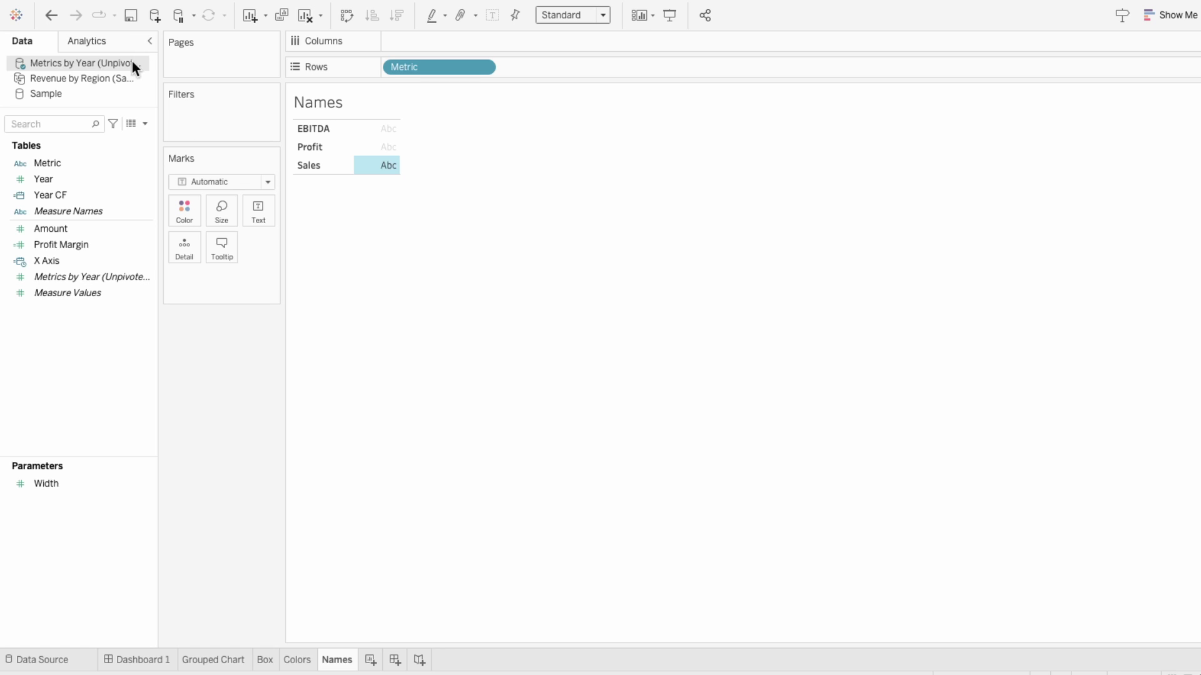
# Show the record count as white, hidden text and narrow its column
pyautogui.moveTo(70, 284); pyautogui.dragTo(221, 282)
pyautogui.click(175, 279)
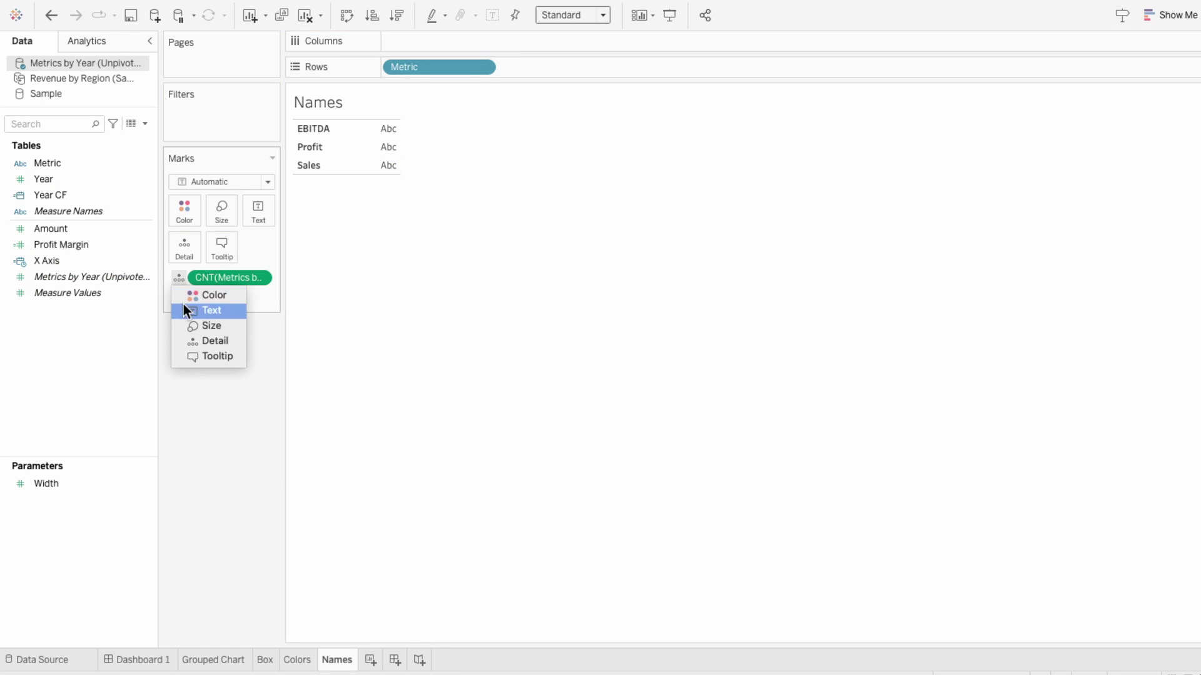
pyautogui.click(185, 309)
pyautogui.rightClick(307, 165)
pyautogui.click(337, 216)
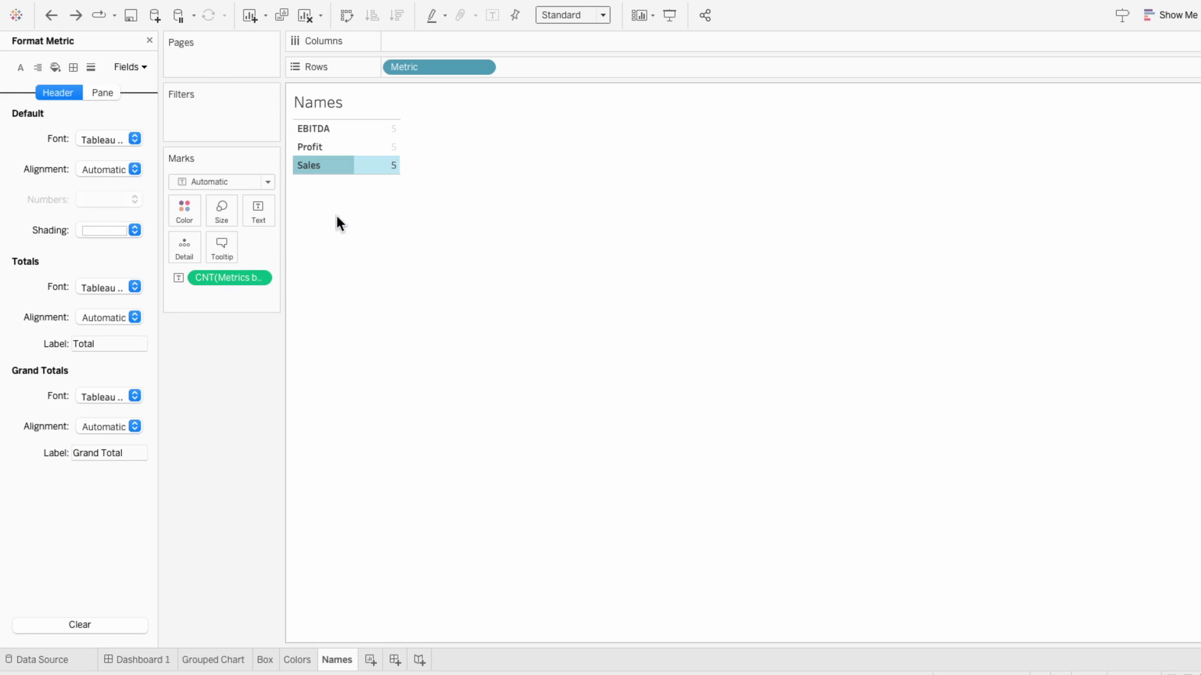
pyautogui.click(133, 67)
pyautogui.click(135, 81)
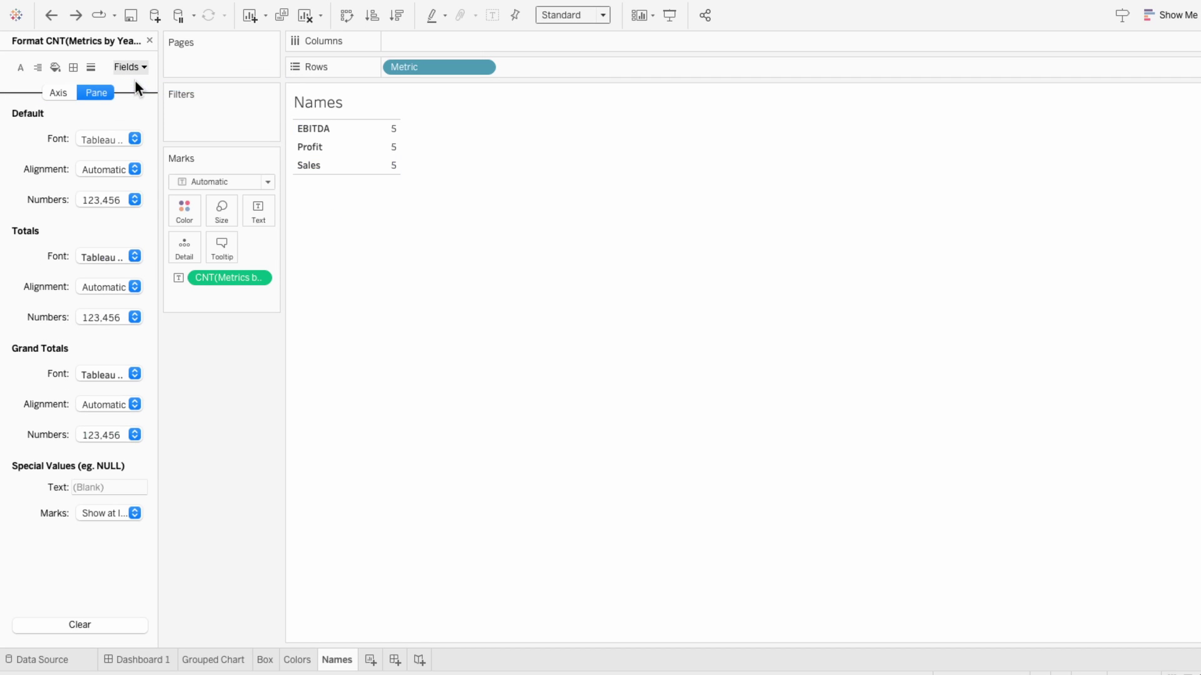
pyautogui.click(127, 139)
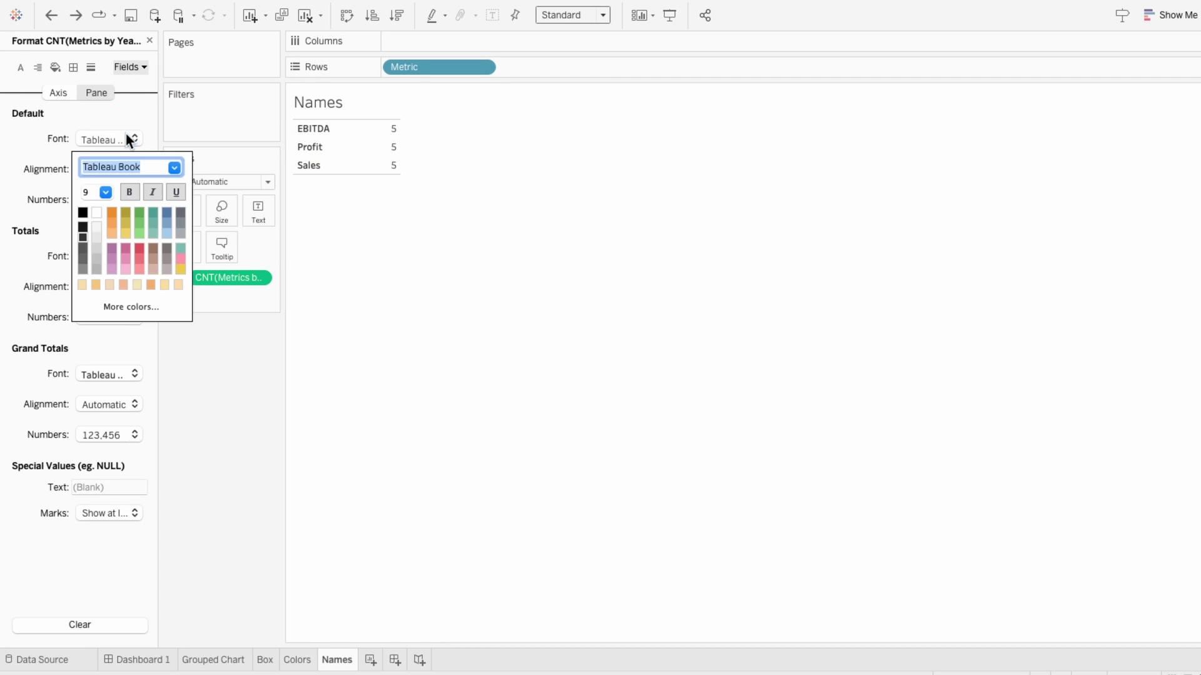
pyautogui.click(97, 210)
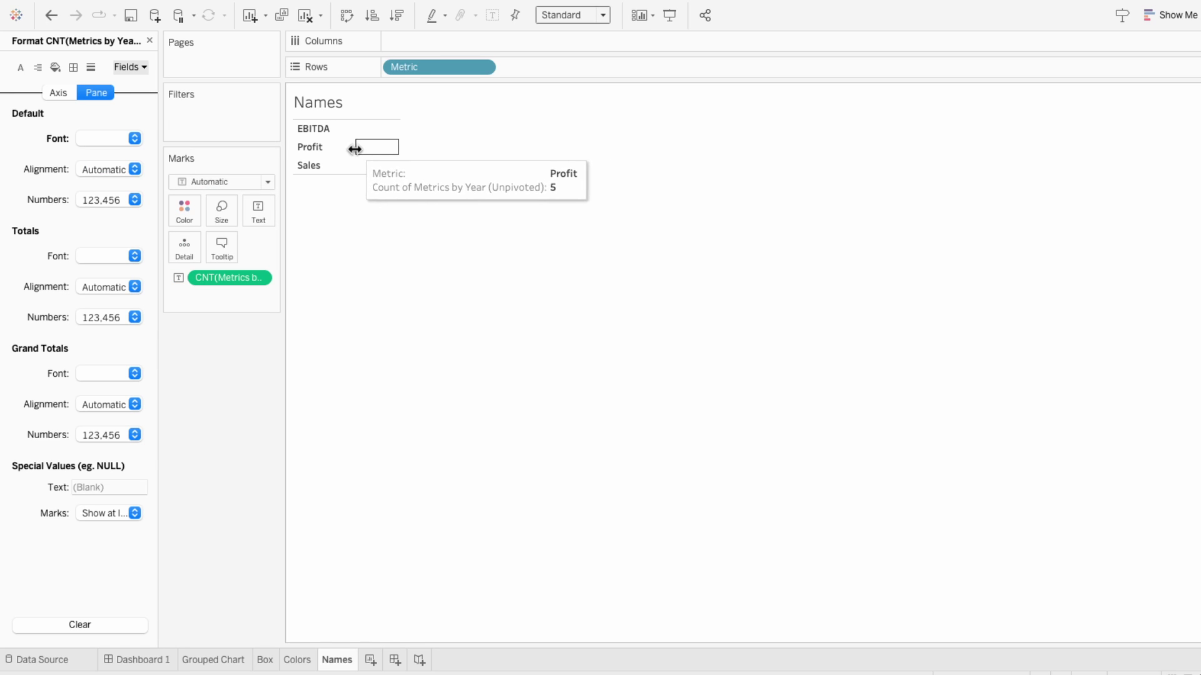
pyautogui.moveTo(400, 148); pyautogui.dragTo(369, 150)
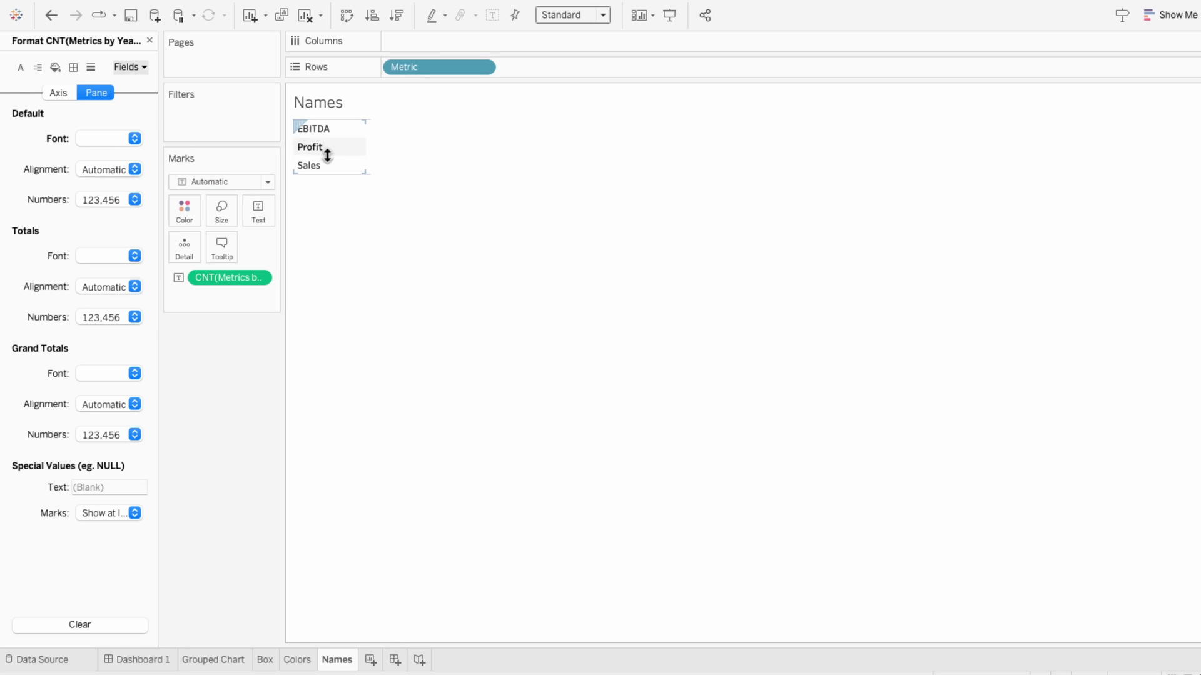
# Remove the row dividers from the Names sheet
pyautogui.click(74, 67)
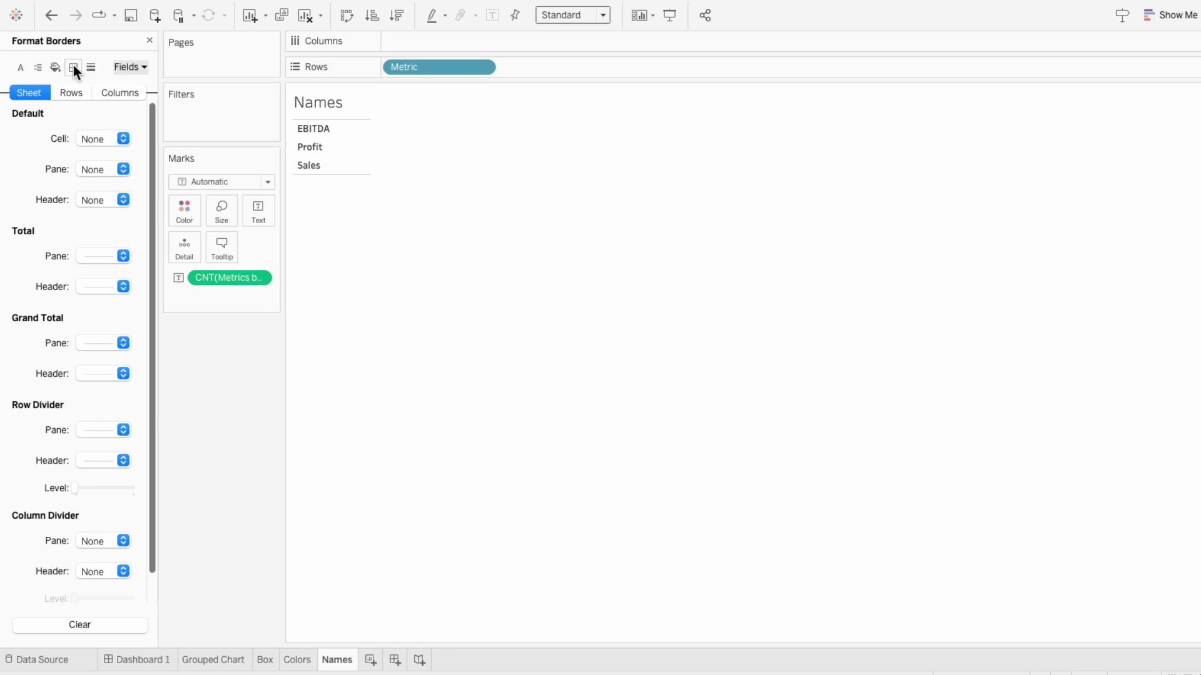
pyautogui.click(91, 428)
pyautogui.click(101, 452)
pyautogui.click(296, 322)
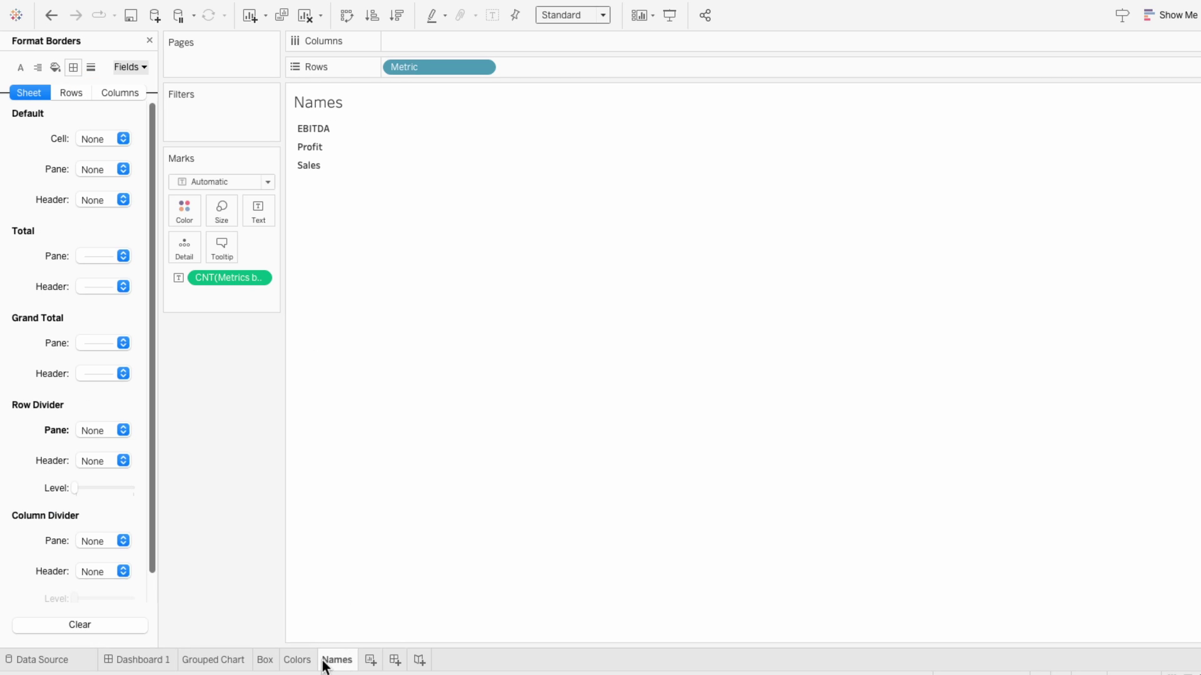
# On the Colors sheet, put Metric on Rows and colour the marks by Metric
pyautogui.click(299, 660)
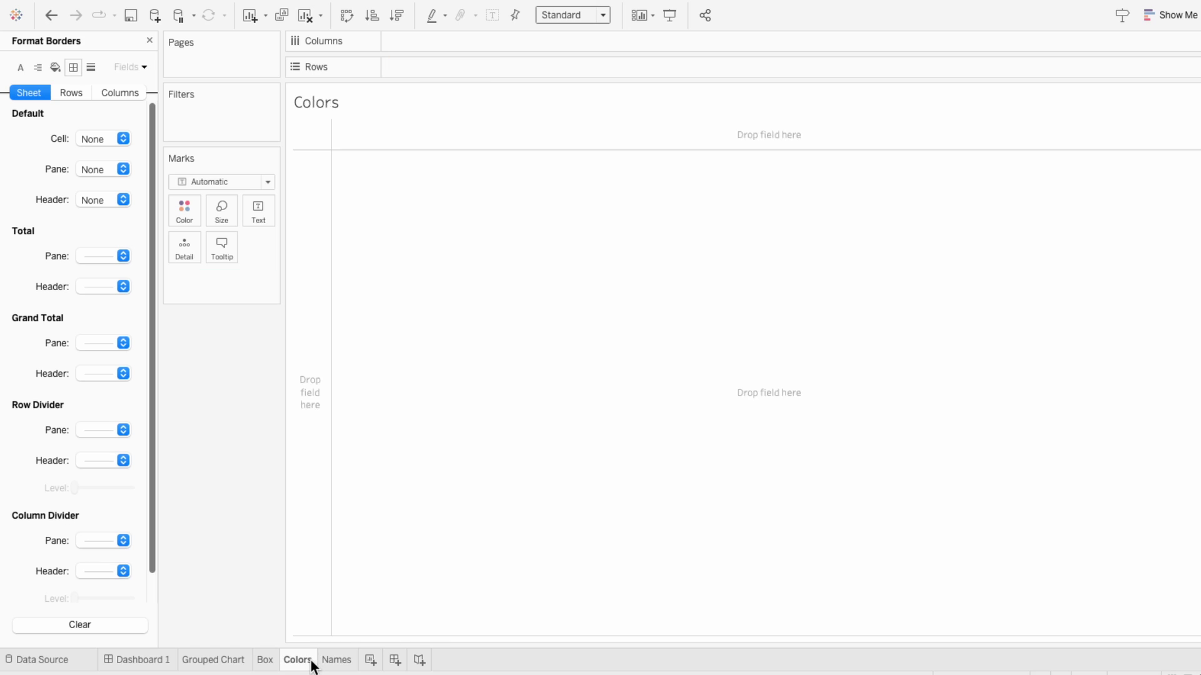
pyautogui.click(149, 40)
pyautogui.click(47, 164)
pyautogui.moveTo(49, 163); pyautogui.dragTo(415, 73)
pyautogui.moveTo(100, 168); pyautogui.dragTo(233, 290)
pyautogui.click(180, 279)
pyautogui.click(193, 302)
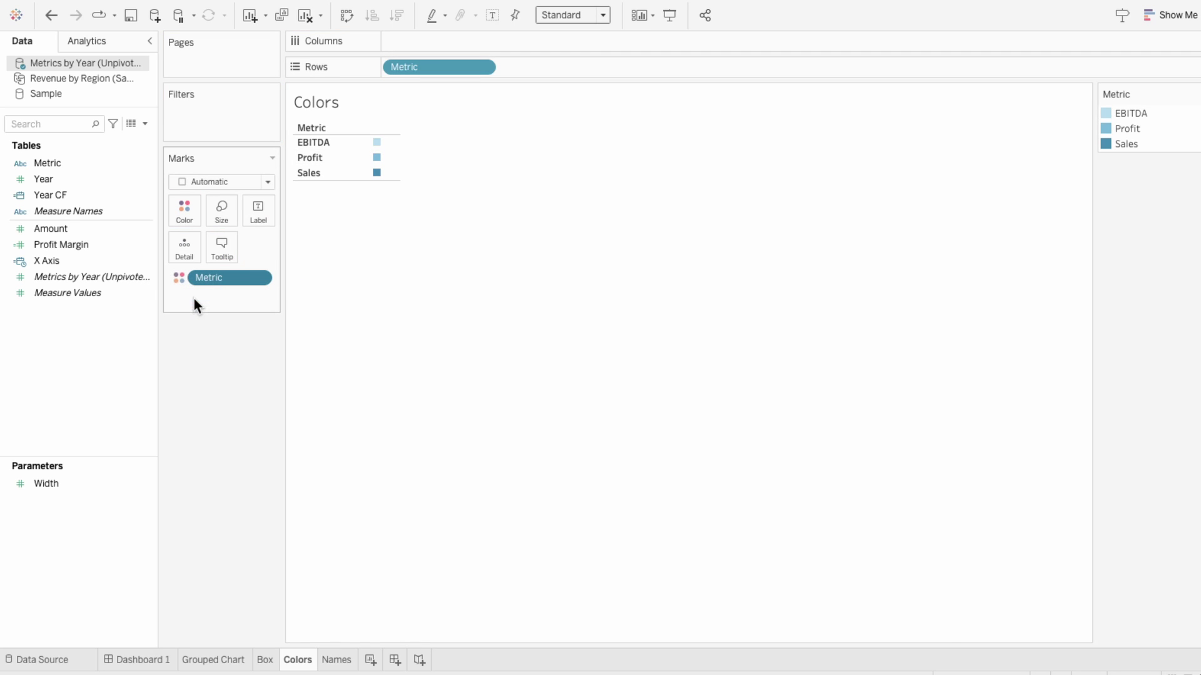
# Hide the Metric row labels, enlarge the rows, and draw the marks as circles
pyautogui.rightClick(403, 73)
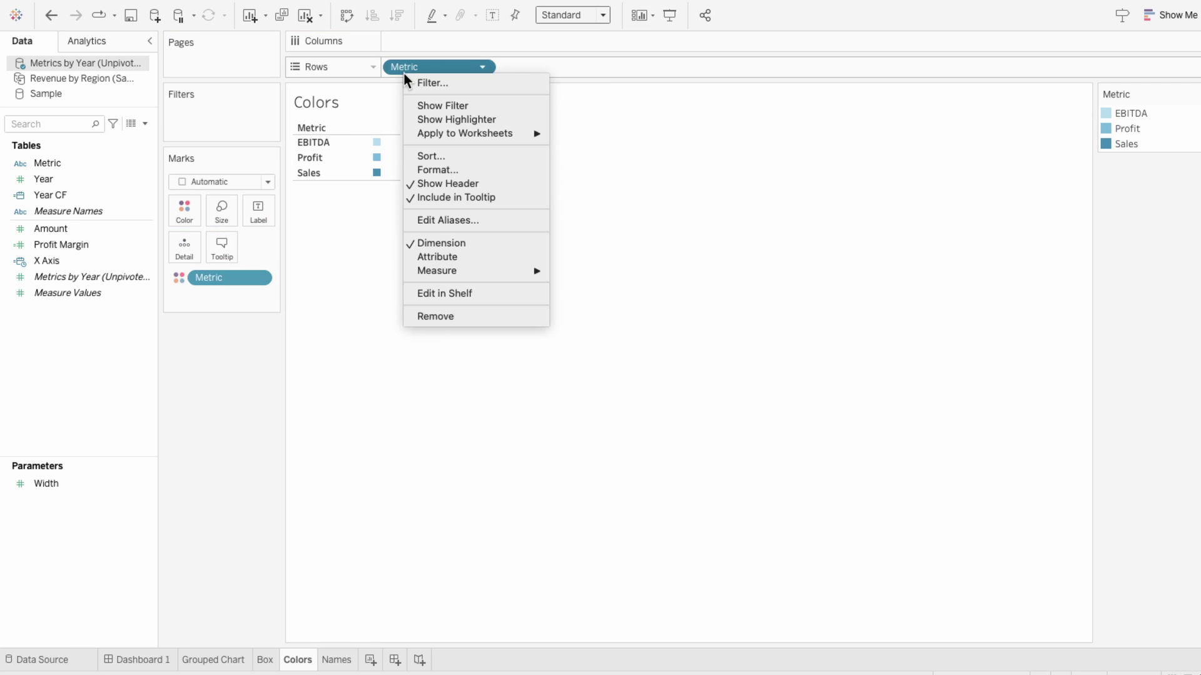
pyautogui.click(437, 182)
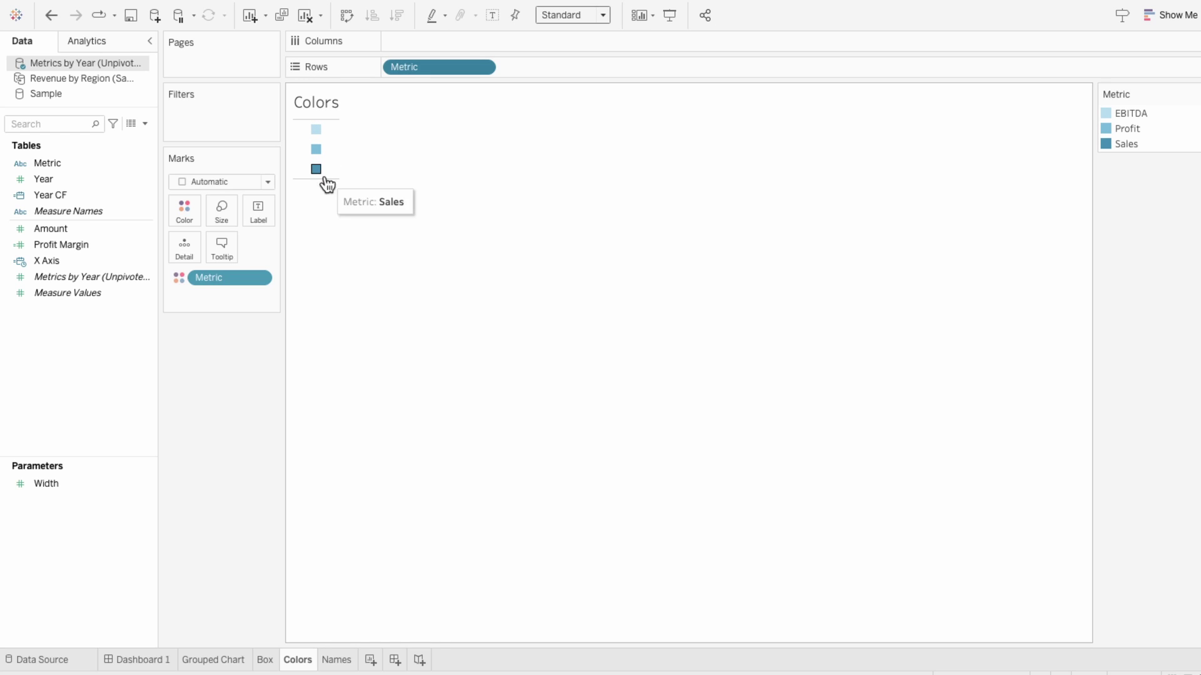
pyautogui.hotkey('ctrl', 'Up')
pyautogui.click(222, 181)
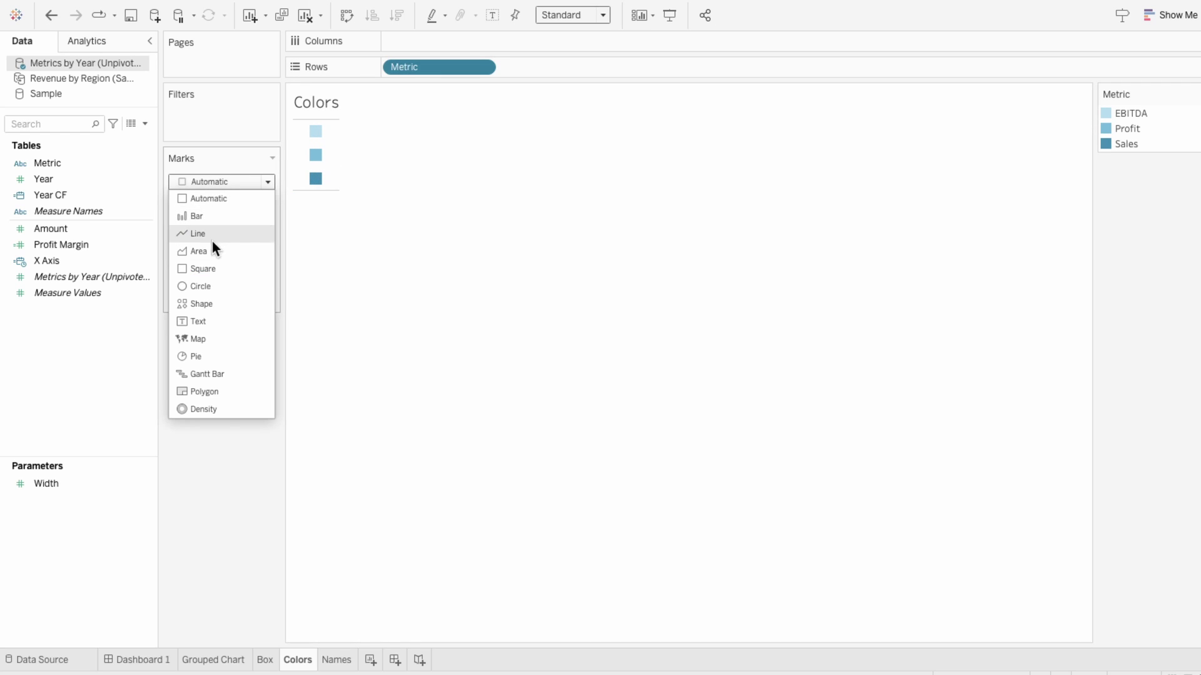
pyautogui.click(209, 286)
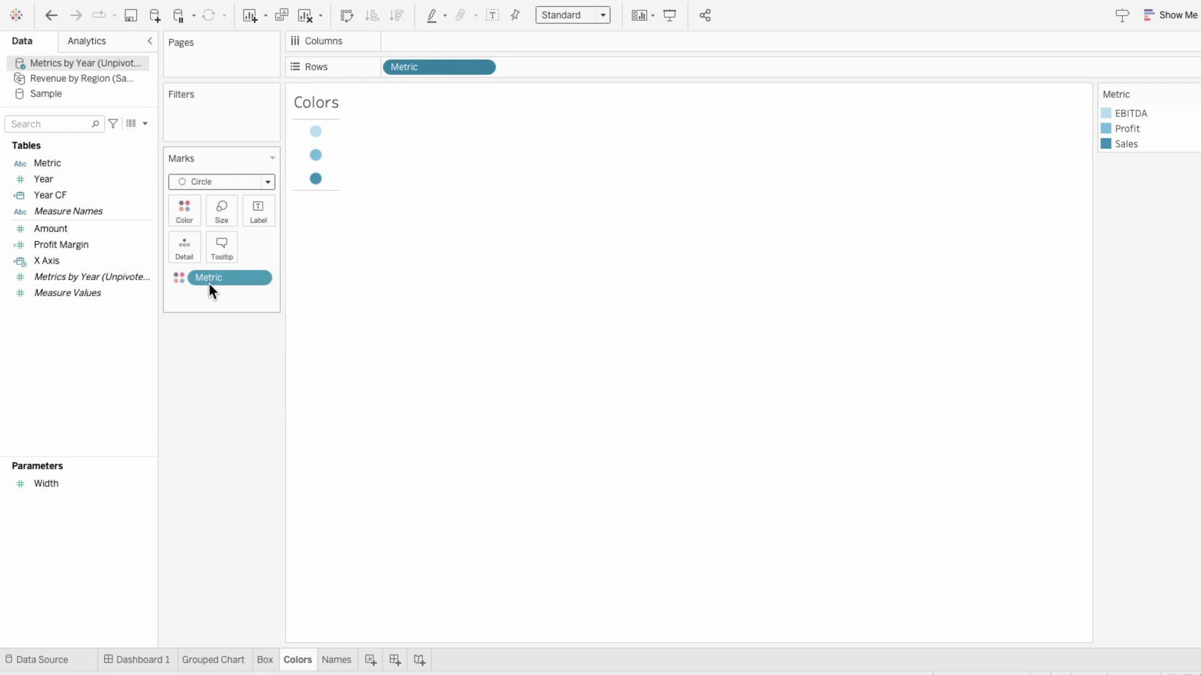
# Set the row divider pane to None and make the circles slightly larger
pyautogui.rightClick(316, 179)
pyautogui.click(329, 236)
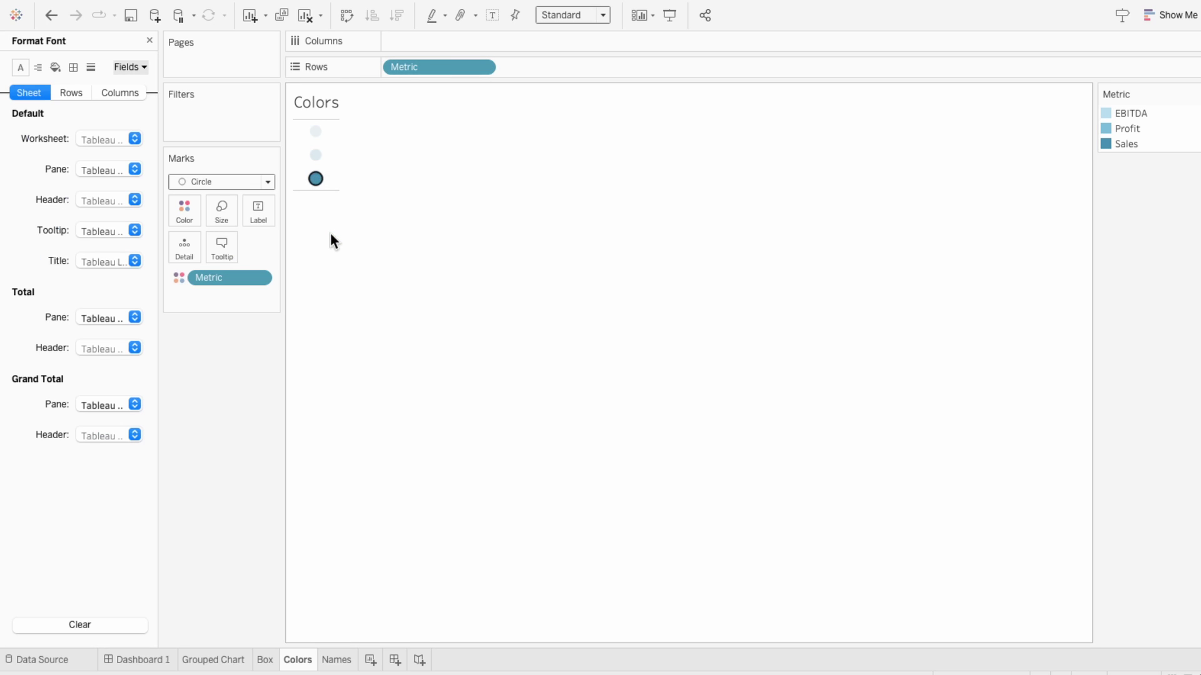
pyautogui.click(73, 66)
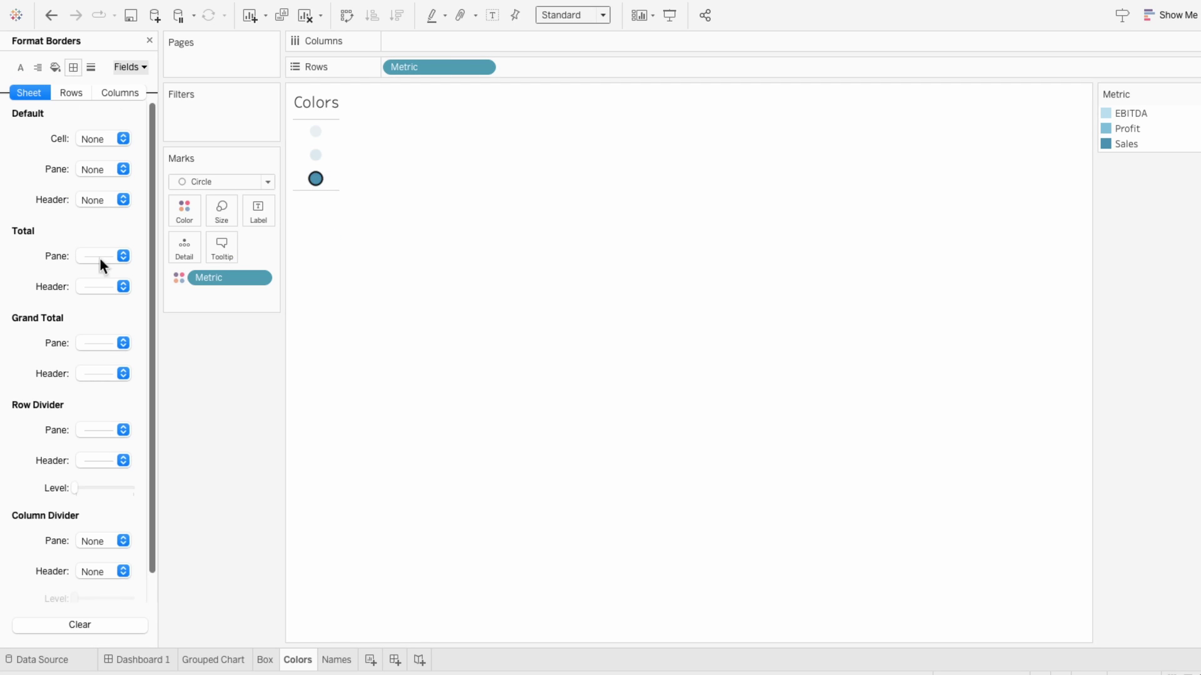
pyautogui.click(105, 430)
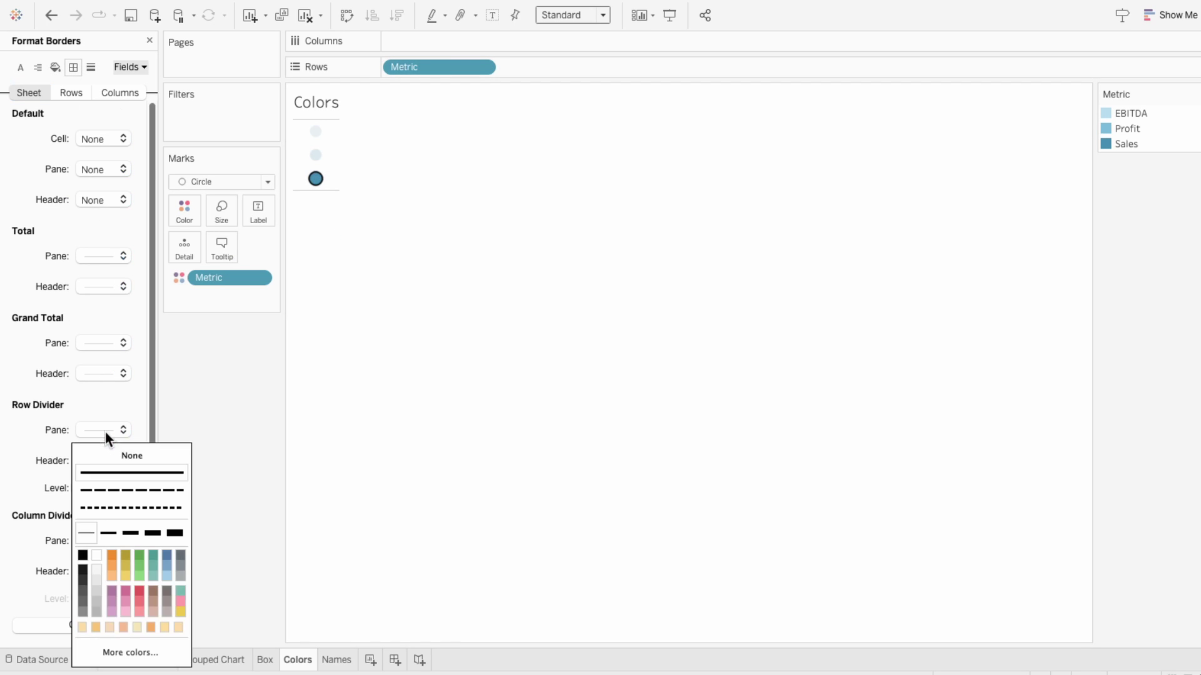
pyautogui.click(150, 41)
pyautogui.click(222, 211)
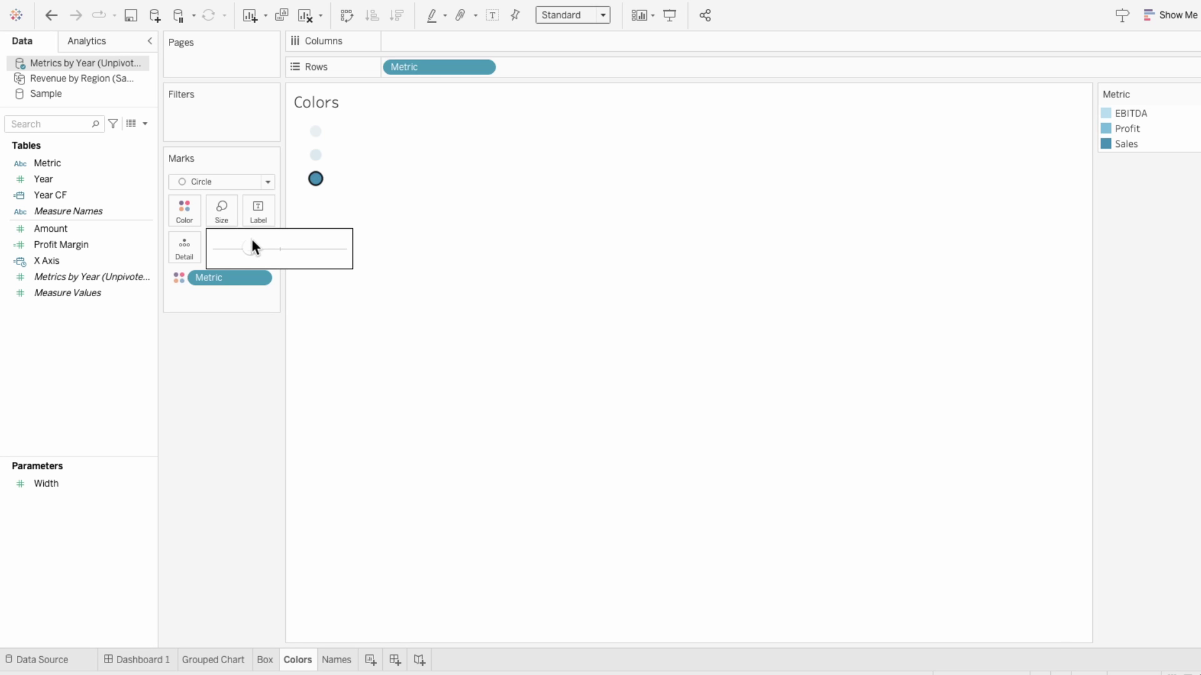
pyautogui.moveTo(252, 241); pyautogui.dragTo(257, 244)
pyautogui.click(375, 237)
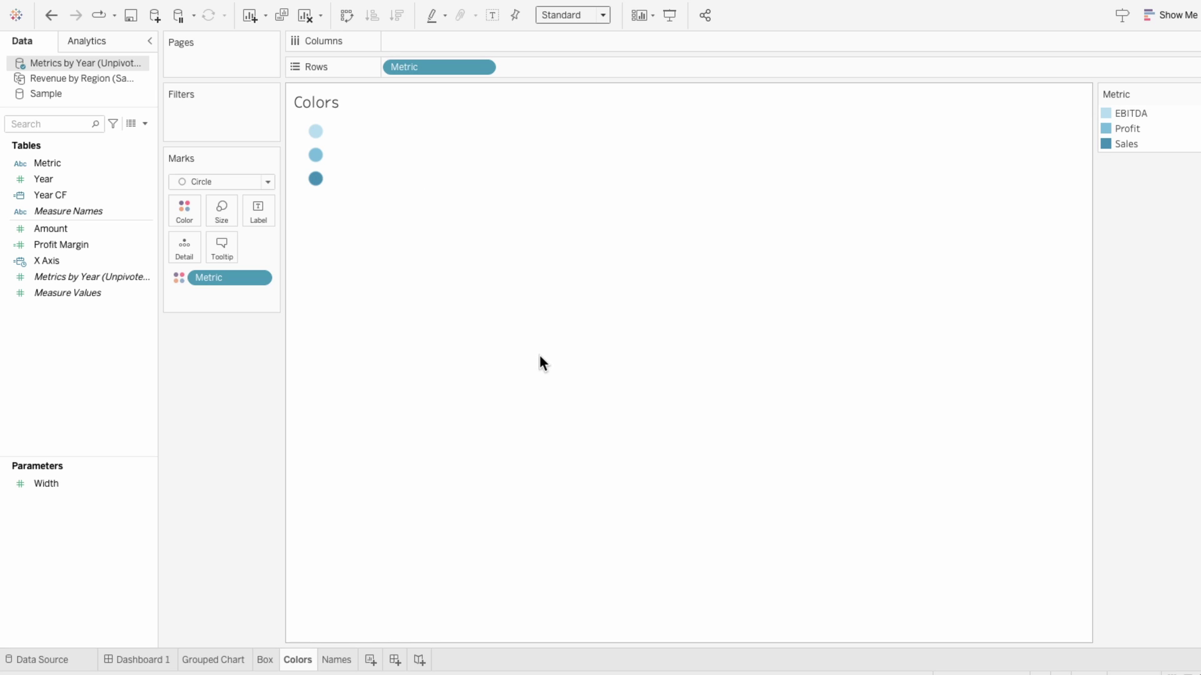
# Float the Colors sheet on Dashboard 1 without its title, shrunk at the top right
pyautogui.click(160, 660)
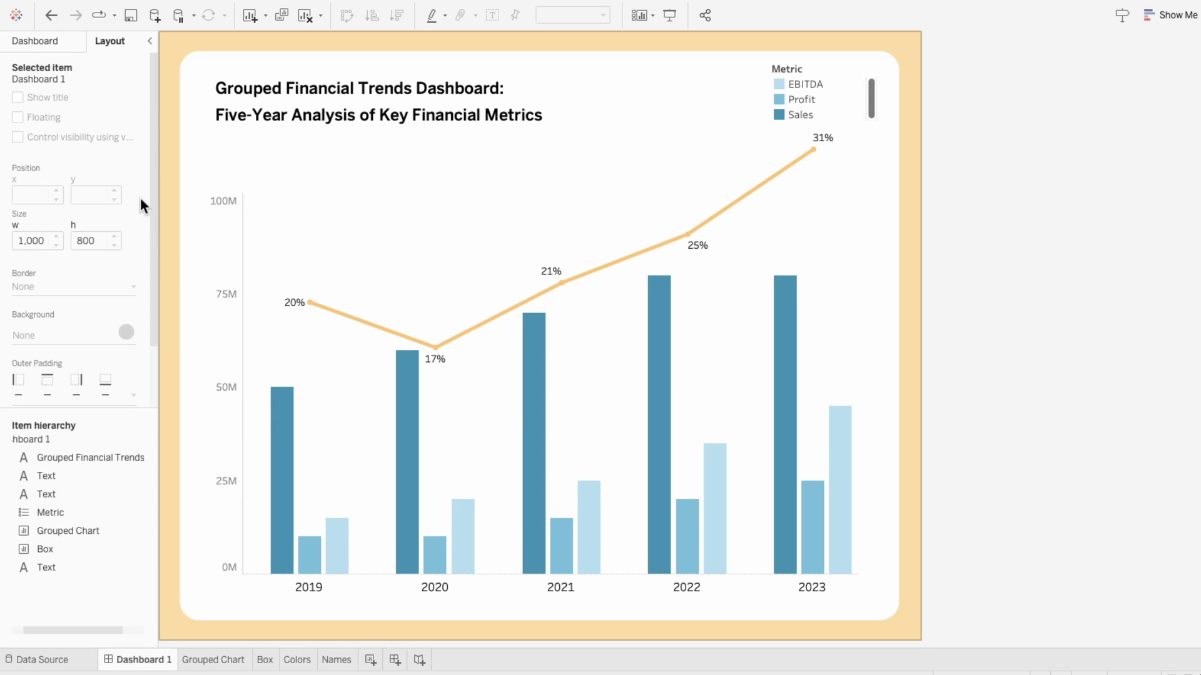
pyautogui.click(43, 46)
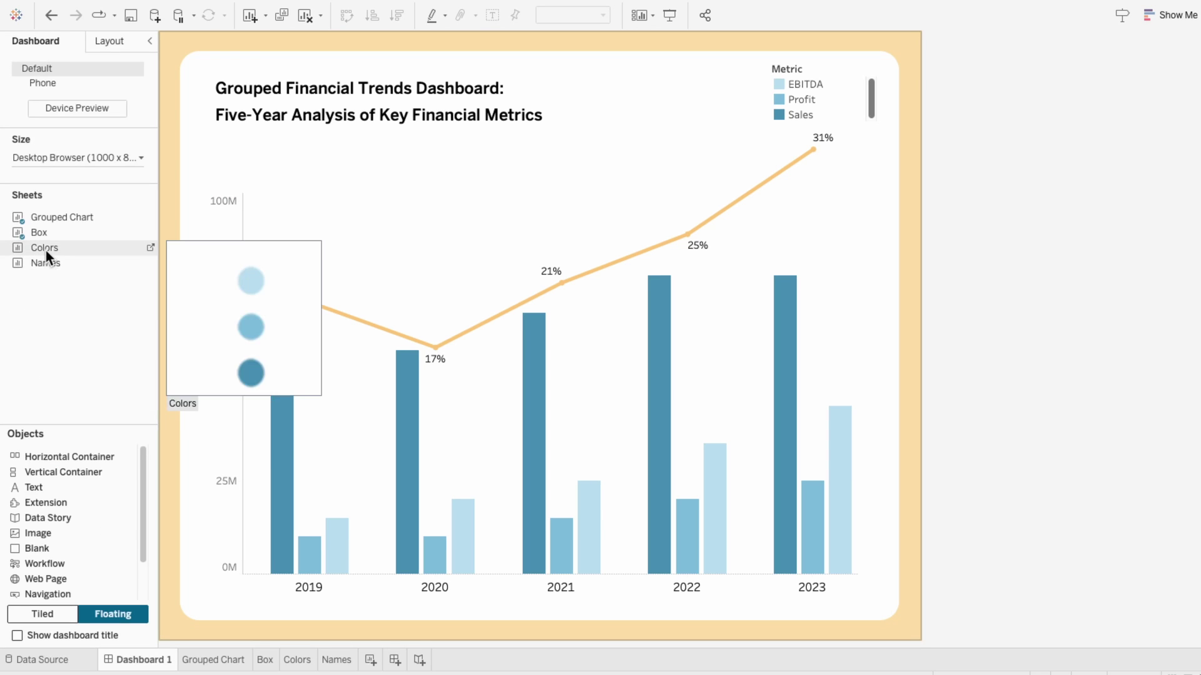
pyautogui.moveTo(47, 251); pyautogui.dragTo(275, 66)
pyautogui.rightClick(290, 106)
pyautogui.click(316, 144)
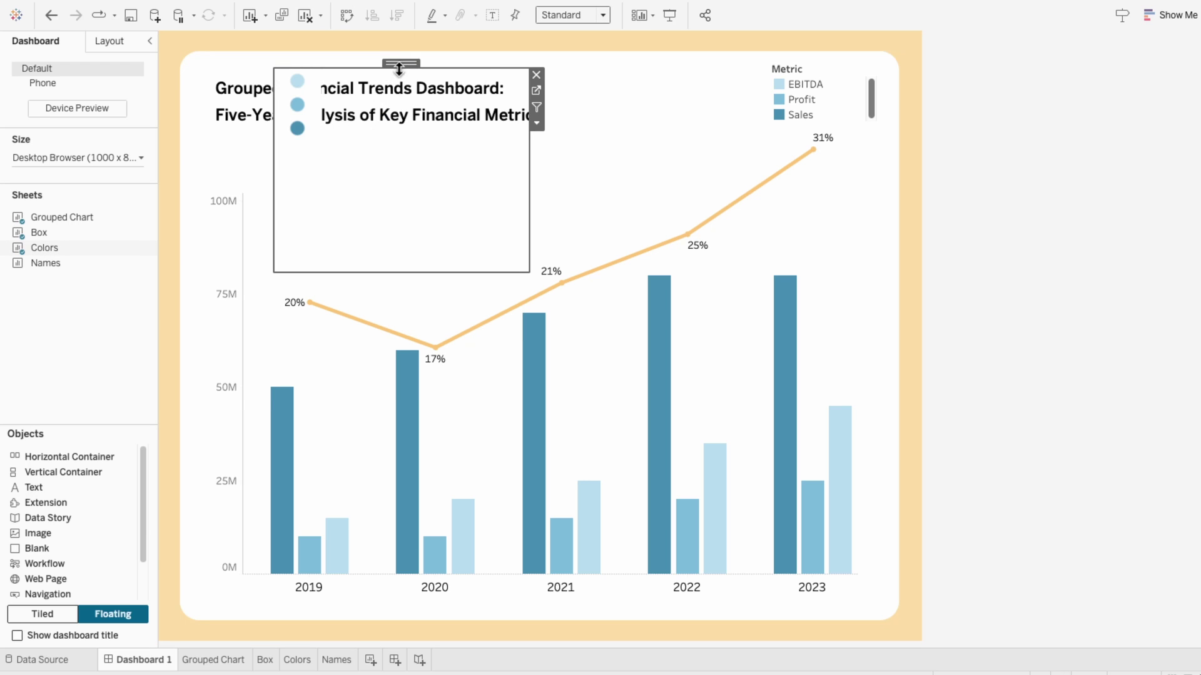
pyautogui.moveTo(412, 58); pyautogui.dragTo(807, 58)
pyautogui.moveTo(907, 249); pyautogui.dragTo(730, 171)
# Add the Names labels beside the circles and delete the old Metric legend
pyautogui.moveTo(45, 262); pyautogui.dragTo(847, 58)
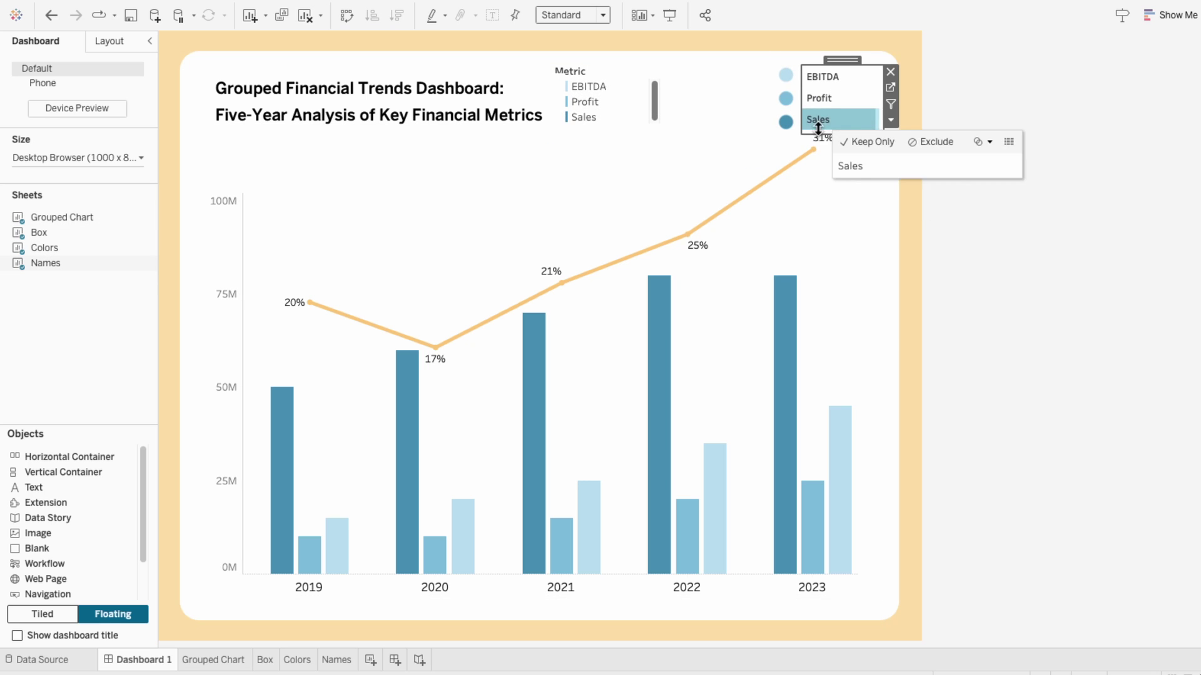
pyautogui.click(739, 100)
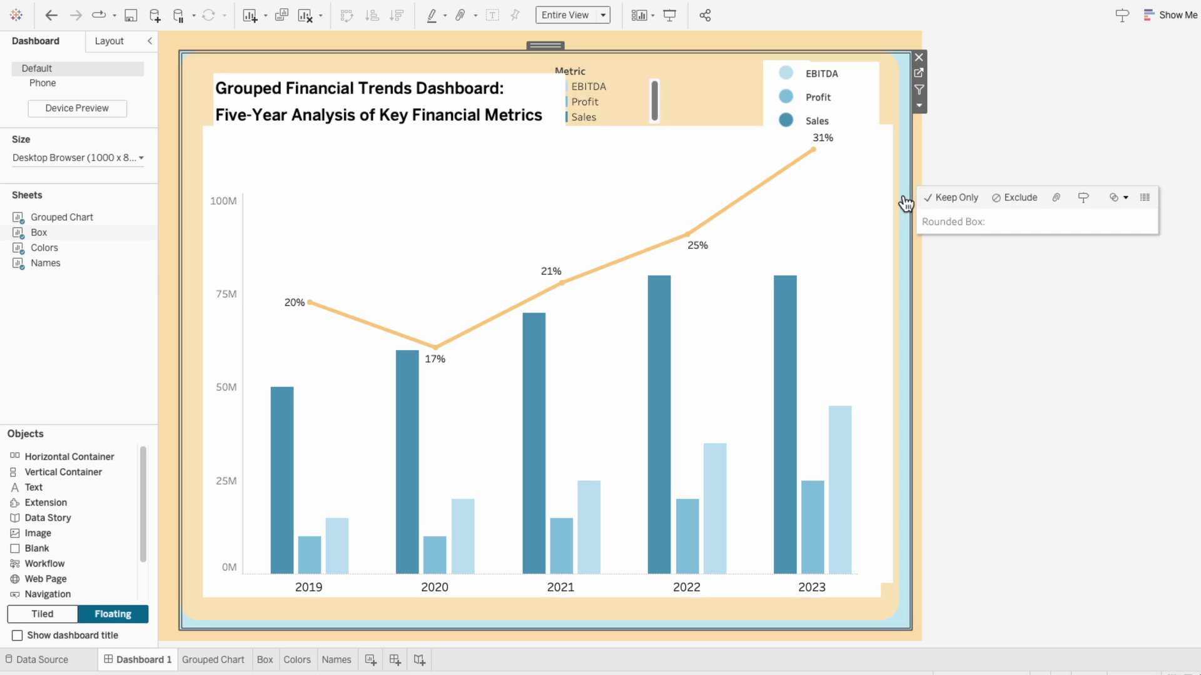
pyautogui.moveTo(605, 60); pyautogui.dragTo(714, 62)
pyautogui.press('Delete')
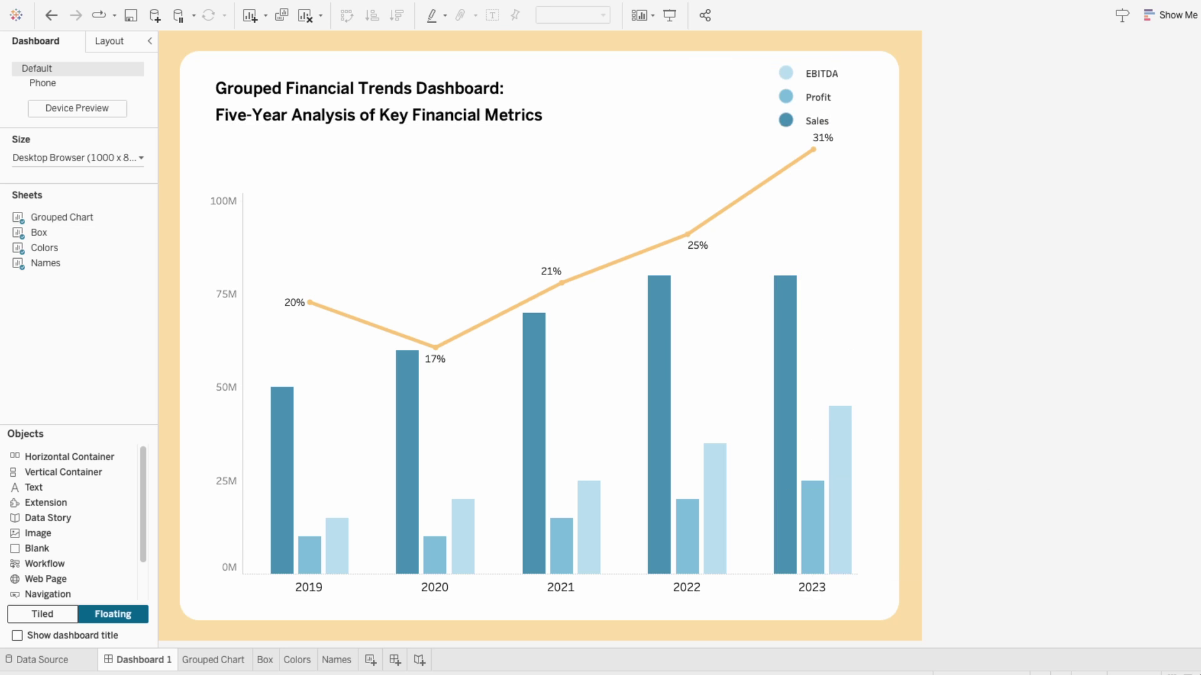
# Create a new worksheet named Colors 2
pyautogui.click(371, 661)
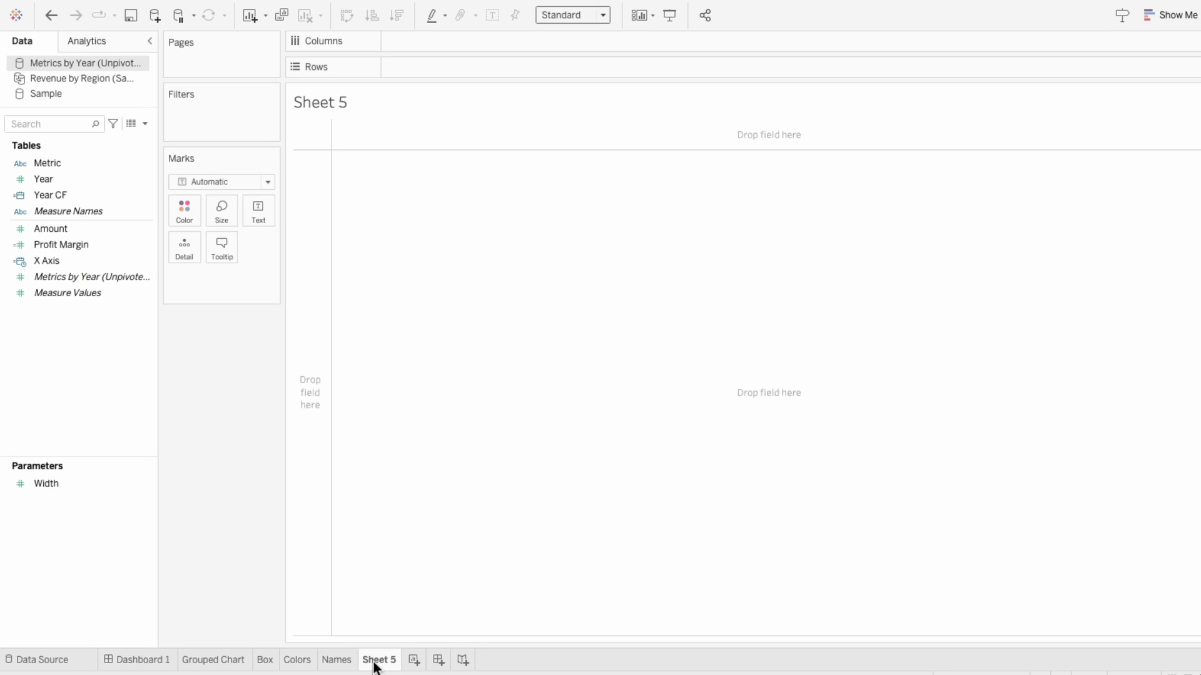
pyautogui.doubleClick(375, 661)
pyautogui.write('Colors 2')
pyautogui.press('Return')
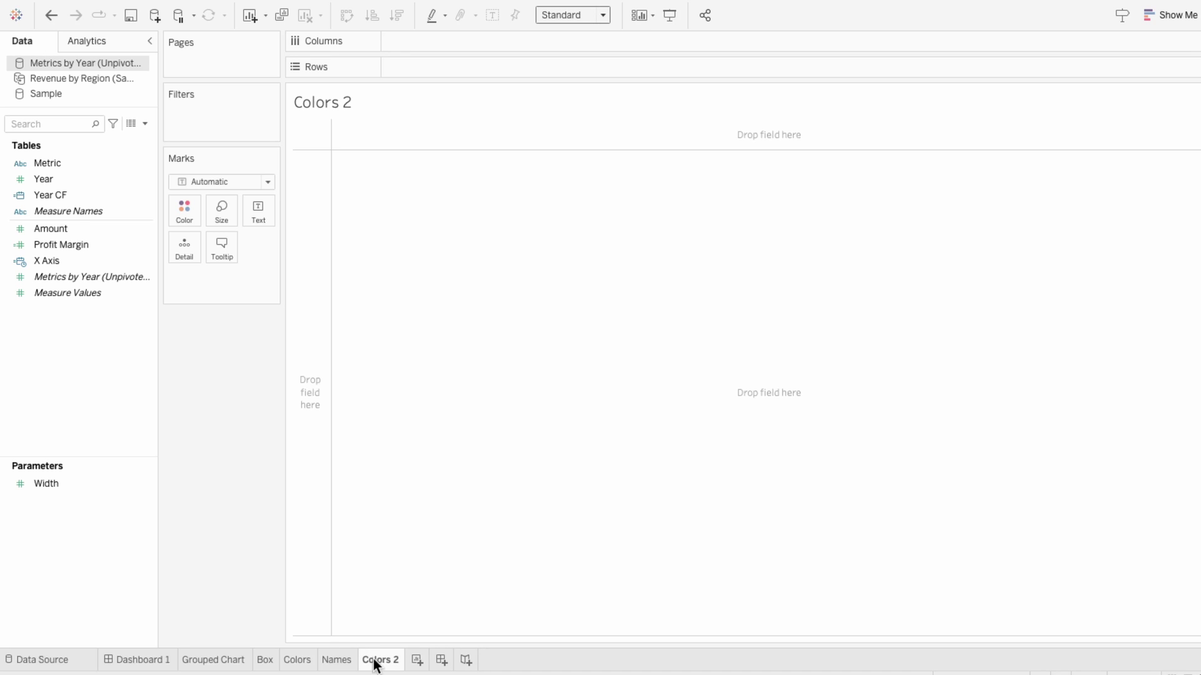
# Colour the mark by discrete Profit Margin and draw it as a circle
pyautogui.moveTo(60, 244); pyautogui.dragTo(230, 277)
pyautogui.click(185, 277)
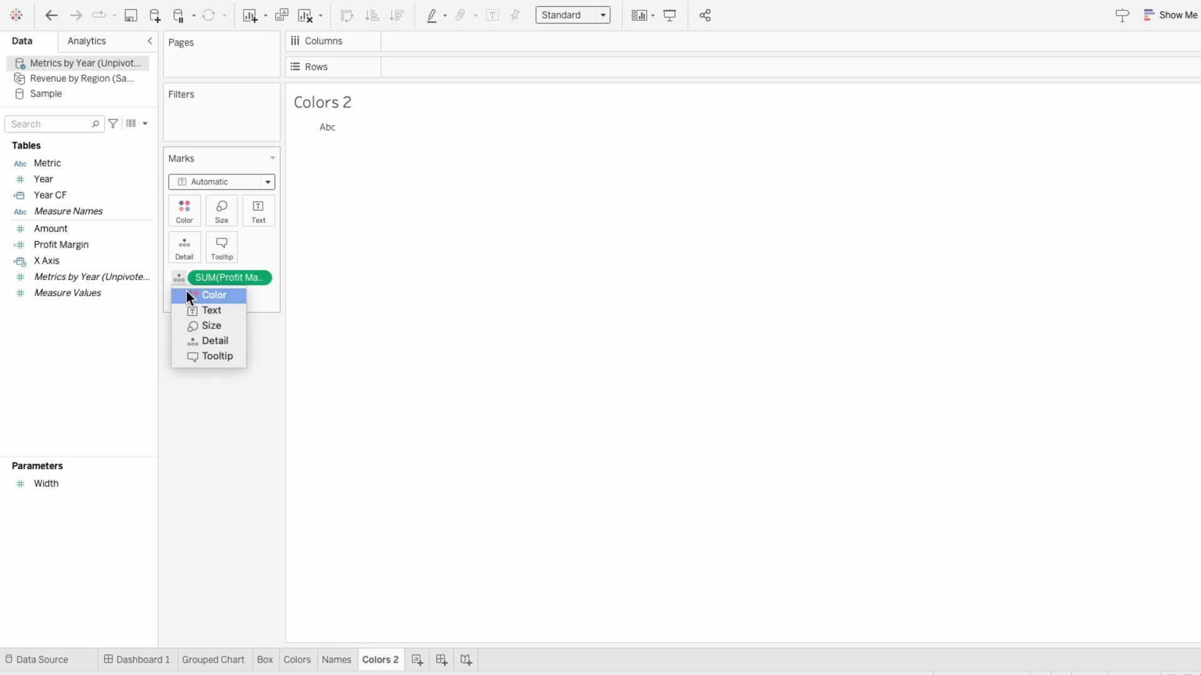
pyautogui.click(186, 294)
pyautogui.rightClick(200, 277)
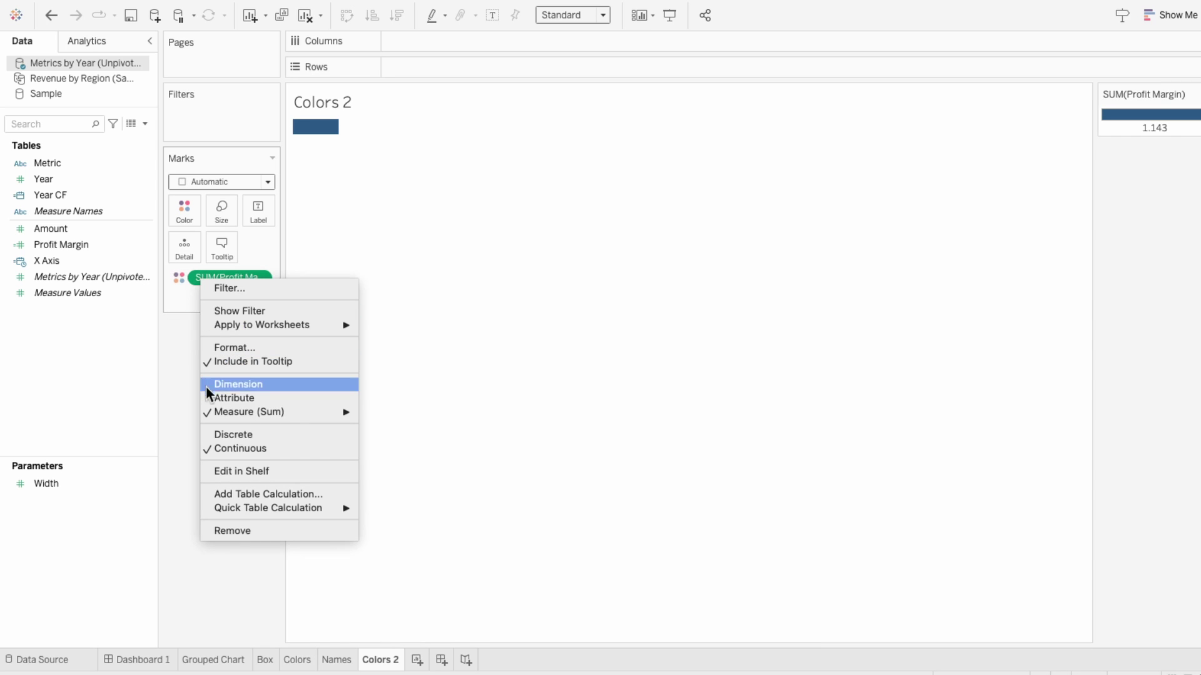
pyautogui.click(217, 434)
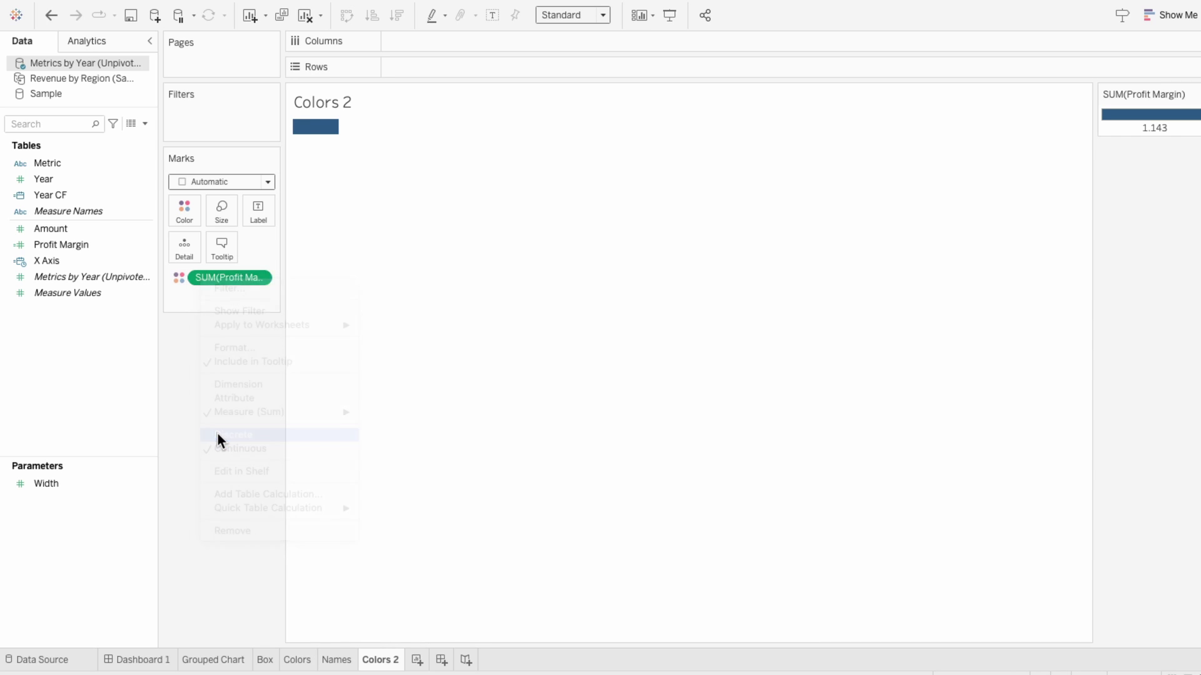
pyautogui.click(204, 182)
pyautogui.click(203, 282)
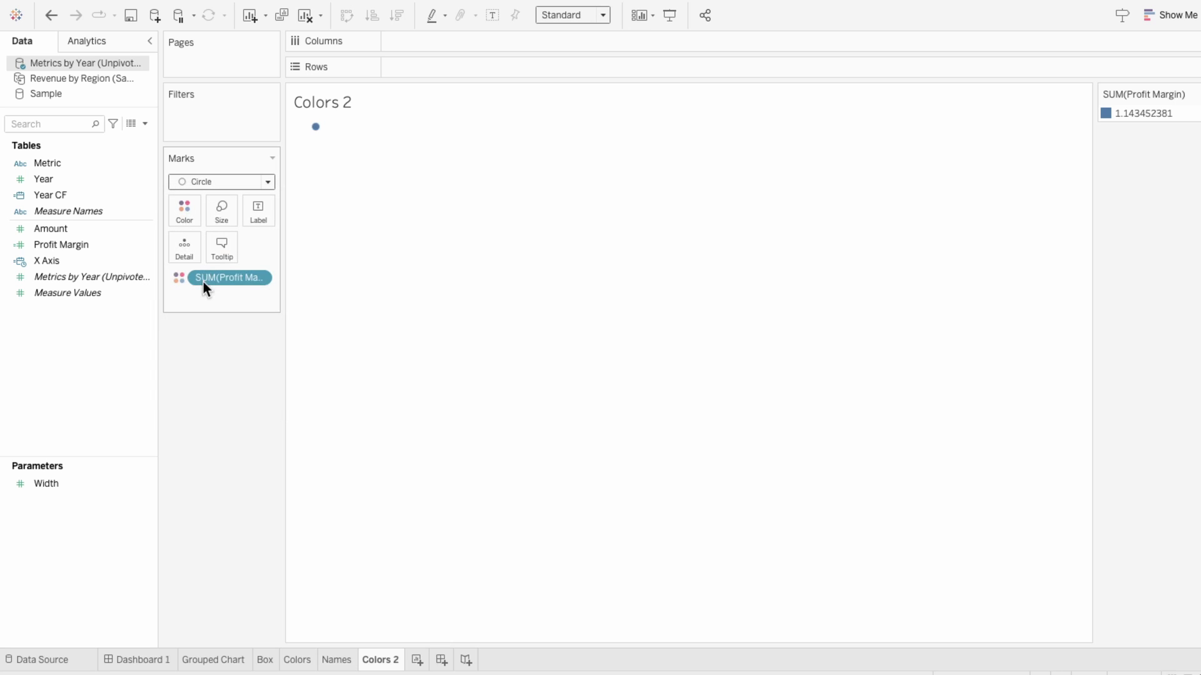
# Assign Profit Margin an orange shade from the Orange palette
pyautogui.click(1194, 94)
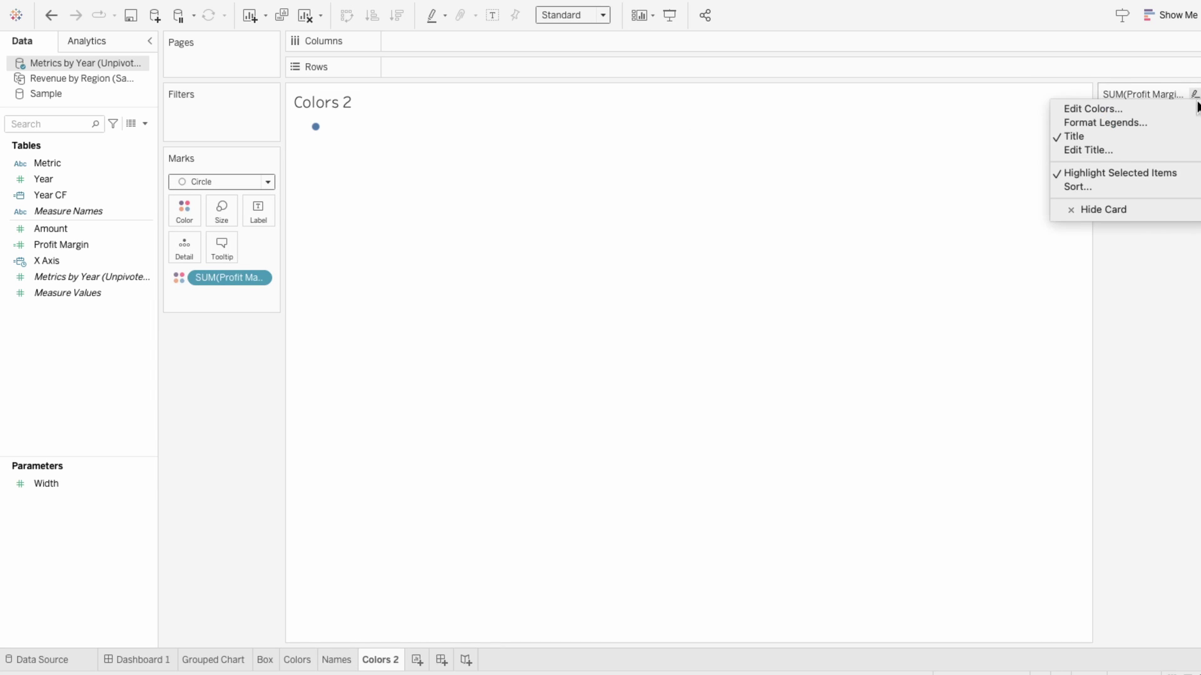
pyautogui.click(1191, 109)
pyautogui.click(655, 222)
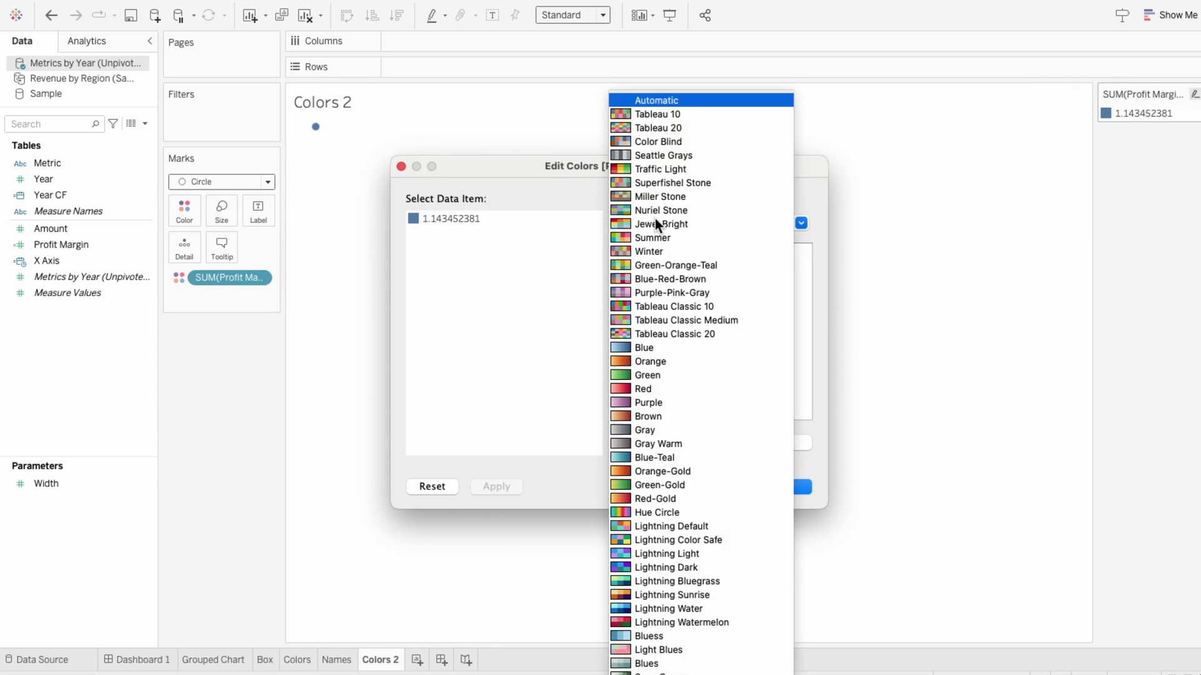
pyautogui.click(661, 357)
pyautogui.click(453, 219)
pyautogui.click(674, 298)
pyautogui.click(793, 485)
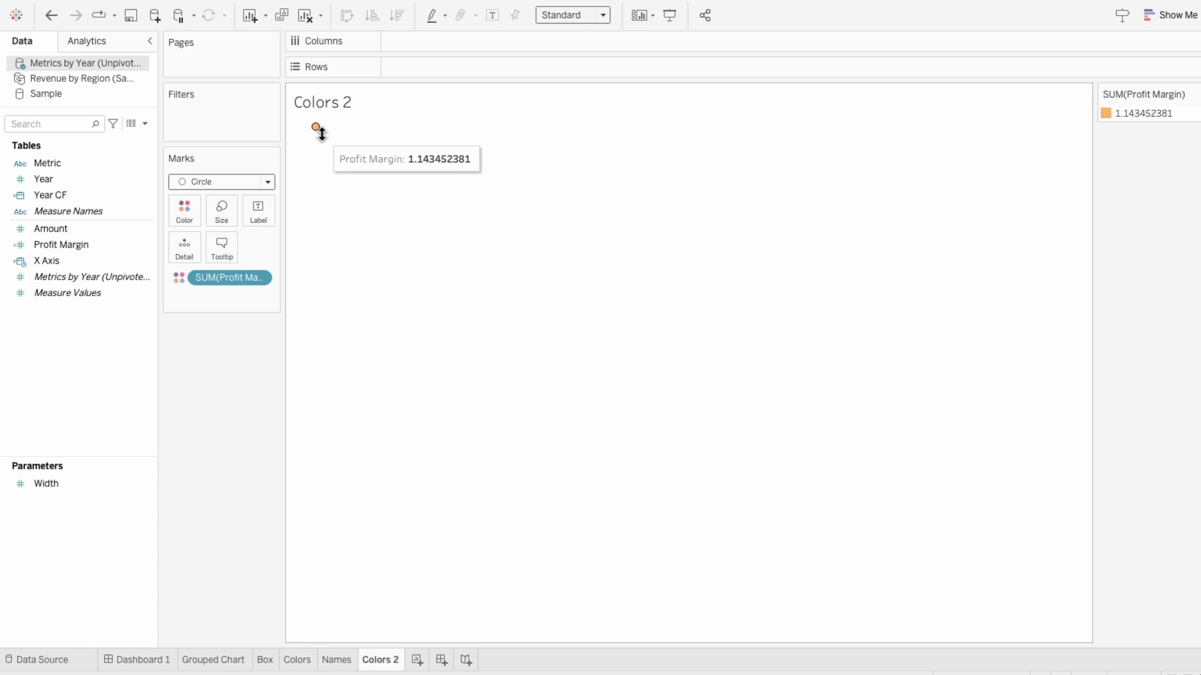
# Enlarge the orange circle slightly
pyautogui.click(223, 206)
pyautogui.moveTo(257, 249); pyautogui.dragTo(255, 249)
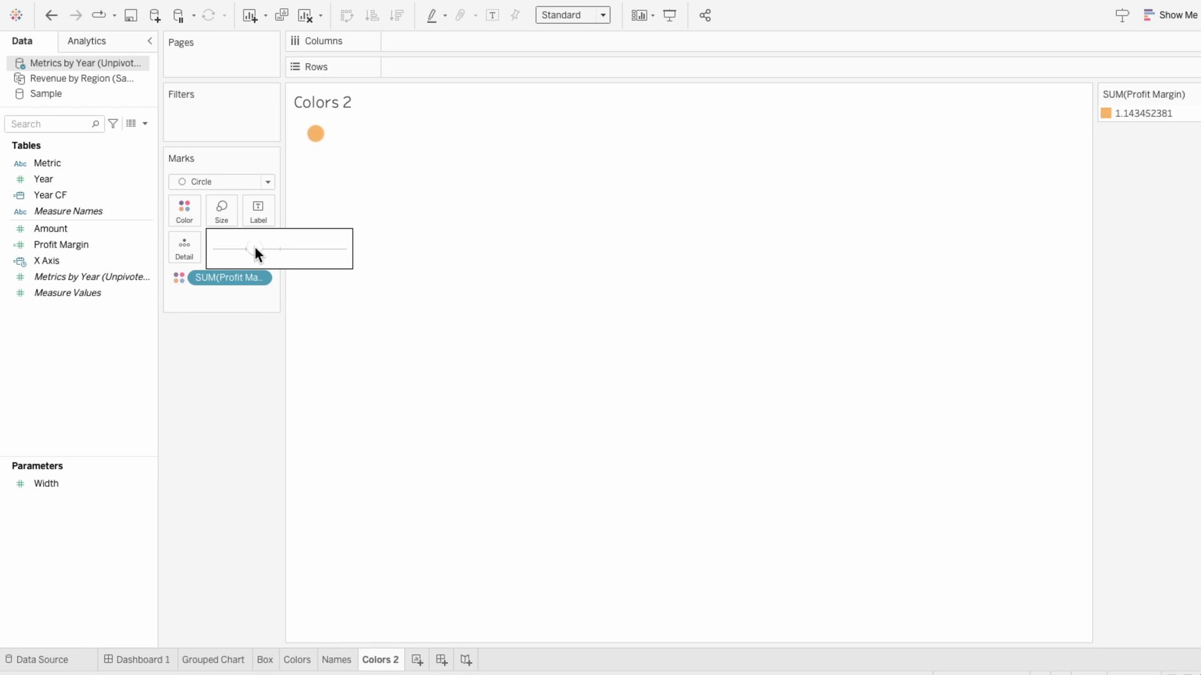
pyautogui.click(145, 658)
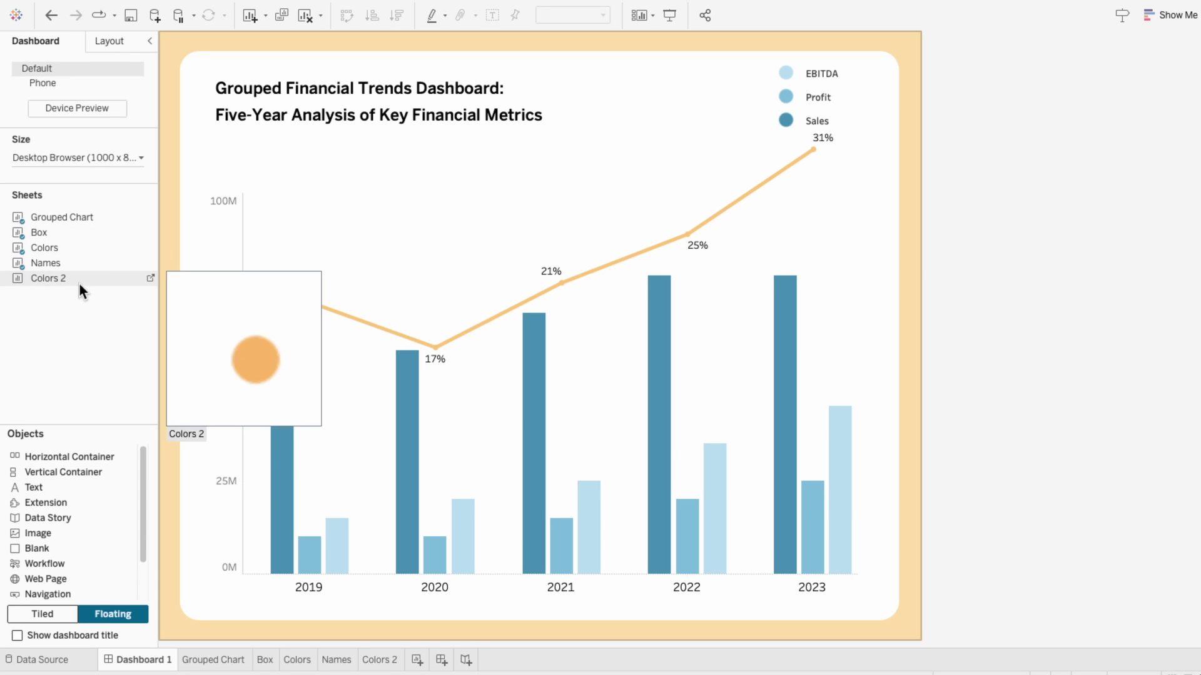
# Float the Colors 2 sheet untitled and shrunk at the dashboard's top right
pyautogui.moveTo(77, 283); pyautogui.dragTo(569, 74)
pyautogui.rightClick(610, 101)
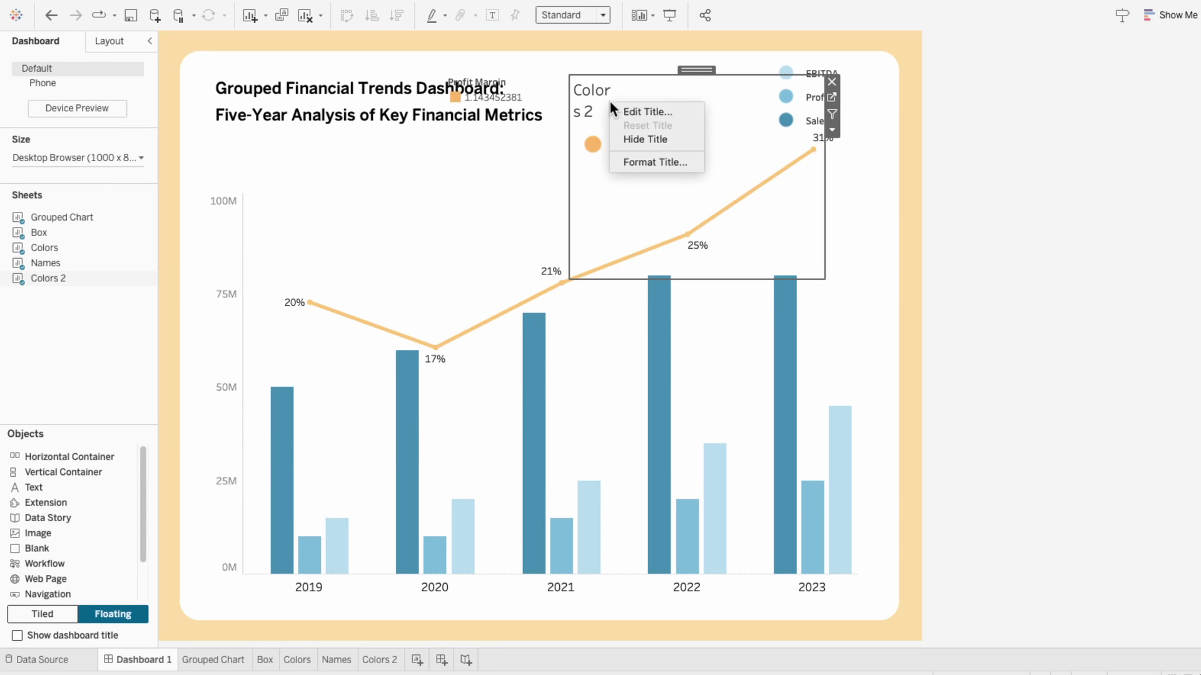
pyautogui.click(633, 136)
pyautogui.moveTo(825, 279); pyautogui.dragTo(676, 155)
pyautogui.moveTo(619, 70); pyautogui.dragTo(721, 65)
# Add a black 'PM' label in Tableau Medium 11 beside the orange circle
pyautogui.moveTo(34, 487); pyautogui.dragTo(498, 233)
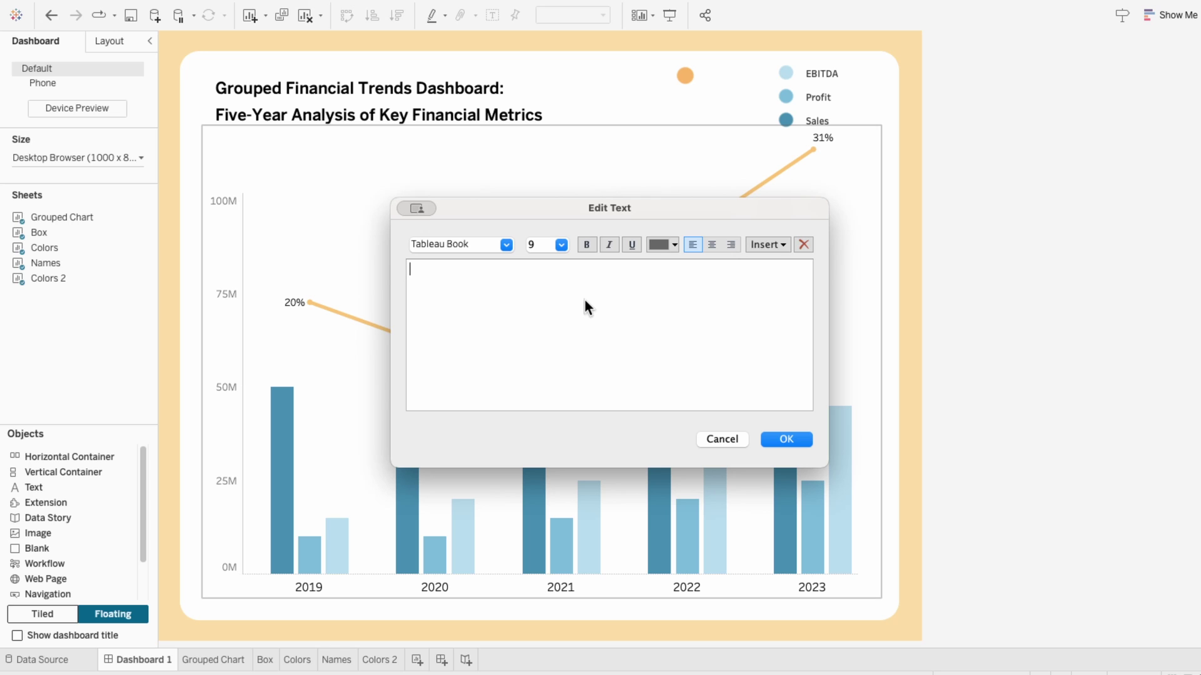
pyautogui.write('PM')
pyautogui.press('super+a')
pyautogui.click(661, 244)
pyautogui.click(656, 256)
pyautogui.click(562, 244)
pyautogui.click(535, 366)
pyautogui.click(506, 245)
pyautogui.click(485, 352)
pyautogui.click(786, 439)
pyautogui.moveTo(536, 224); pyautogui.dragTo(745, 59)
# Enlarge the font of the EBITDA, Profit and Sales legend labels
pyautogui.rightClick(832, 119)
pyautogui.click(853, 169)
pyautogui.click(118, 139)
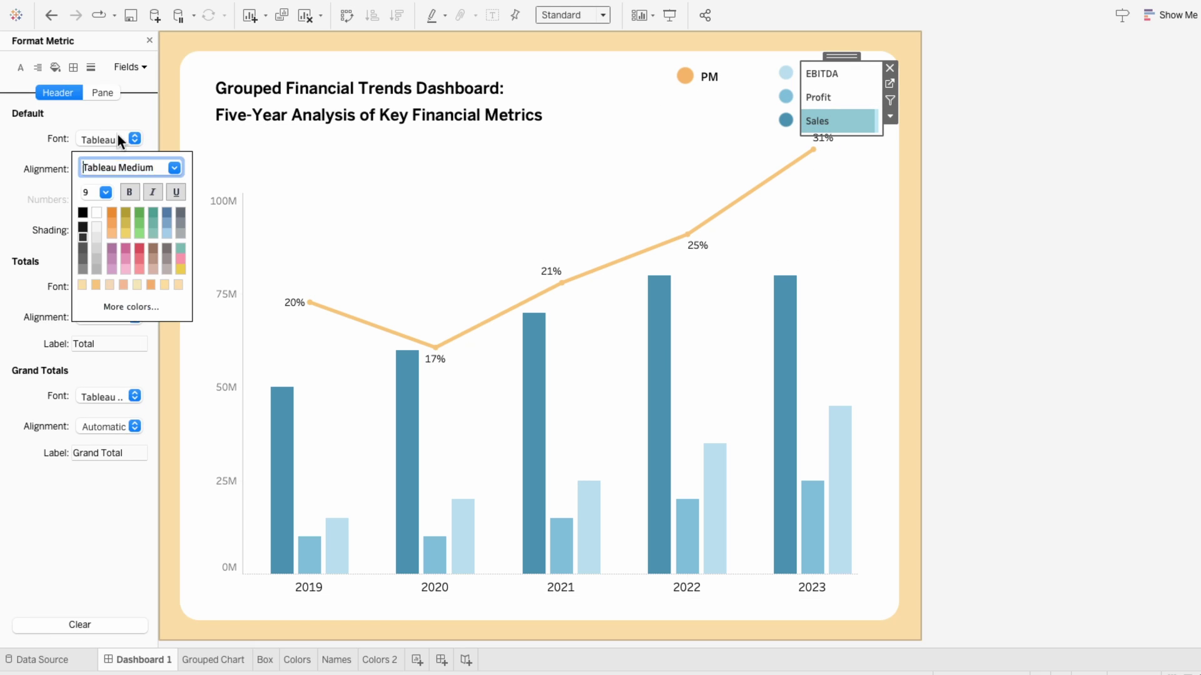
pyautogui.click(106, 192)
pyautogui.click(92, 231)
pyautogui.click(860, 119)
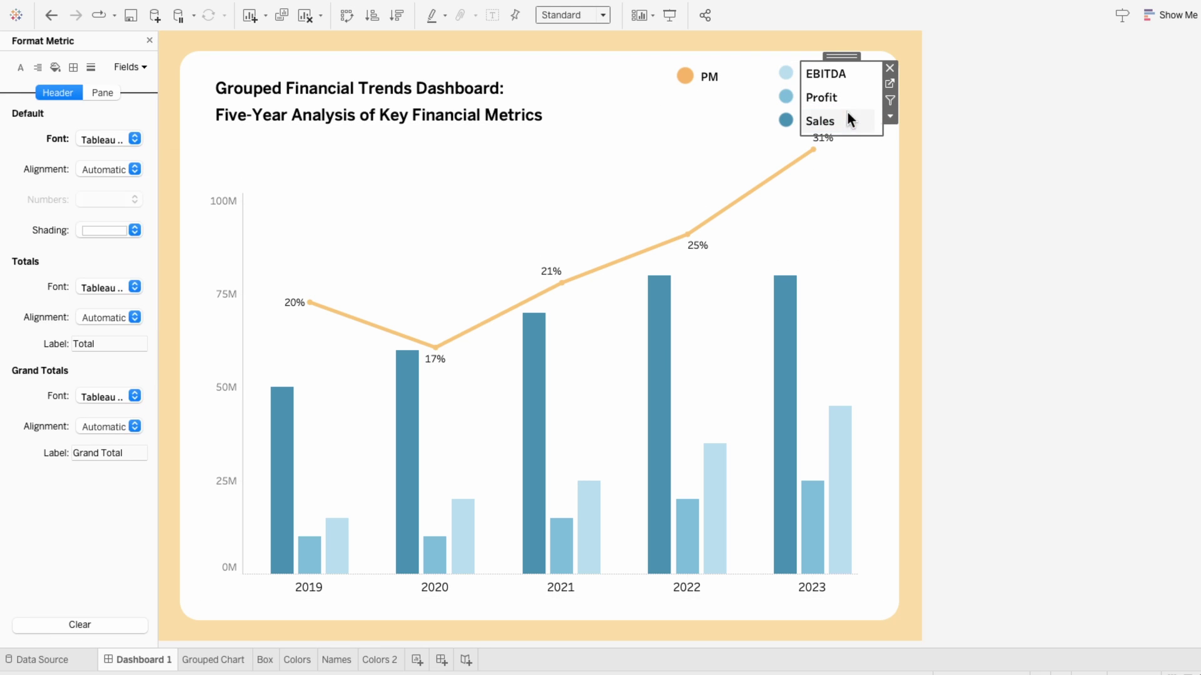
pyautogui.click(948, 170)
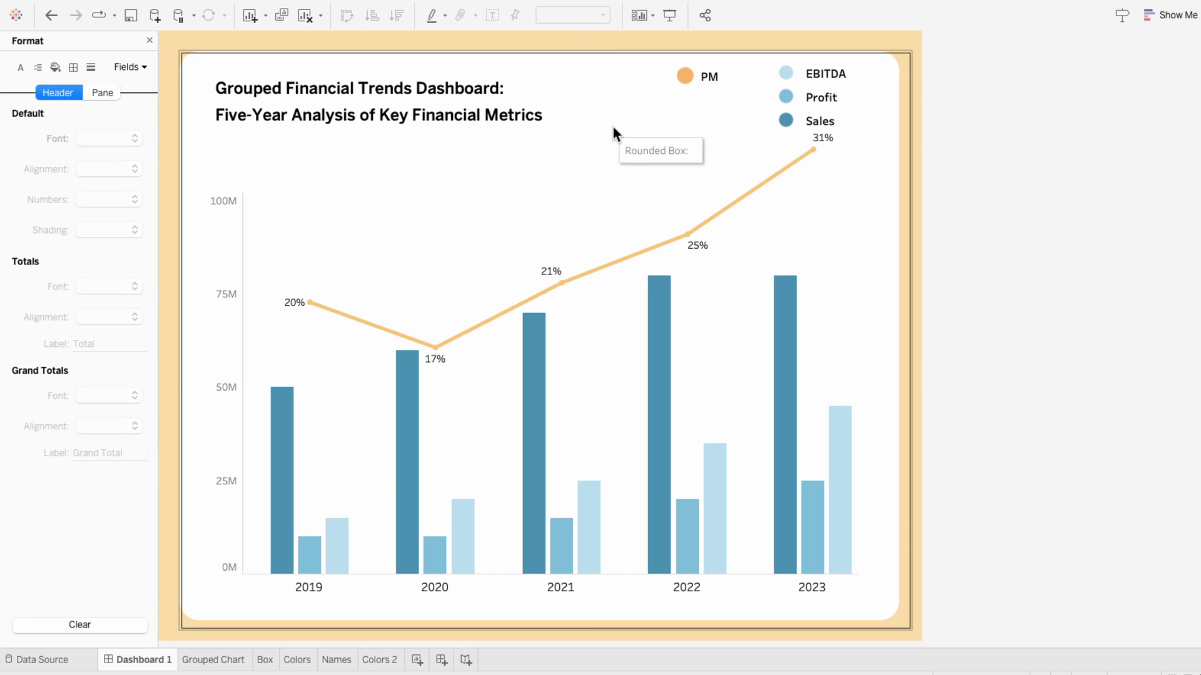
# Move Metric from Rows to Columns on the Colors and Names sheets so both run in a row
pyautogui.click(875, 116)
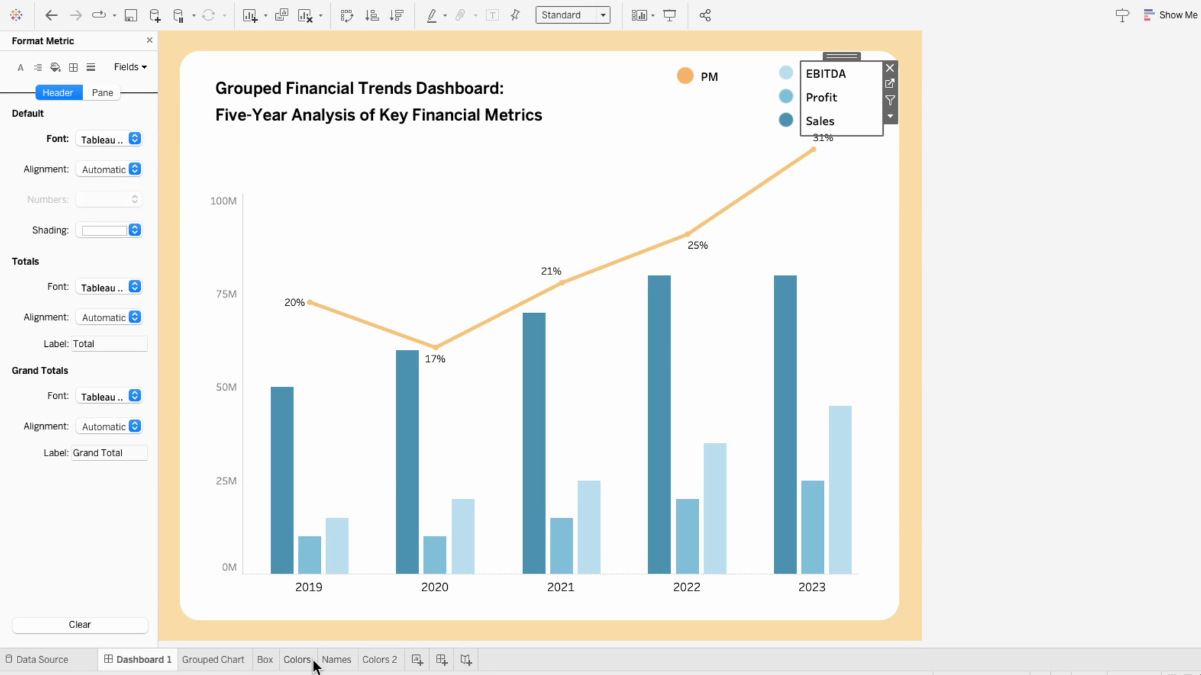
pyautogui.click(311, 662)
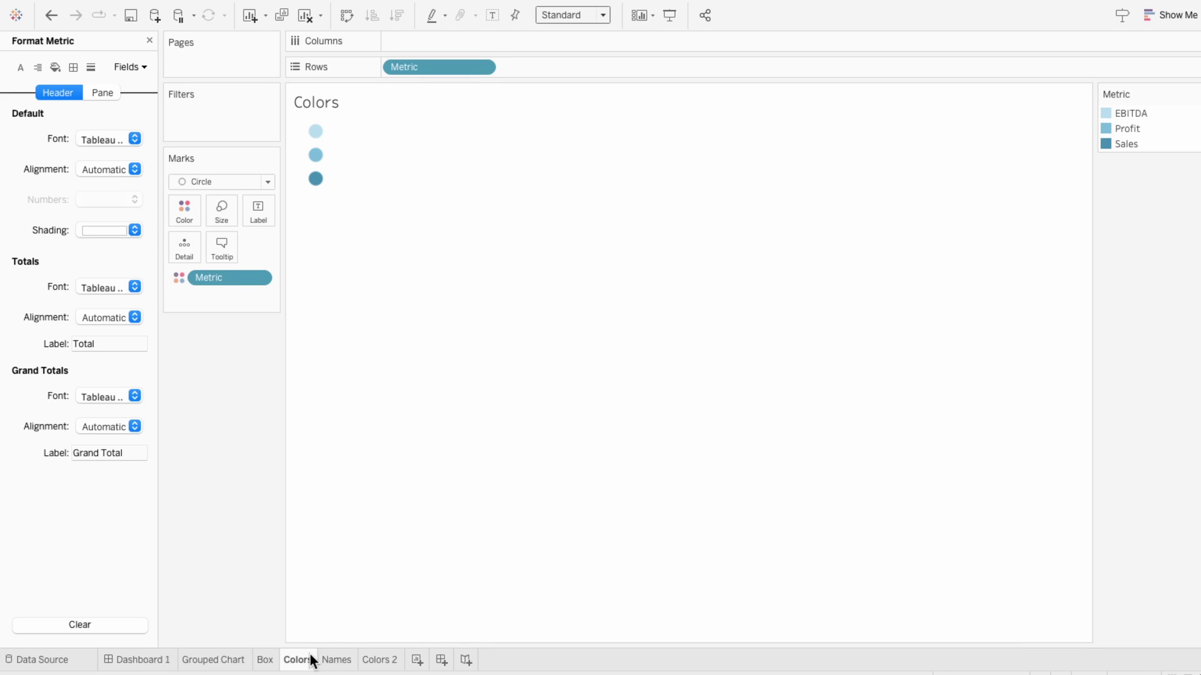
pyautogui.moveTo(405, 69); pyautogui.dragTo(407, 46)
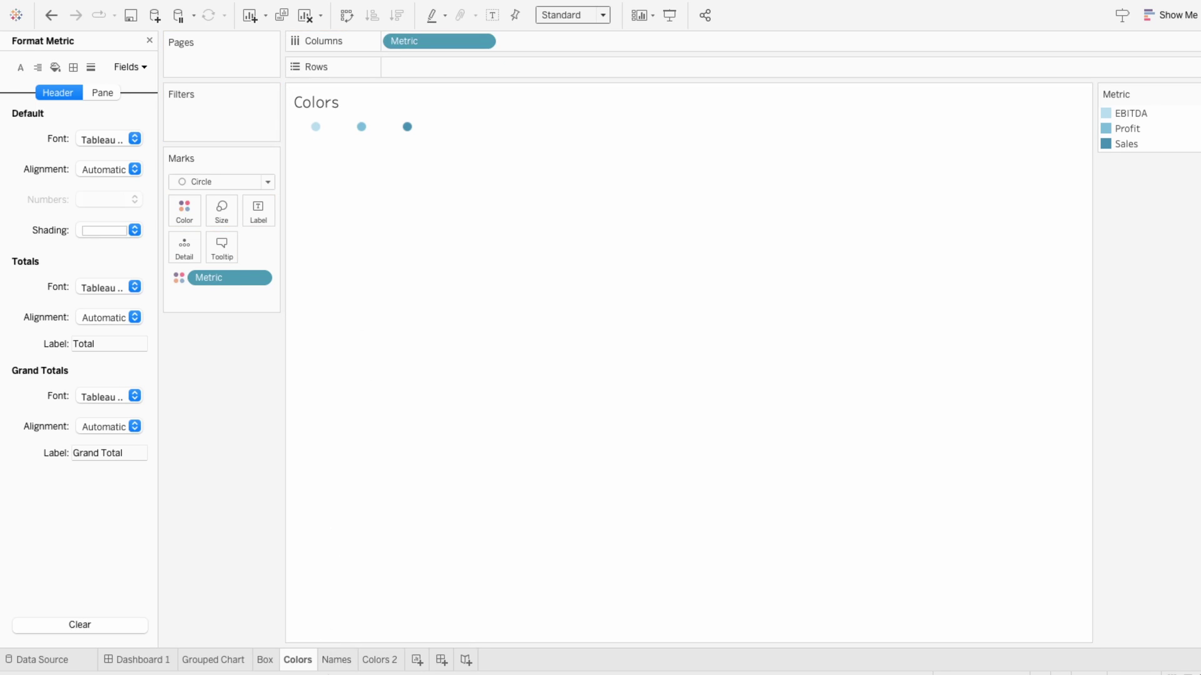
pyautogui.click(337, 661)
pyautogui.moveTo(400, 67); pyautogui.dragTo(404, 46)
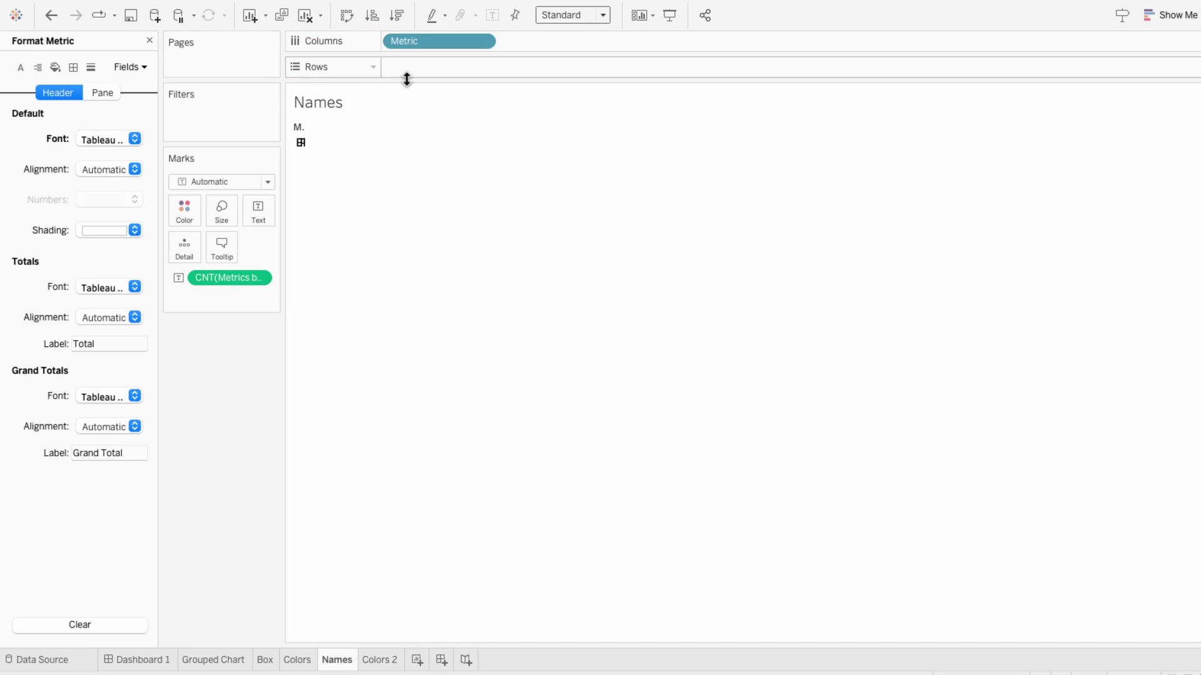
# Widen the metric name columns to show every name and center-align the headers
pyautogui.moveTo(306, 142); pyautogui.dragTo(655, 142)
pyautogui.rightClick(407, 145)
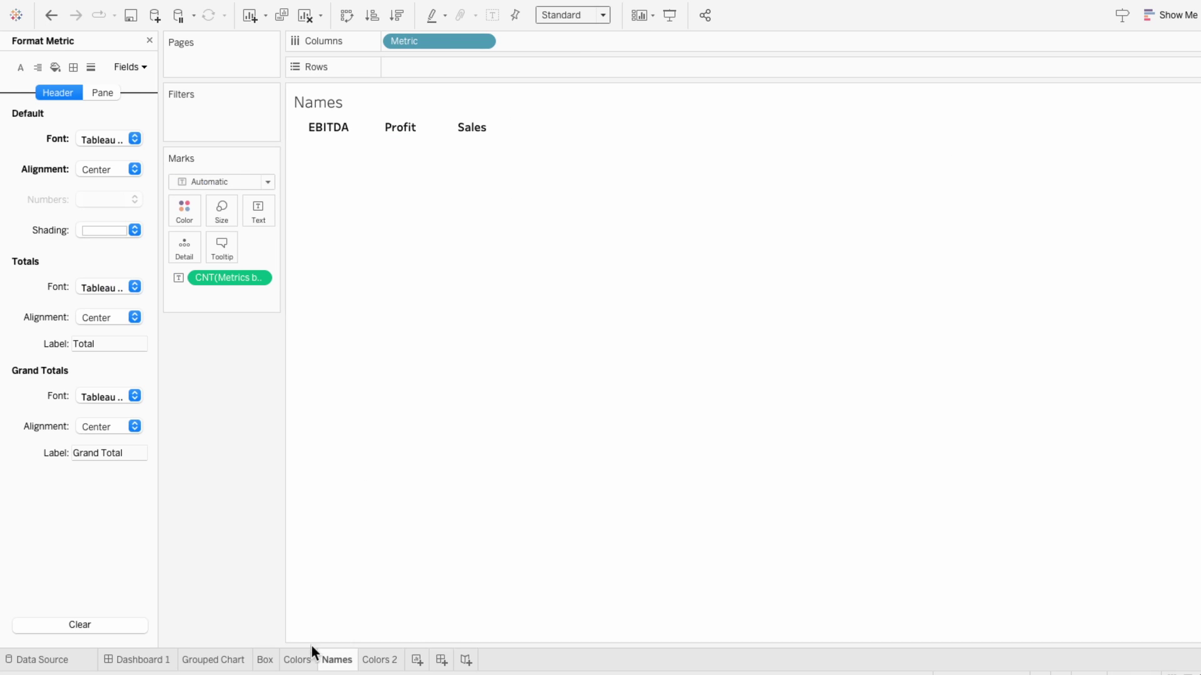
pyautogui.click(310, 658)
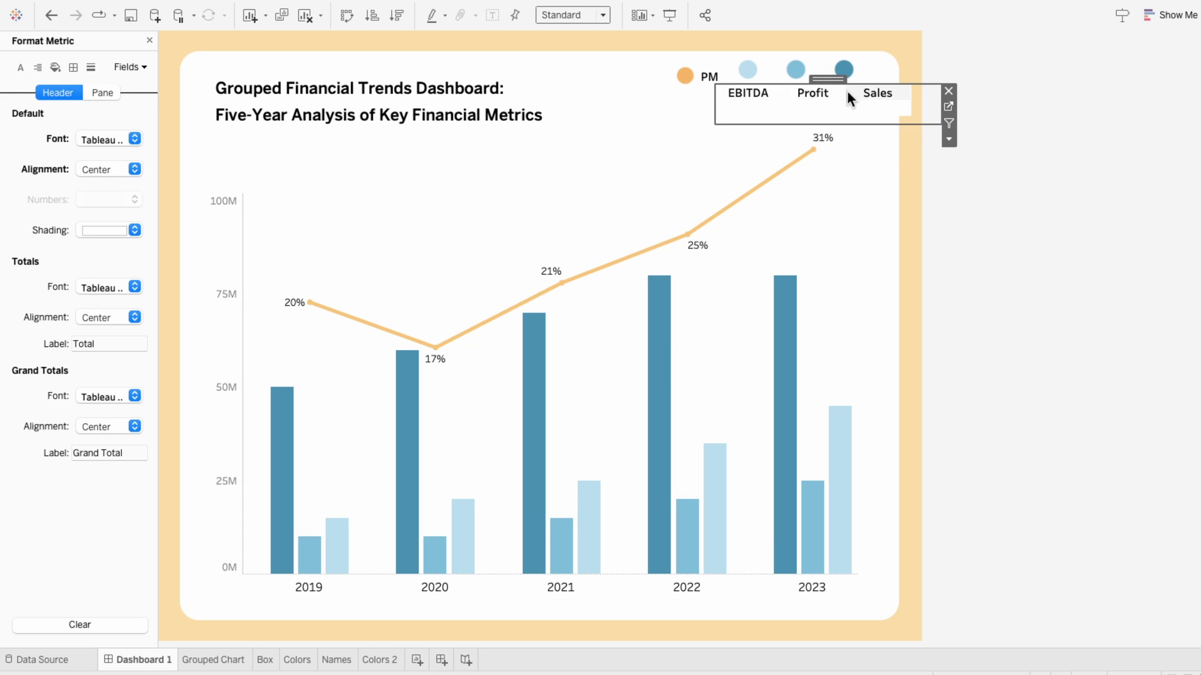
pyautogui.rightClick(699, 94)
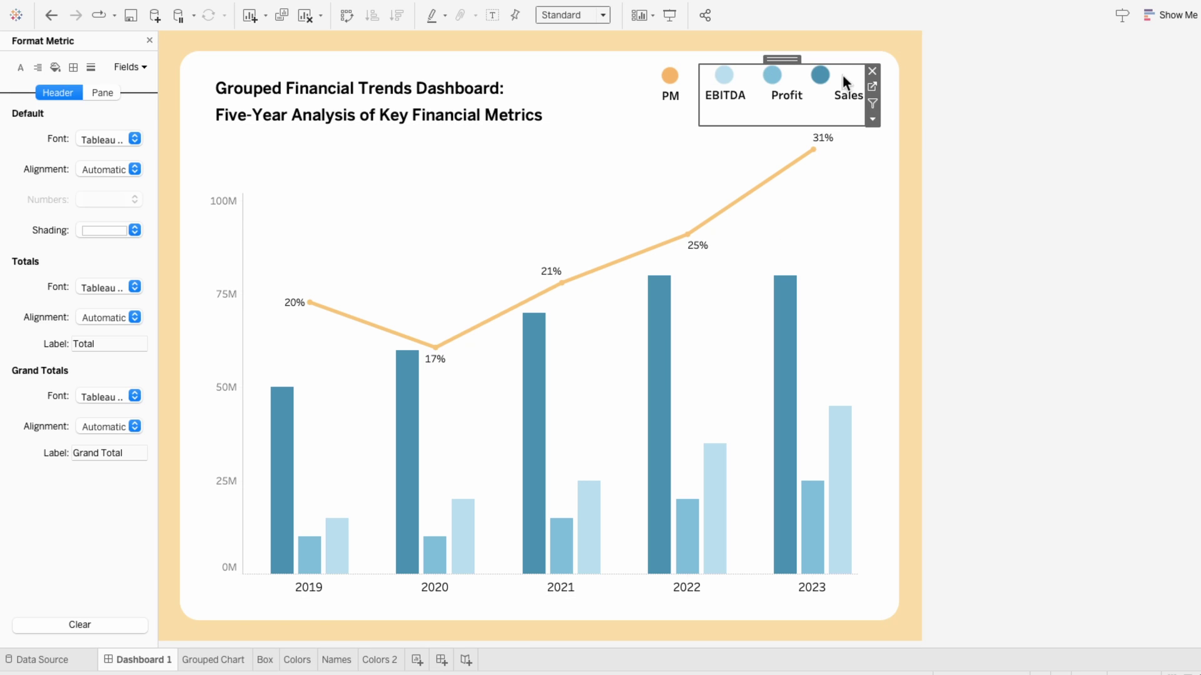
pyautogui.click(999, 150)
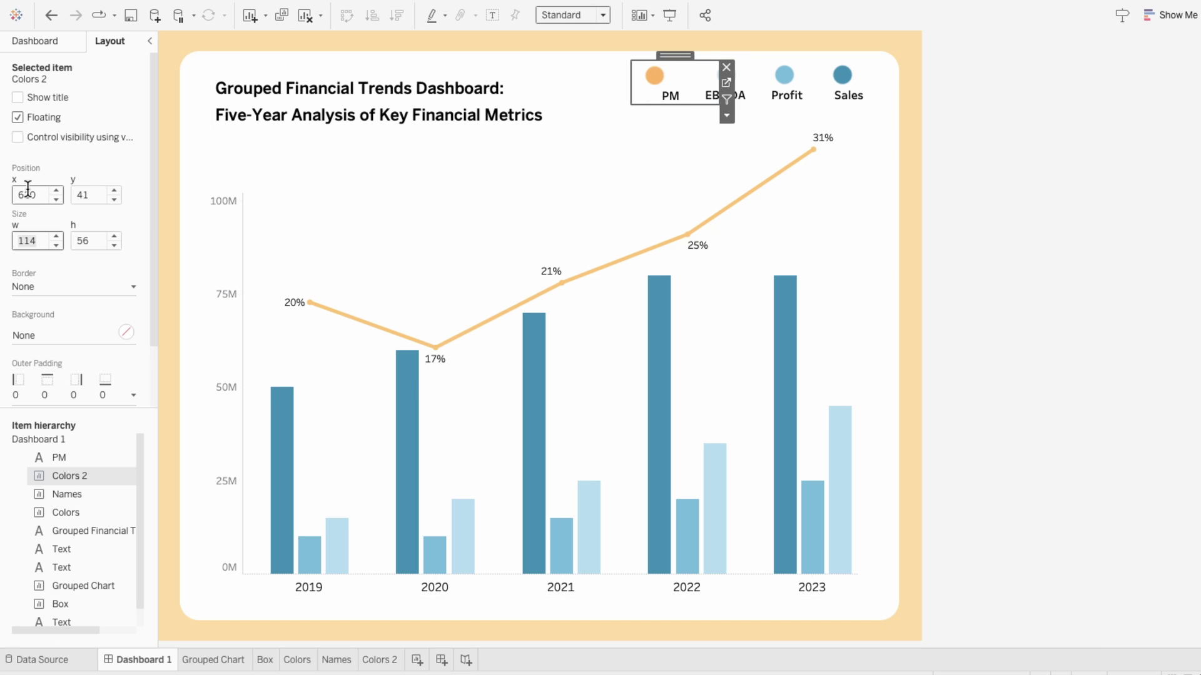
# Check that Dashboard 1's circle legend evenly spaces PM, EBITDA, Profit and Sales
pyautogui.click(674, 81)
pyautogui.click(778, 57)
pyautogui.click(790, 83)
pyautogui.click(861, 76)
pyautogui.click(909, 177)
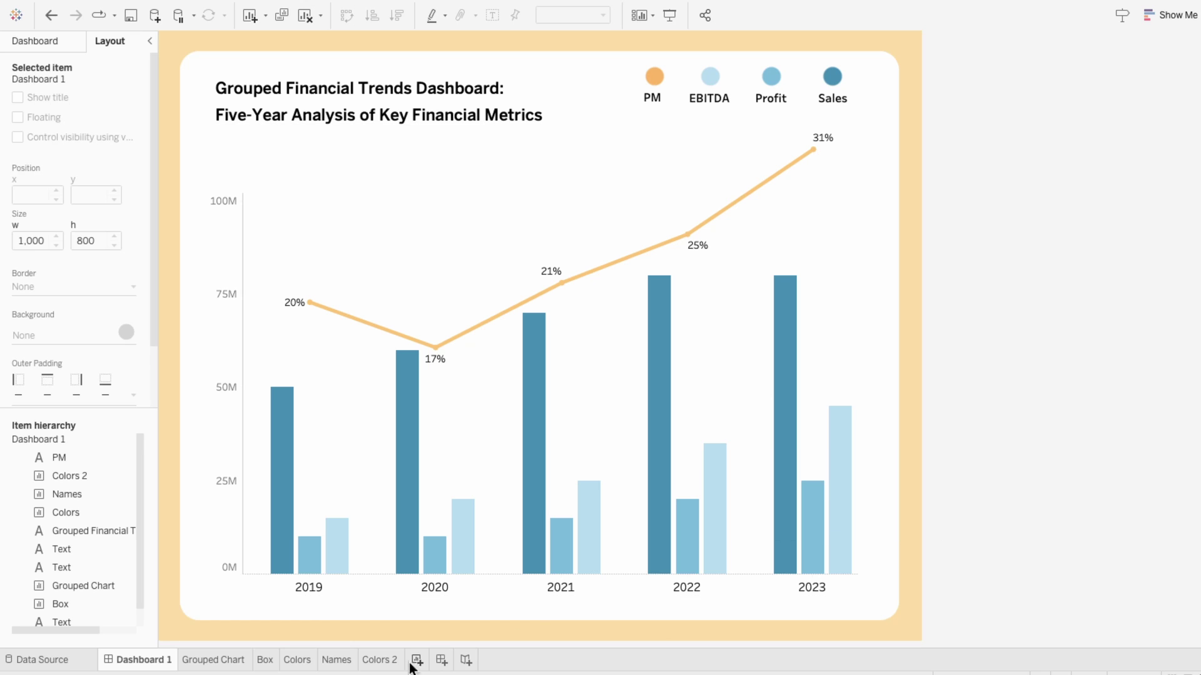
# Sort the Metric field Descending on both the Names and Colors sheets
pyautogui.click(348, 661)
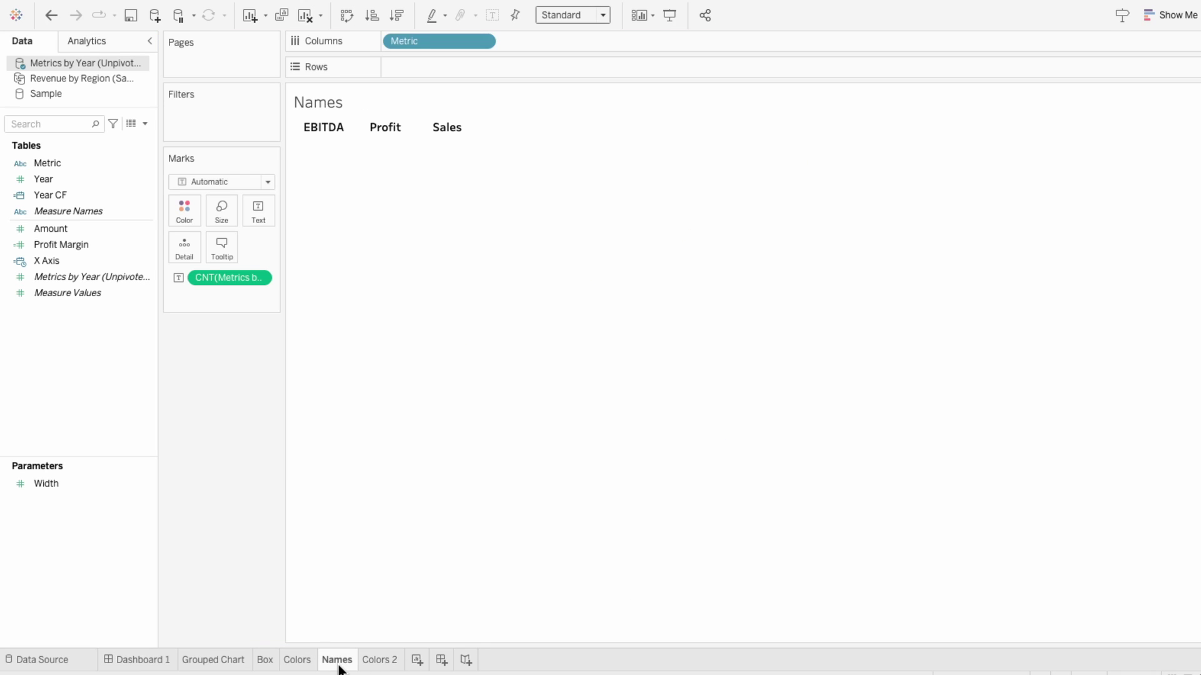
pyautogui.rightClick(428, 40)
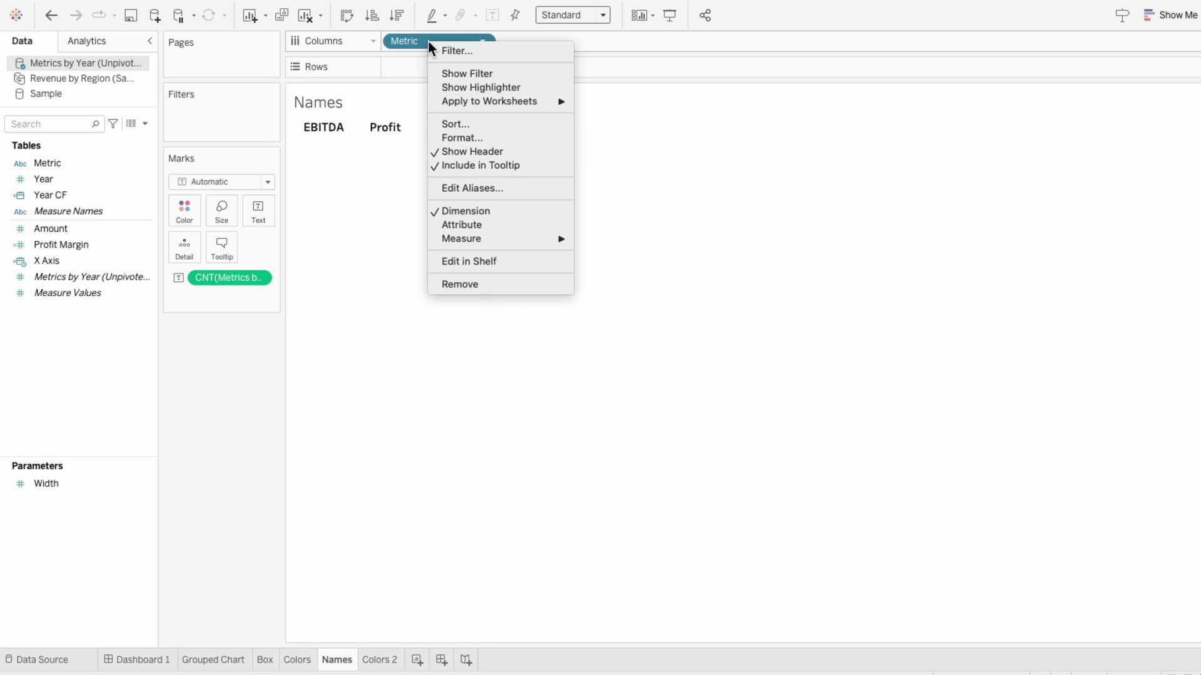
pyautogui.click(472, 123)
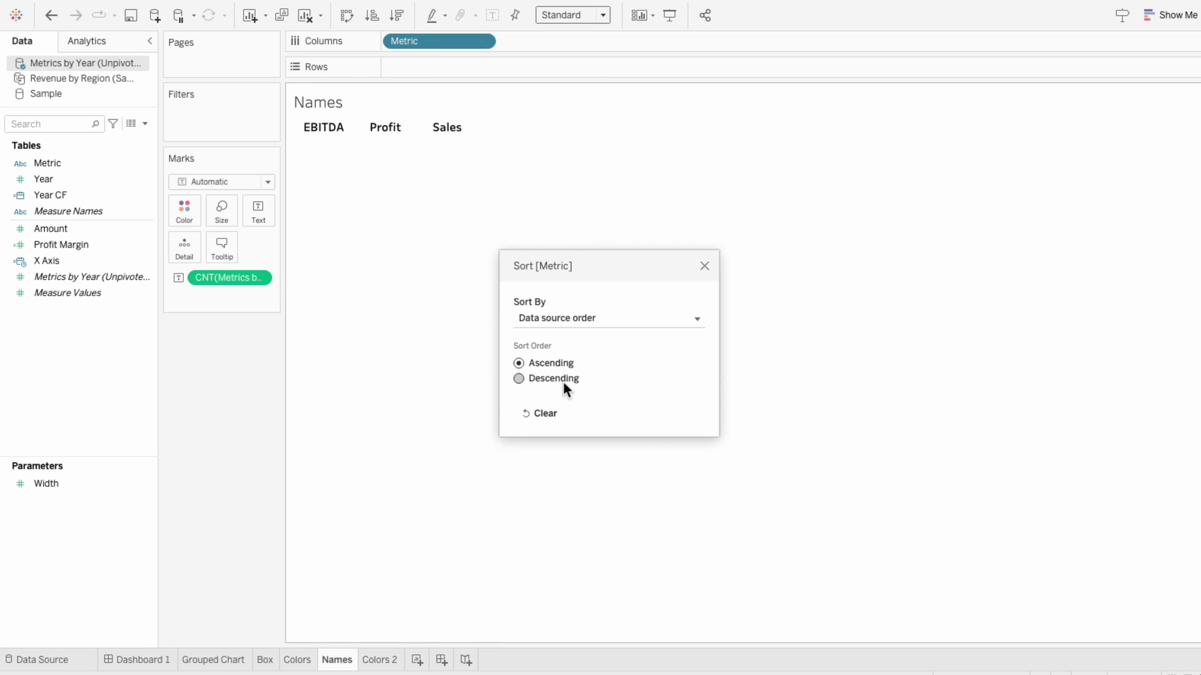
pyautogui.click(704, 265)
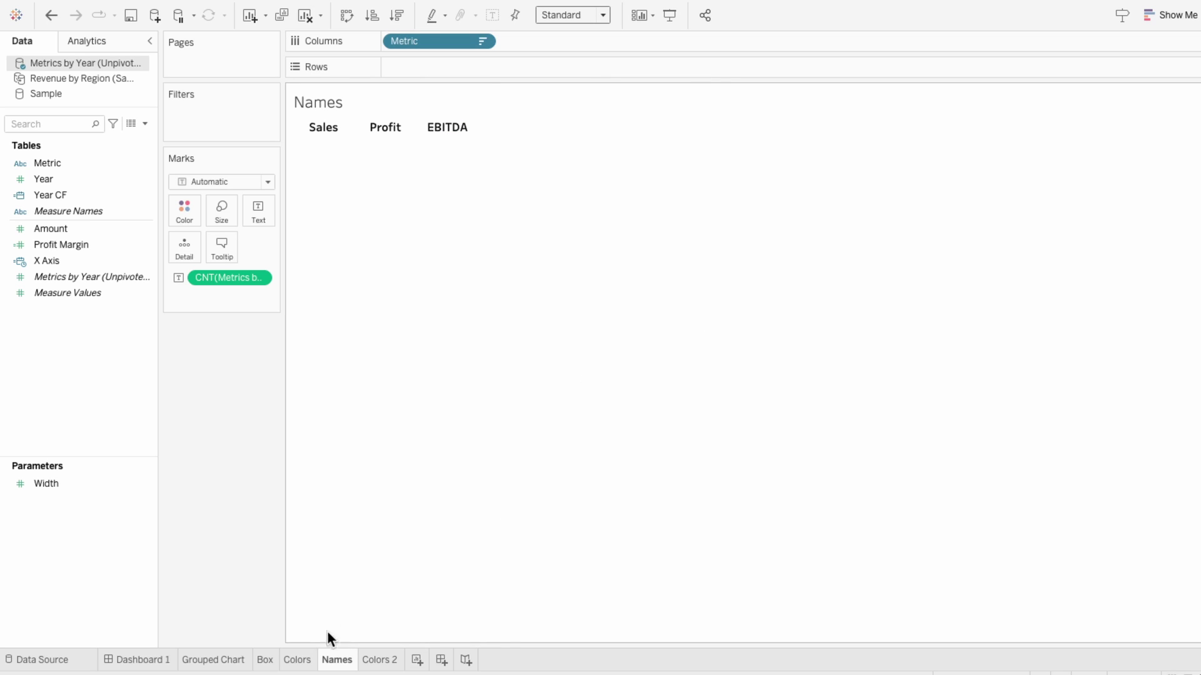
pyautogui.click(297, 660)
pyautogui.rightClick(423, 39)
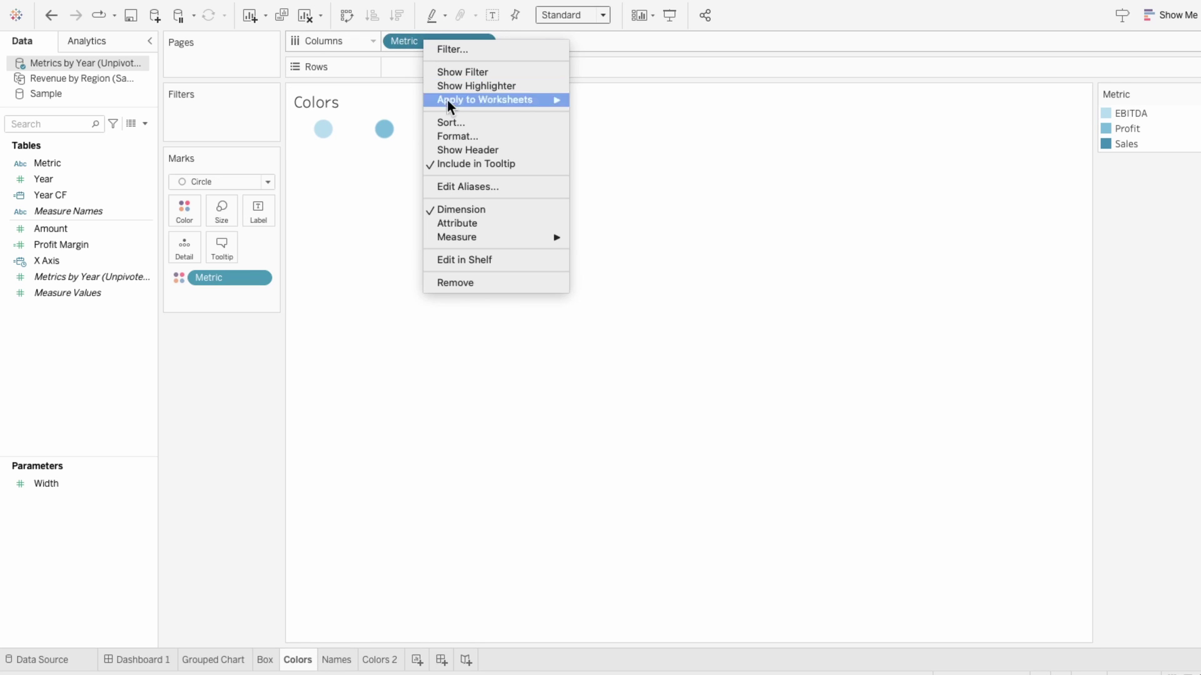
pyautogui.click(456, 124)
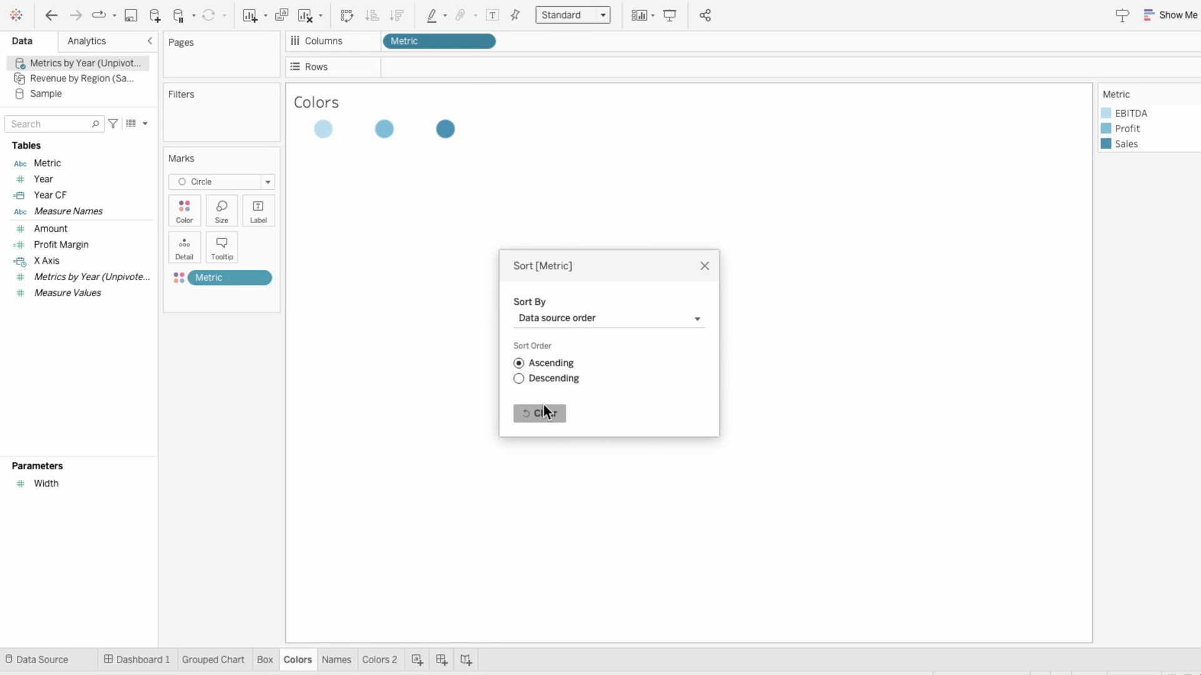
pyautogui.click(704, 265)
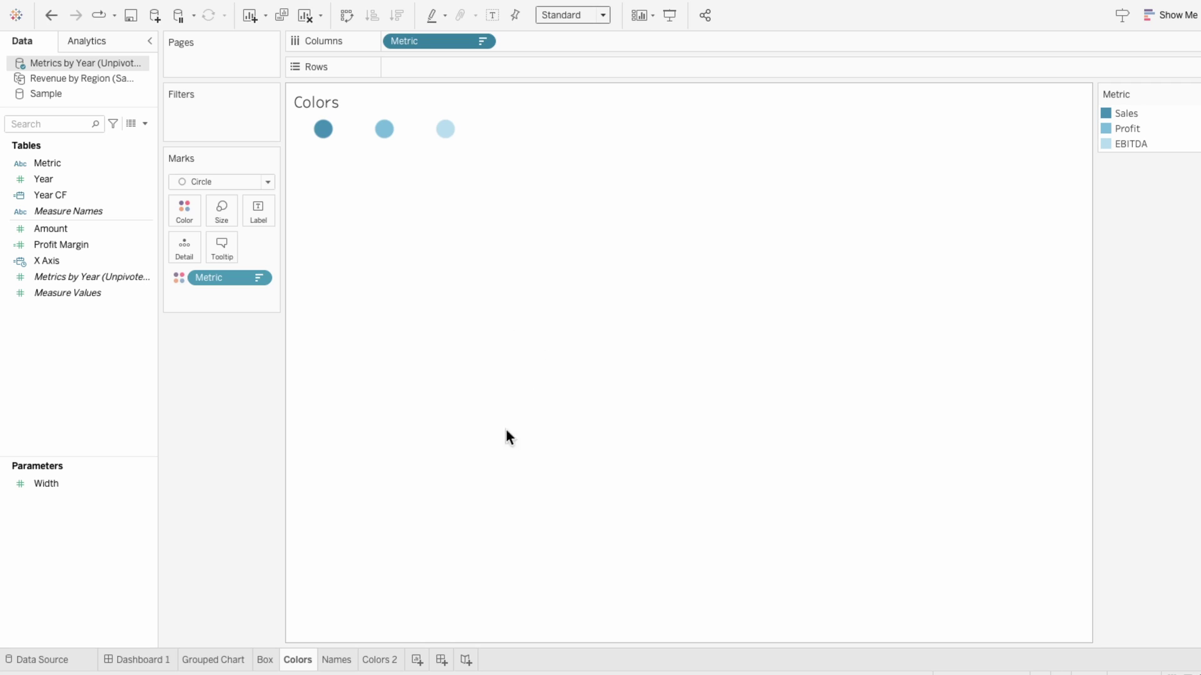
# Confirm the dashboard legend reads PM, Sales, Profit, EBITDA, then go to Grouped Chart
pyautogui.click(167, 659)
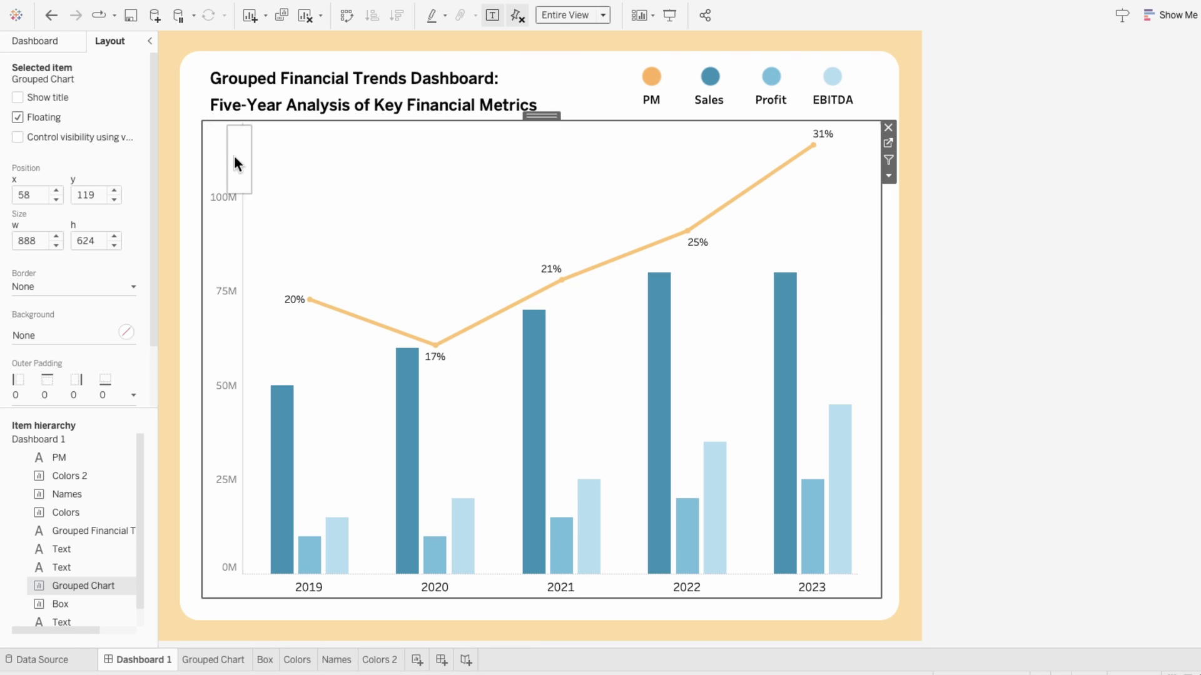
pyautogui.click(1073, 299)
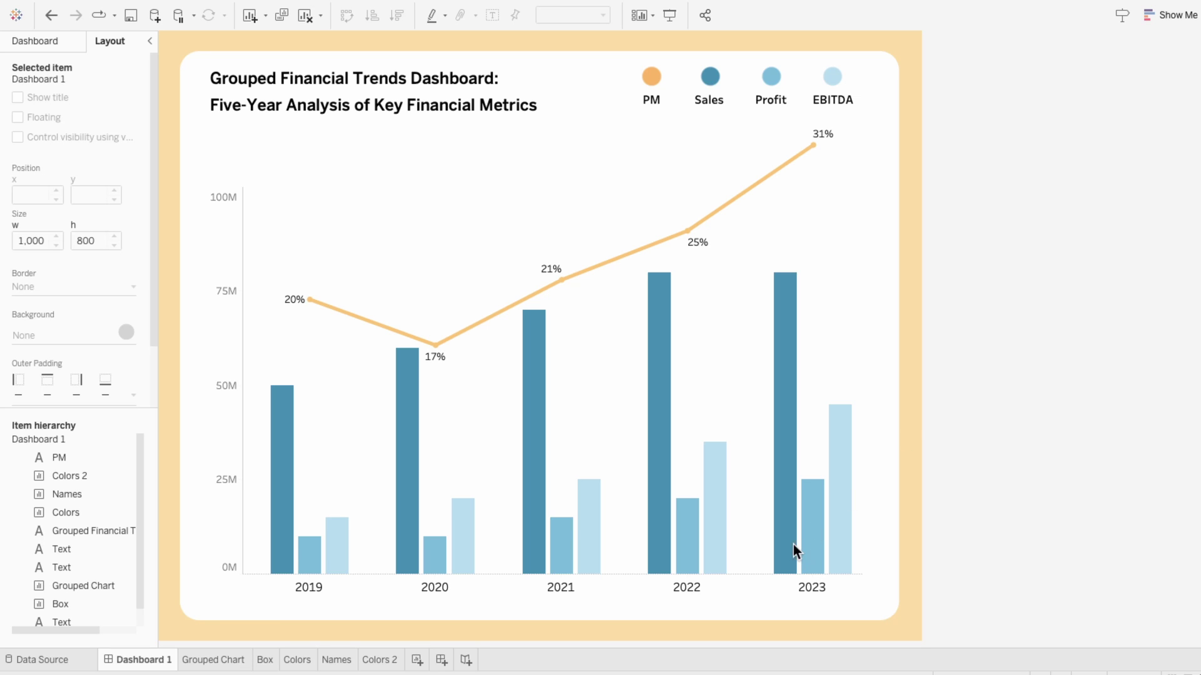
pyautogui.click(212, 660)
# In the X Axis calculation, try ±50 offsets on the Sales and EBITDA lines
pyautogui.rightClick(72, 242)
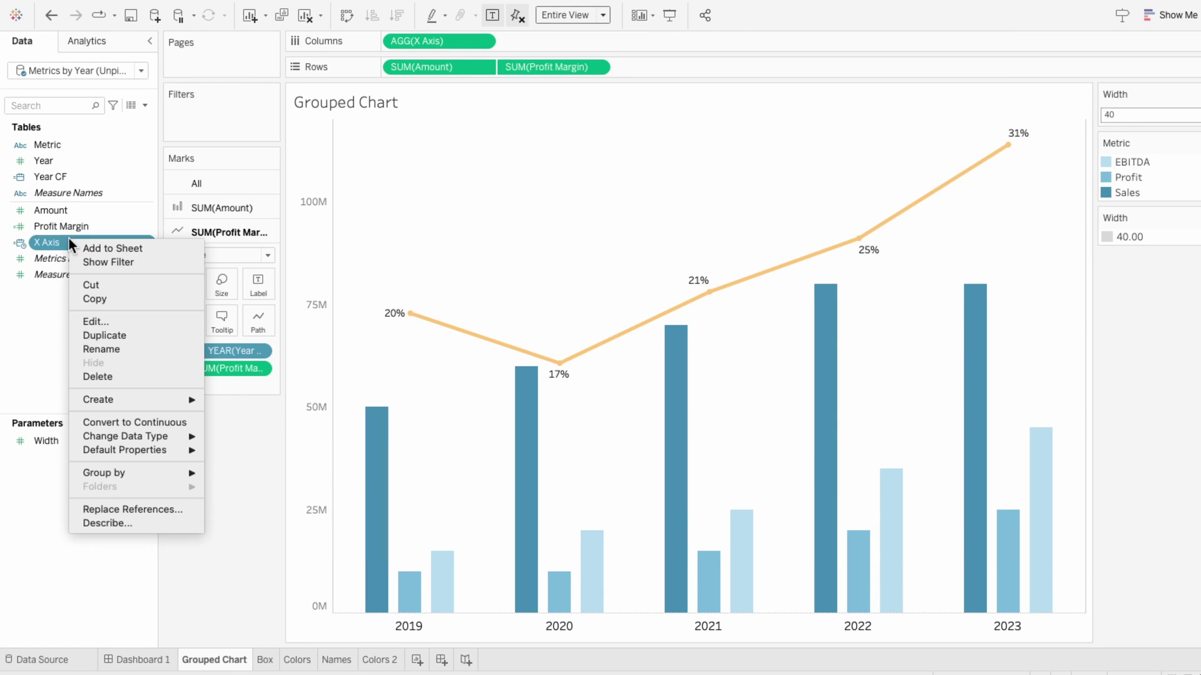
pyautogui.click(102, 321)
pyautogui.moveTo(619, 123); pyautogui.dragTo(813, 27)
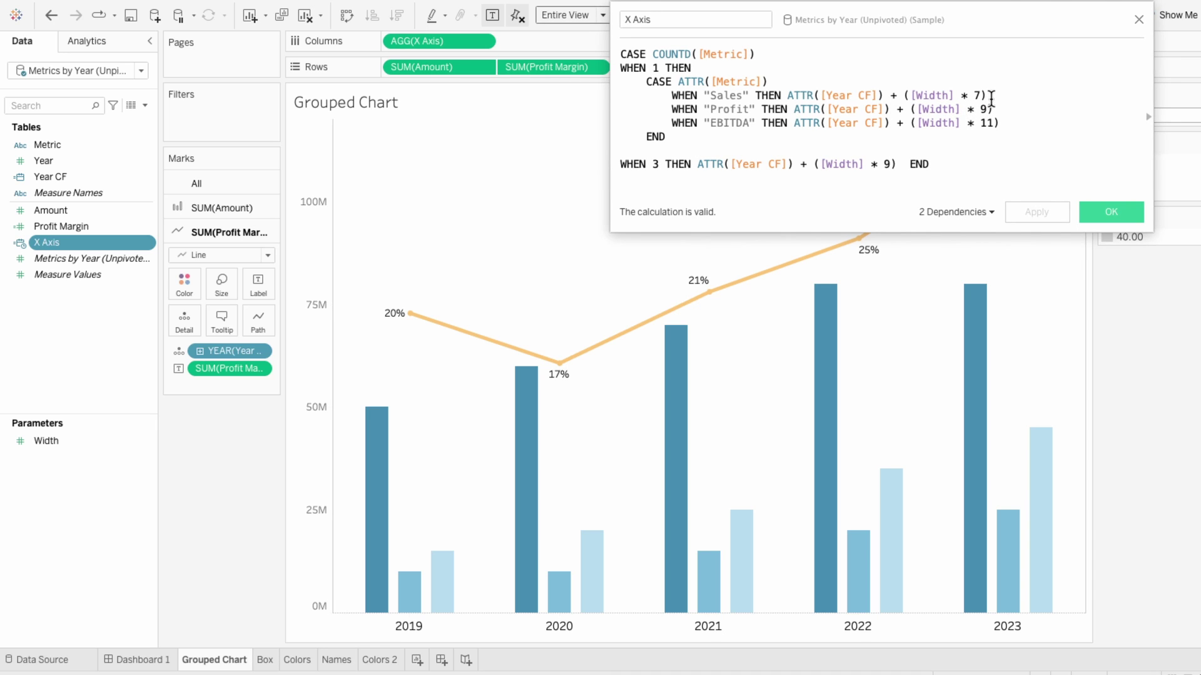
pyautogui.click(991, 99)
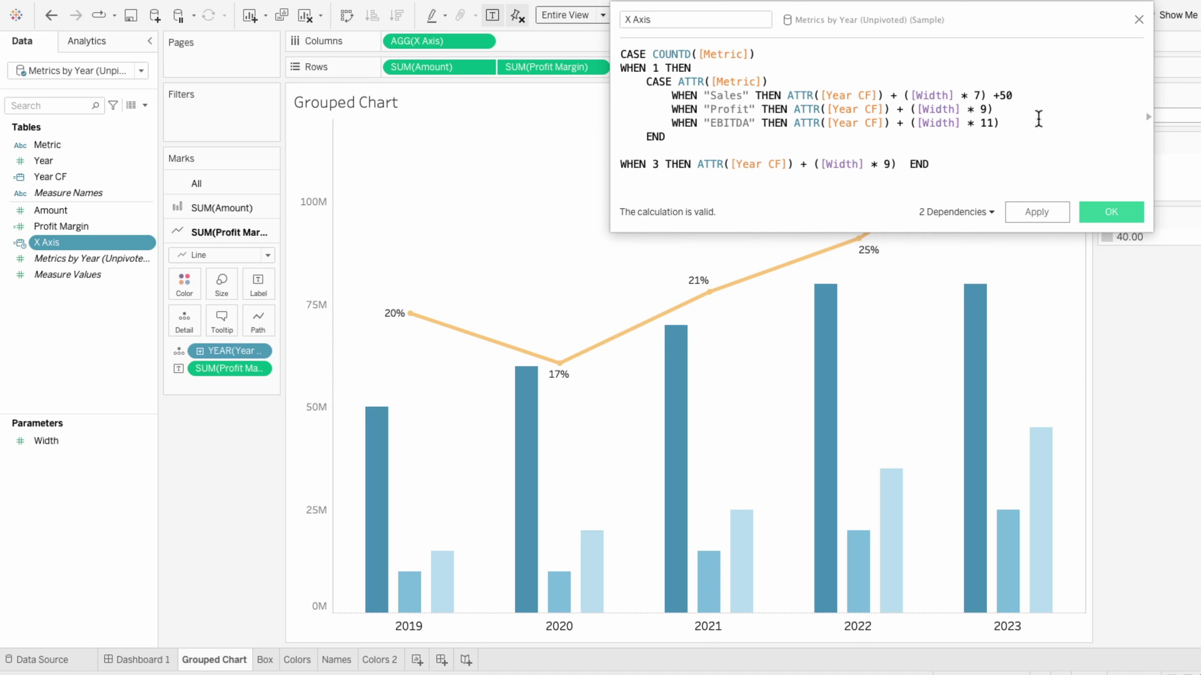
pyautogui.write('-50')
pyautogui.click(1034, 213)
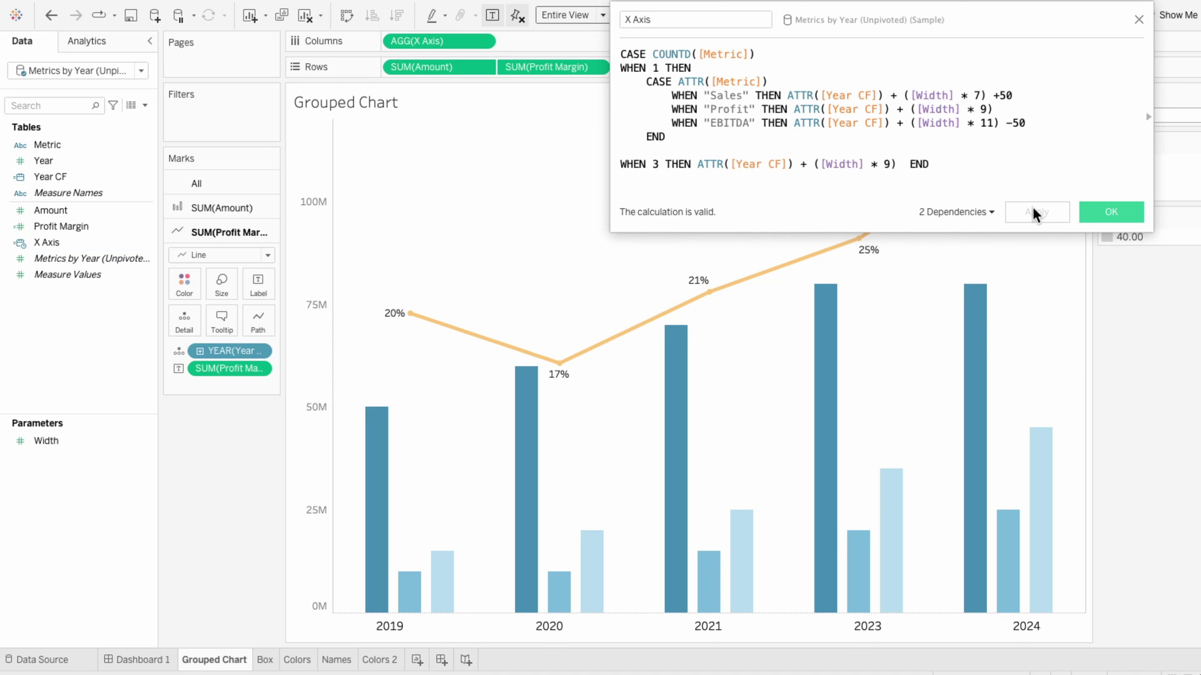
# Set the offsets to Sales +15 and EBITDA −20, save the formula, and return to Dashboard 1
pyautogui.doubleClick(1007, 96)
pyautogui.write('15')
pyautogui.doubleClick(1018, 122)
pyautogui.write('15')
pyautogui.click(1033, 214)
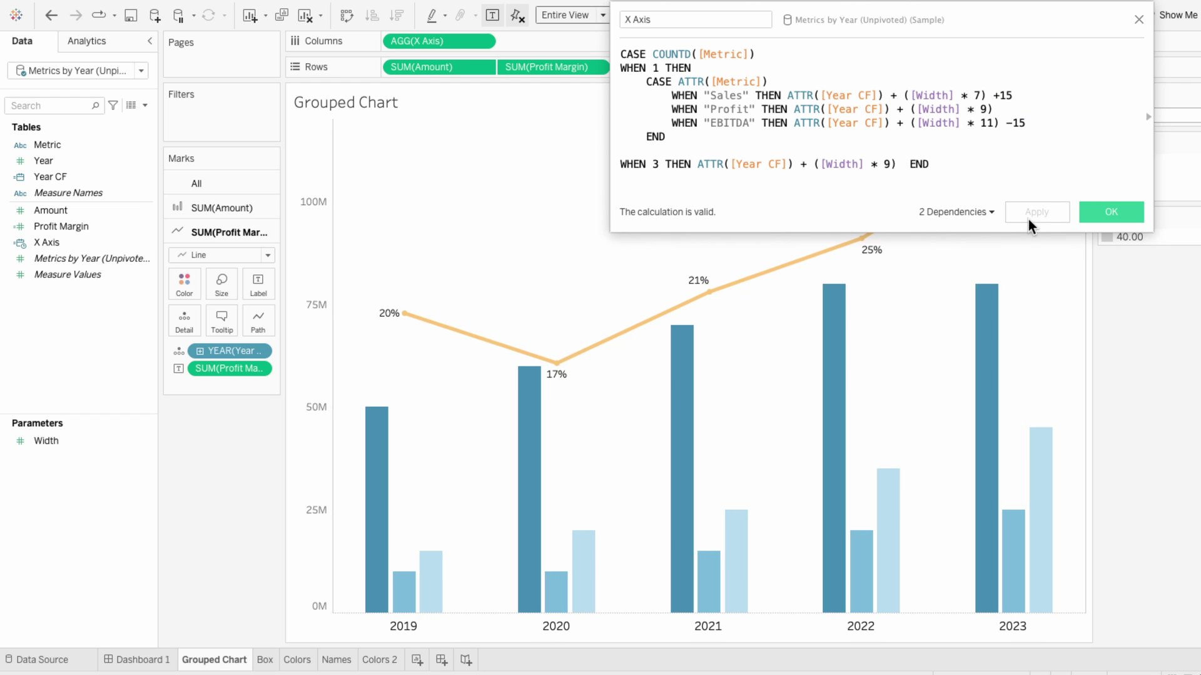
pyautogui.press('BackSpace')
pyautogui.press('BackSpace')
pyautogui.write('20')
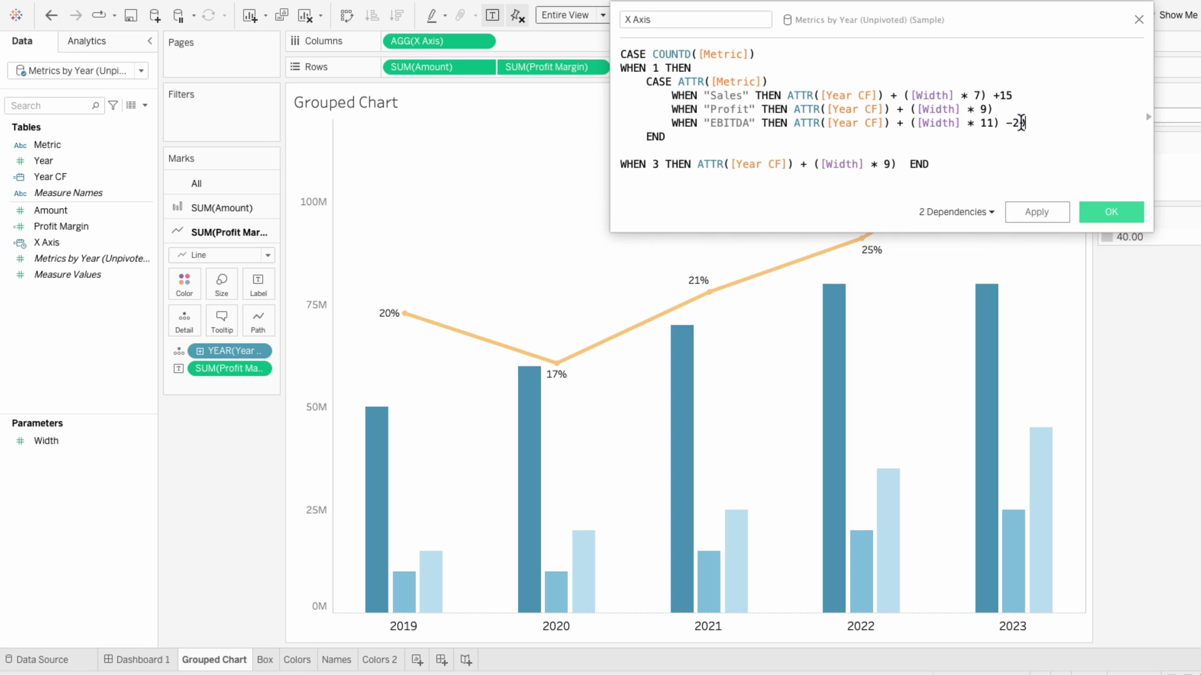
pyautogui.click(1035, 215)
pyautogui.click(1111, 213)
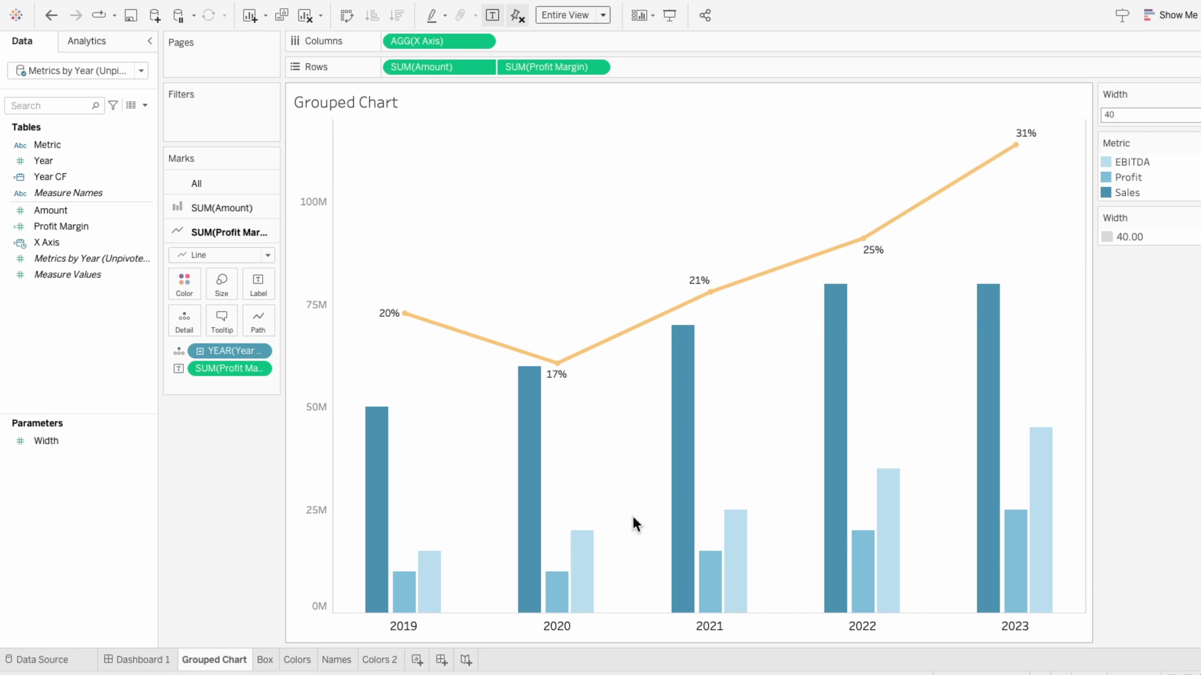
pyautogui.click(156, 661)
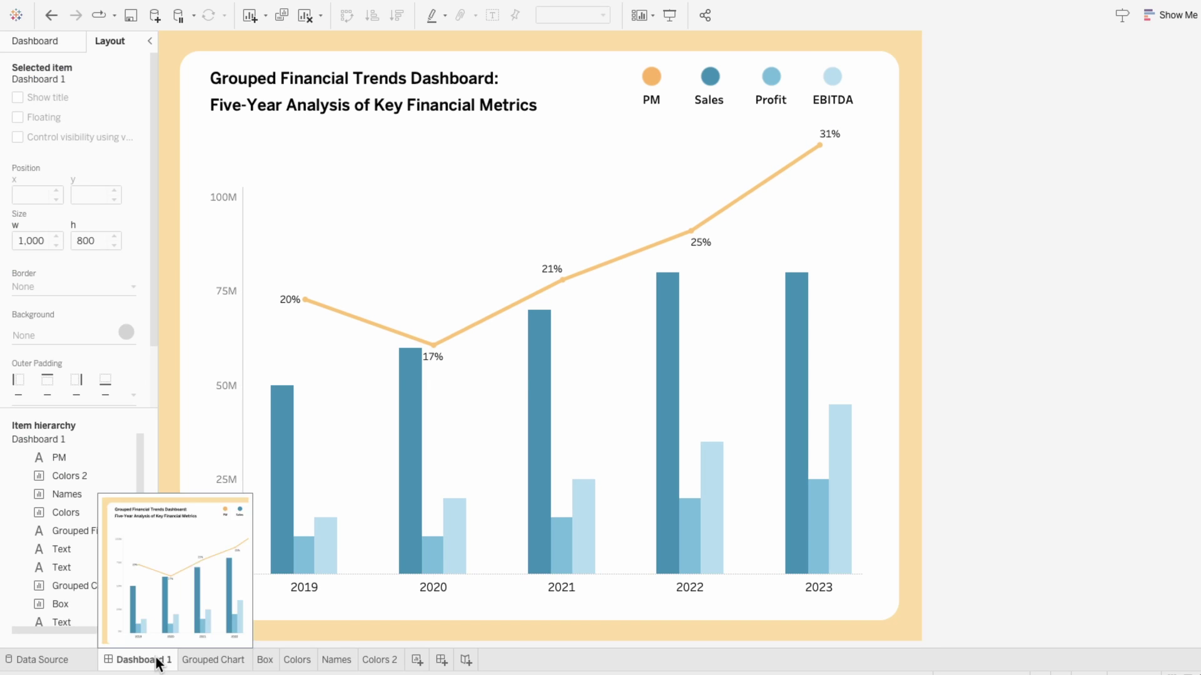